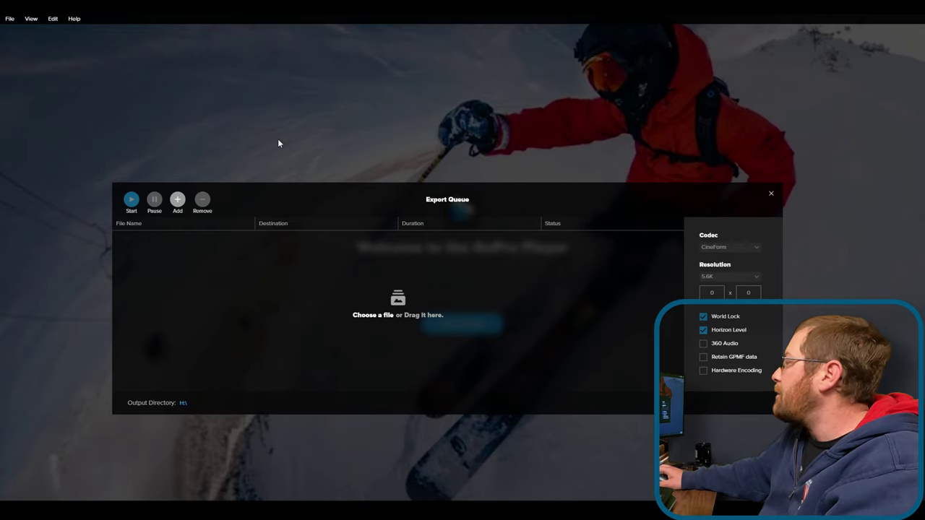
- Set the export folder to H:\My Files\Current Videos\Temp Footage and queue GS010022.360
left_click(382, 332)
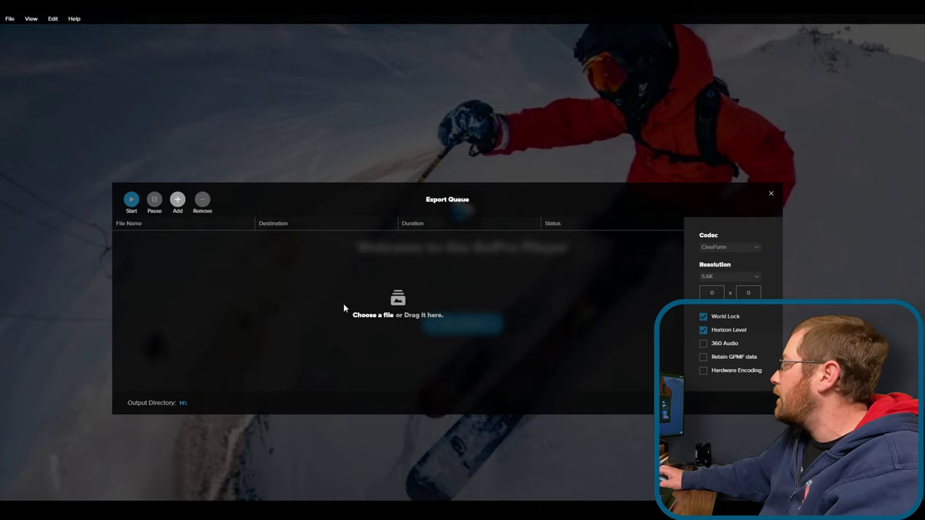
left_click(9, 19)
left_click(29, 60)
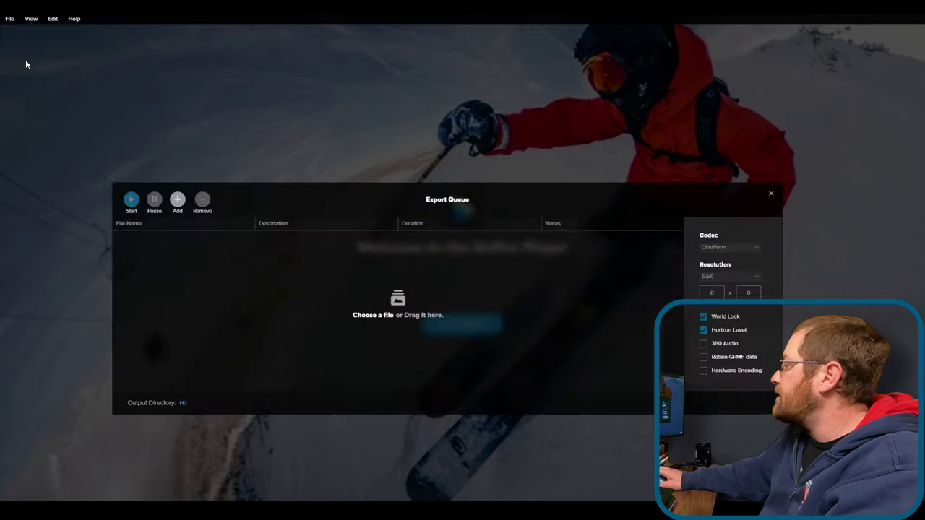
left_click(183, 403)
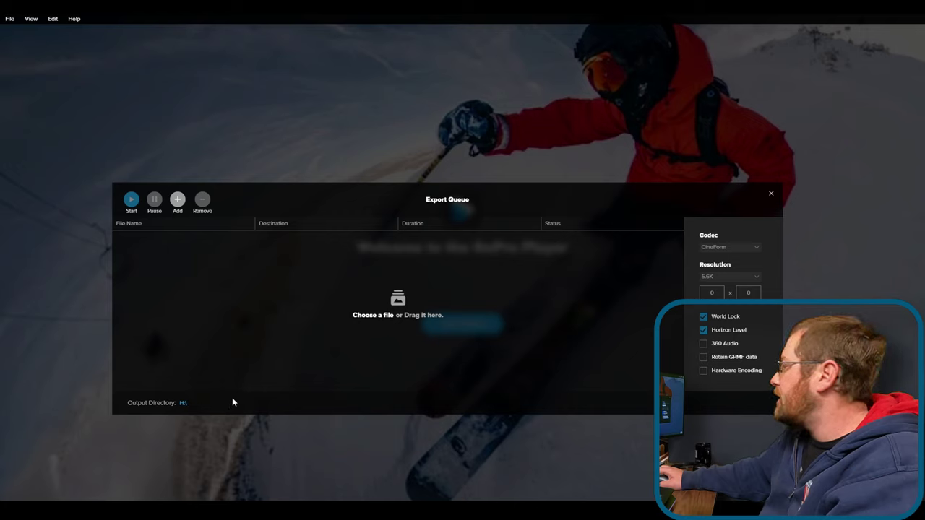
left_click(185, 403)
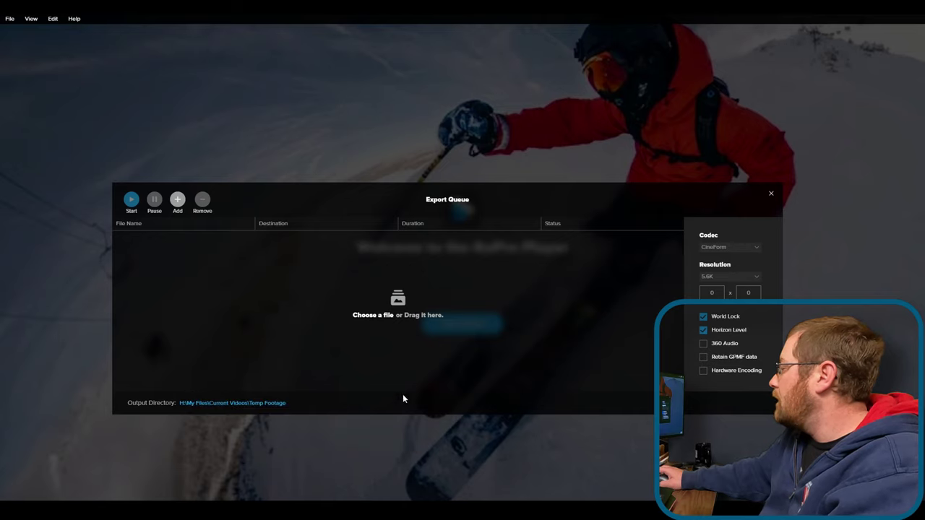
left_click(228, 406)
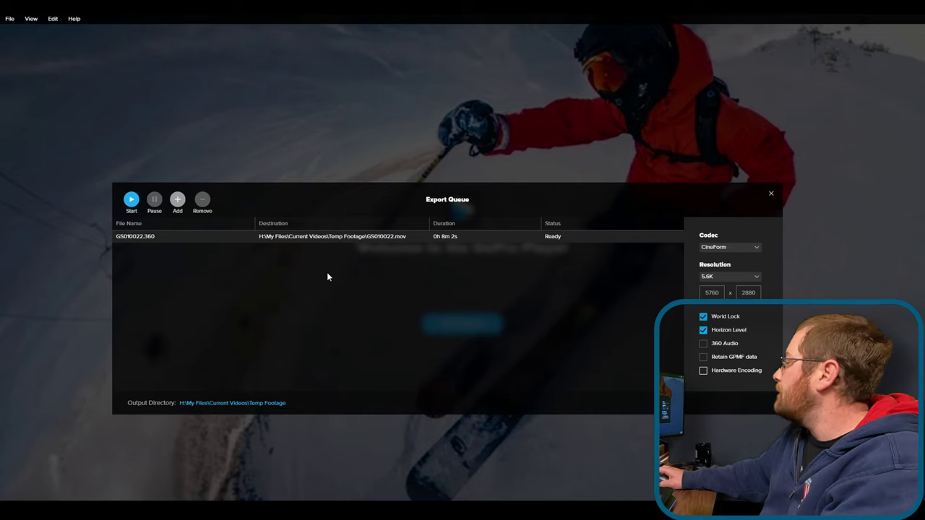
left_click(384, 240)
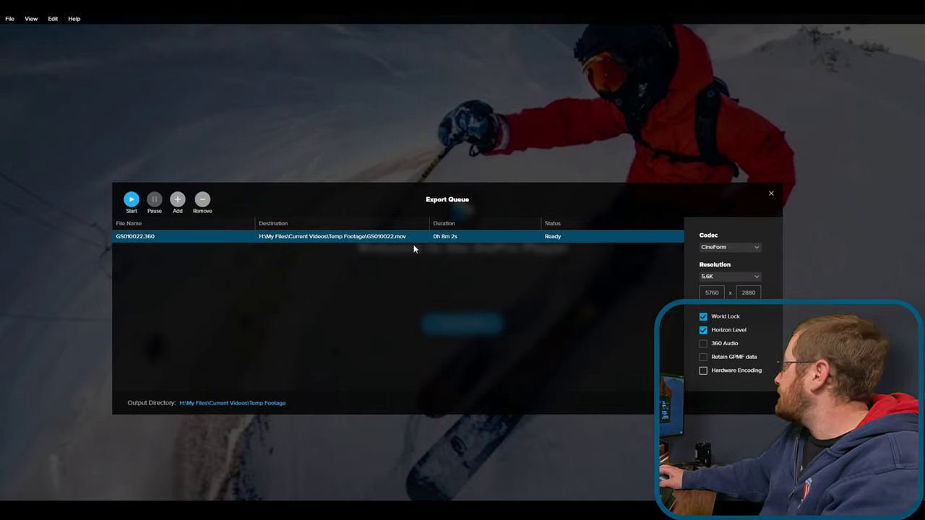
- Set the GS010022.360 export to the H.264 codec at 4K resolution
left_click(725, 247)
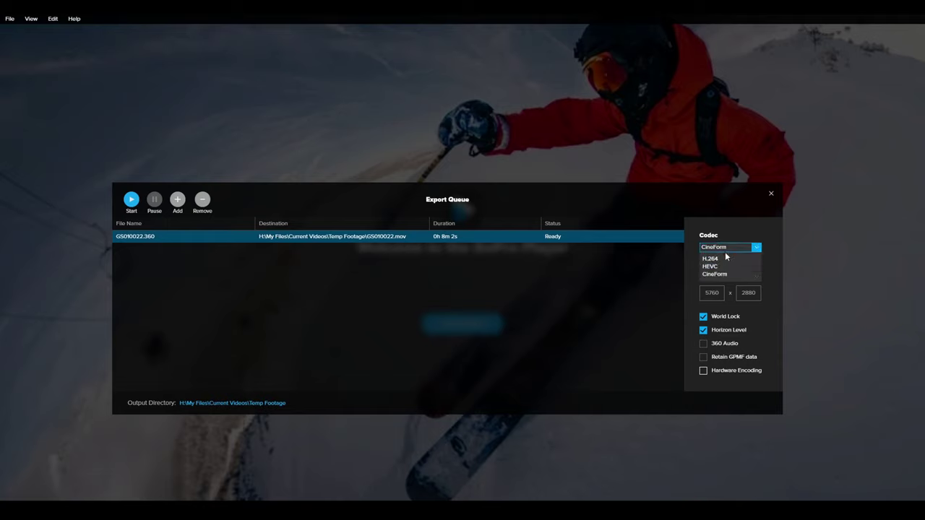
left_click(725, 258)
left_click(716, 248)
left_click(716, 274)
left_click(715, 255)
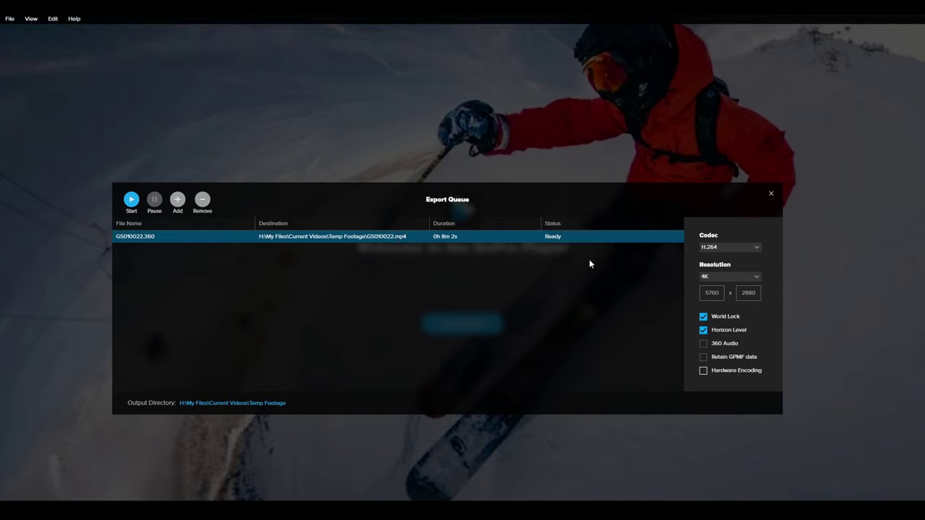
left_click(712, 278)
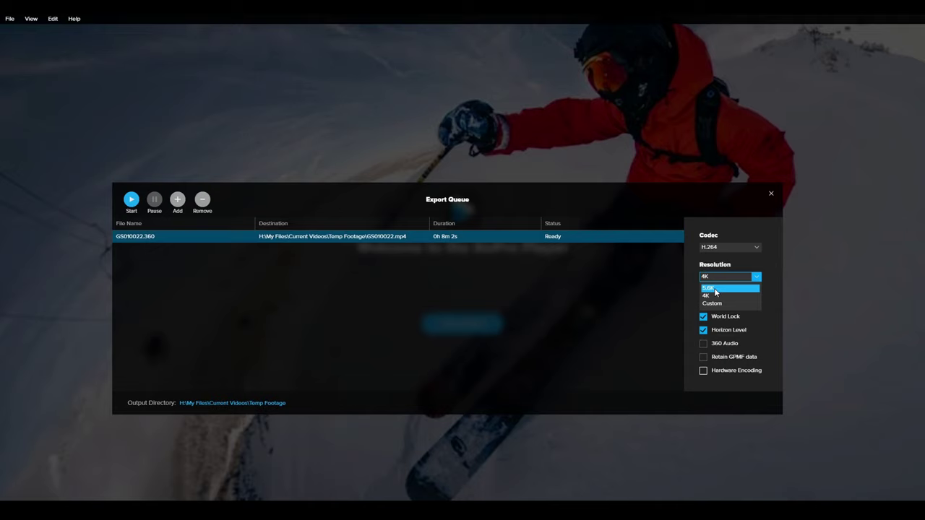
left_click(715, 296)
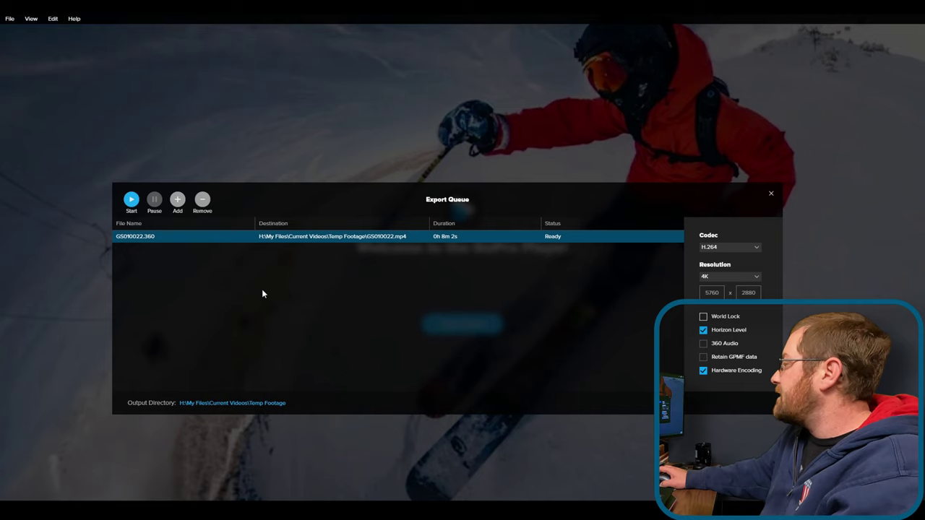
- Add the remaining GS clips to the queue and review each clip's export settings
left_click(447, 239)
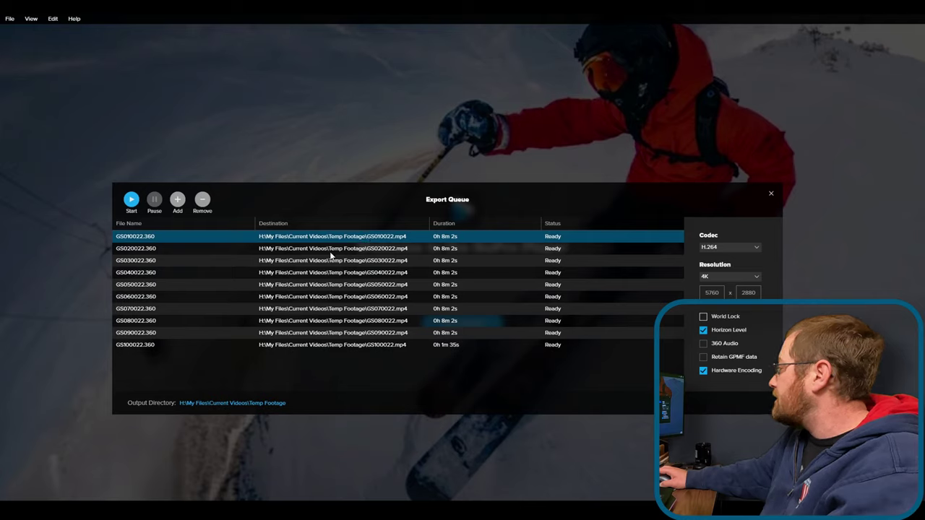
left_click(377, 253)
left_click(377, 272)
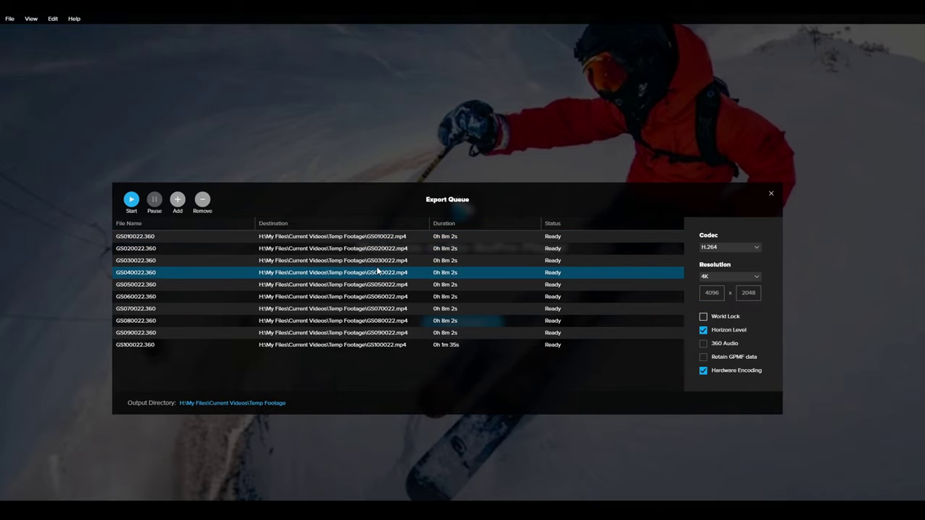
left_click(383, 296)
left_click(387, 321)
left_click(386, 346)
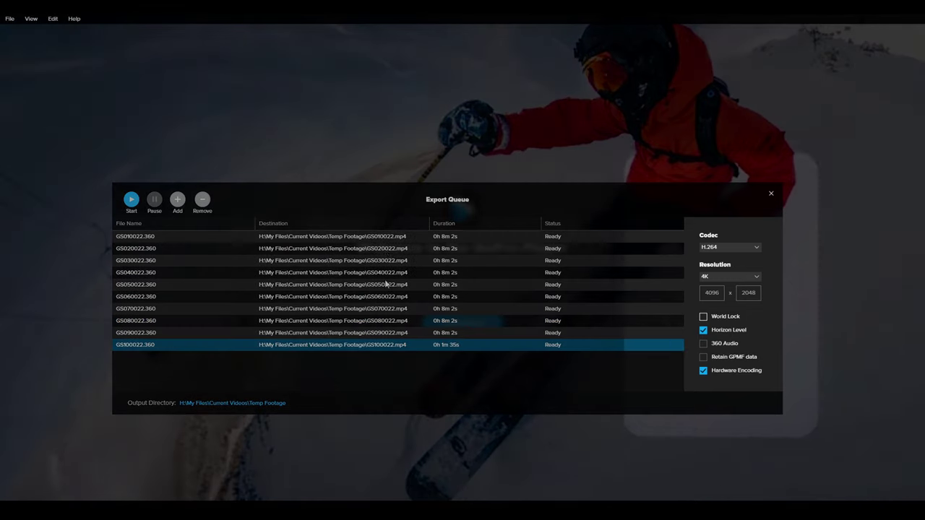
left_click(386, 248)
left_click(386, 261)
left_click(387, 273)
left_click(387, 286)
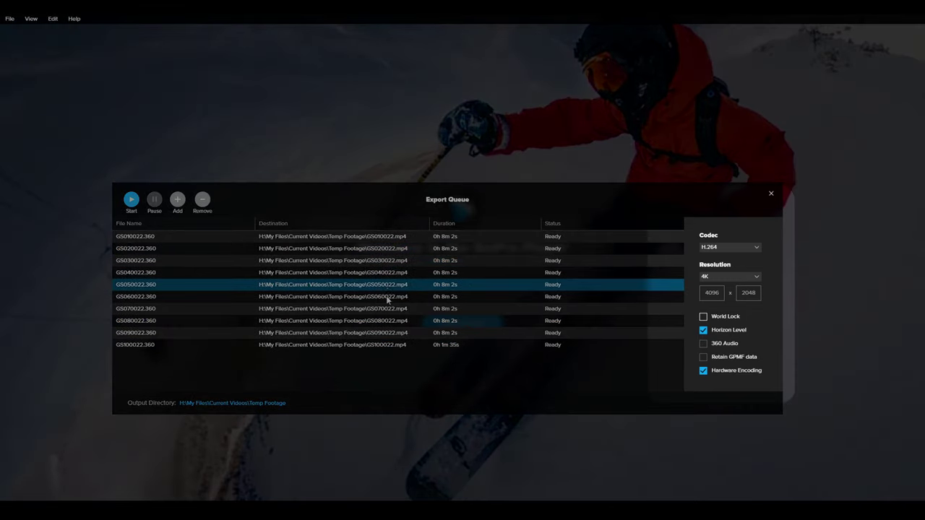
left_click(388, 297)
left_click(388, 309)
left_click(388, 333)
- Return to GS010022 and start exporting all ten queued clips
left_click(368, 237)
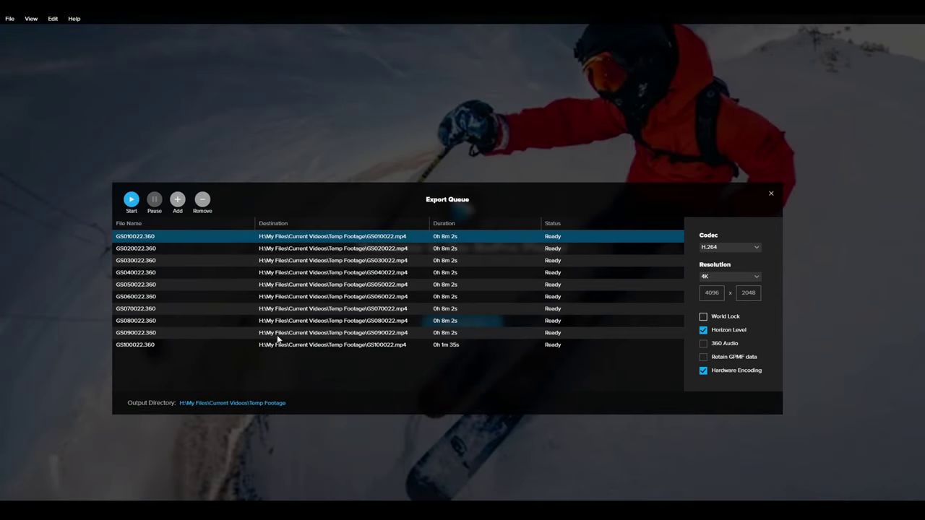
left_click(402, 276)
left_click(130, 201)
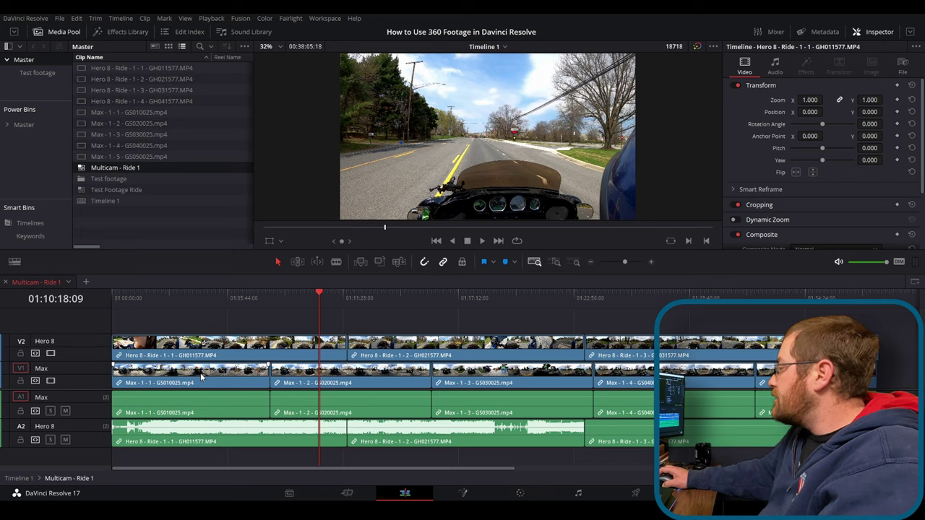
- Disable the Hero 8 video track (V2) and move the playhead to 01:18:49:01
left_click(51, 354)
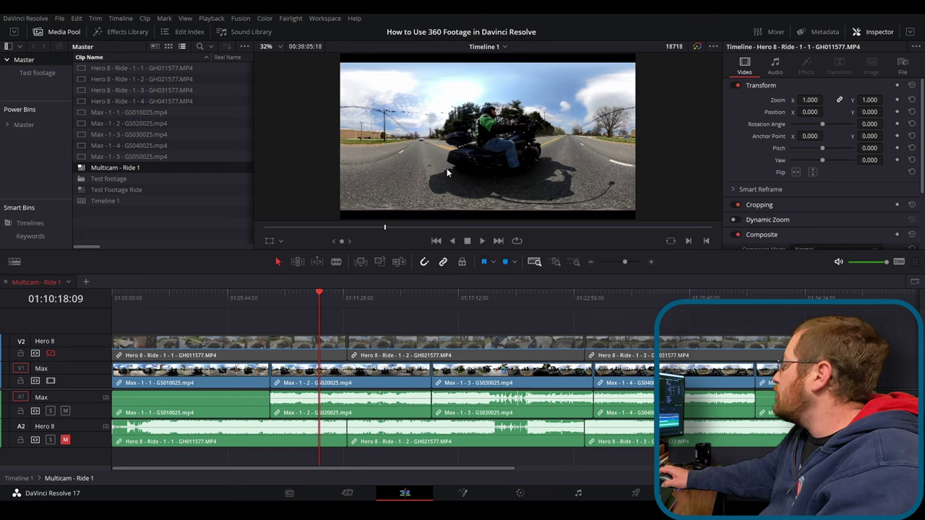
left_click(490, 296)
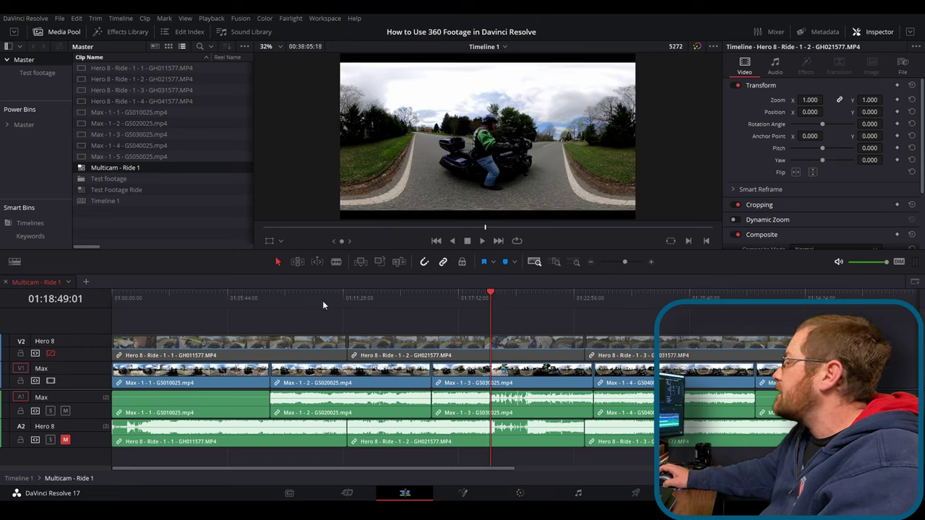
- Open Timeline 1, scrub its start, and return to 00:00:08:17
double_click(97, 200)
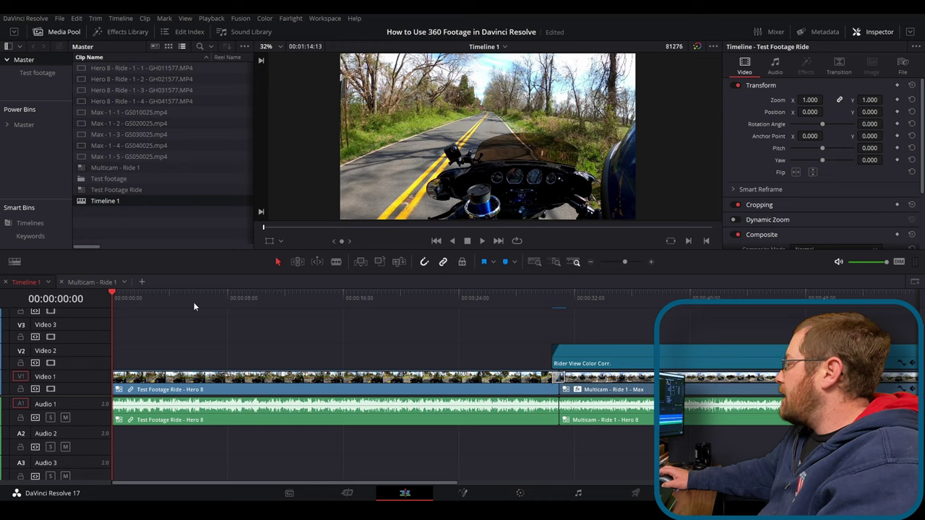
left_click_drag(152, 298, 535, 309)
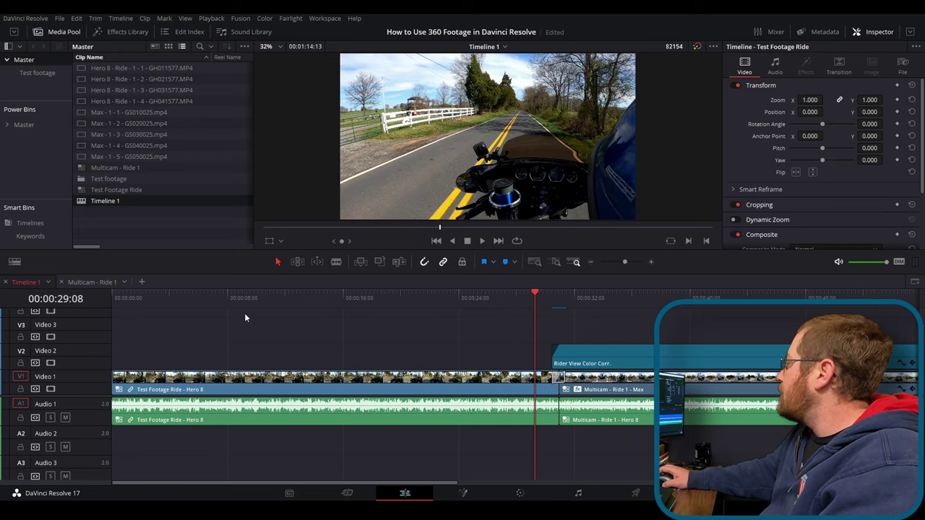
left_click(236, 295)
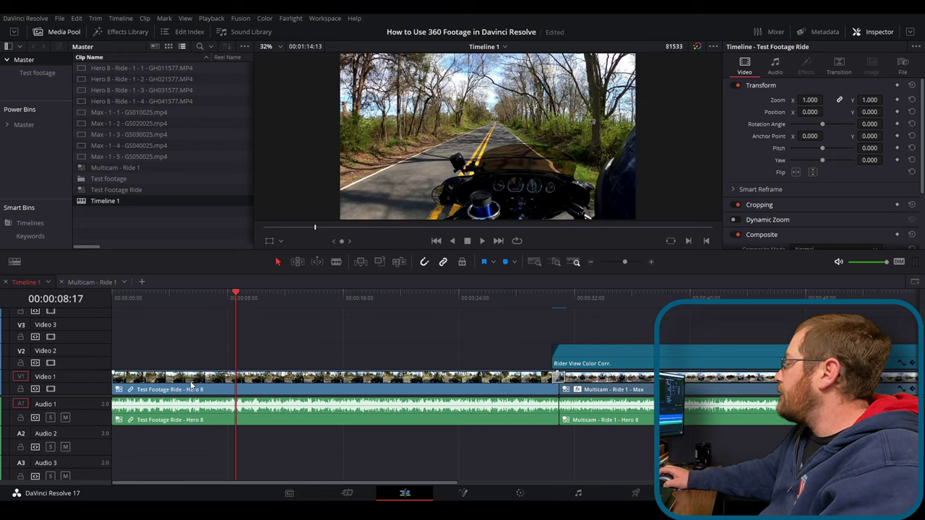
- Switch to dual viewers with the source viewer showing the Multicam angles
left_click(875, 31)
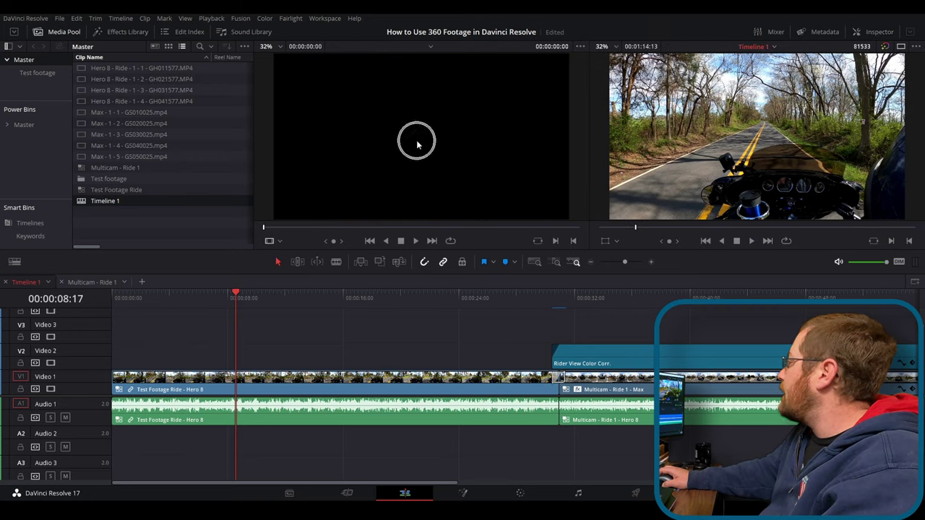
left_click(276, 241)
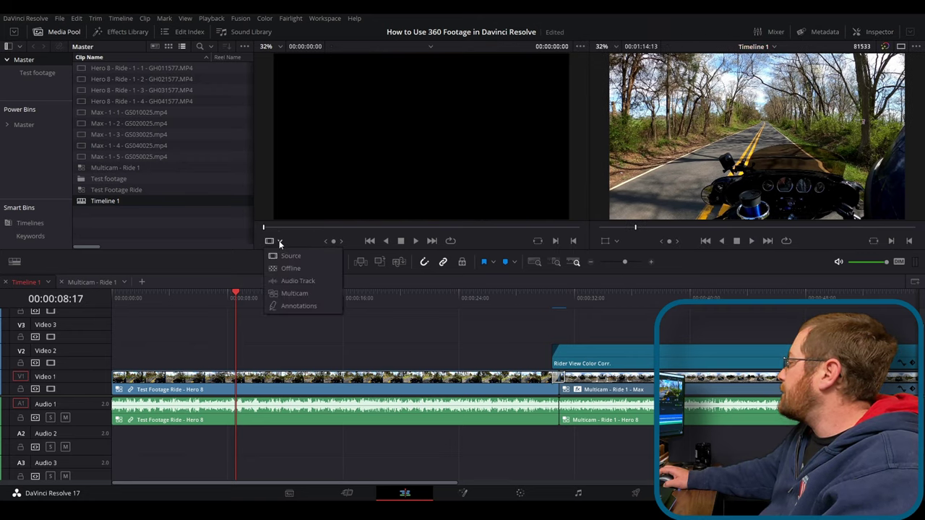
left_click(284, 293)
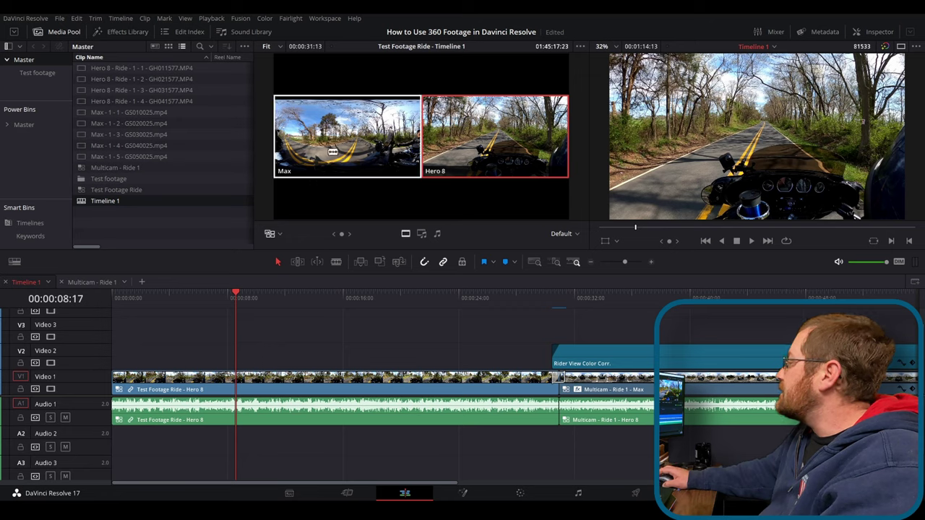
left_click(335, 144)
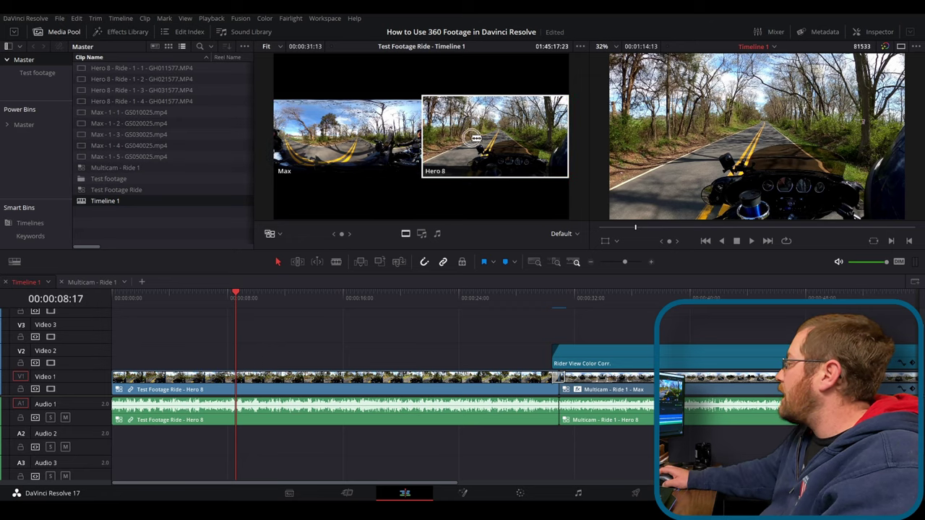
- Re-enable Hero 8 video (V2) in Multicam - Ride 1, then go back to Timeline 1
left_click(91, 281)
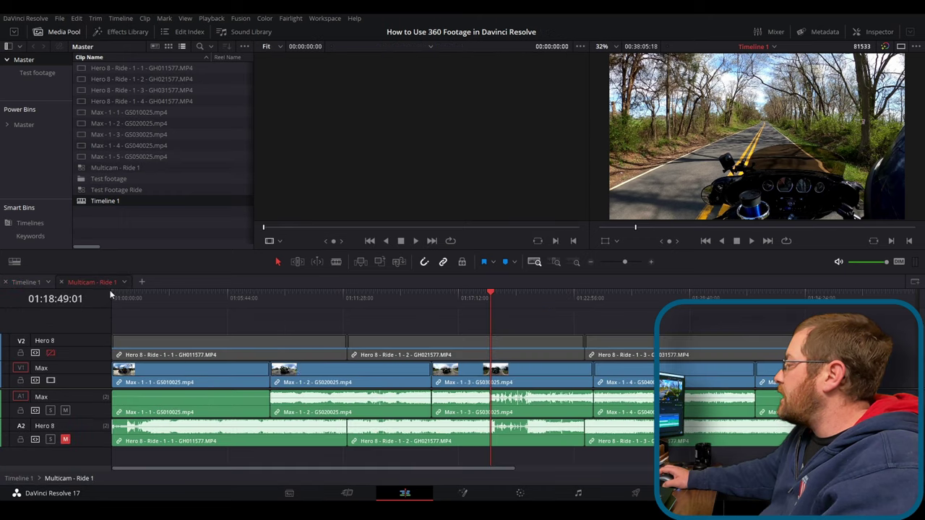
left_click(50, 353)
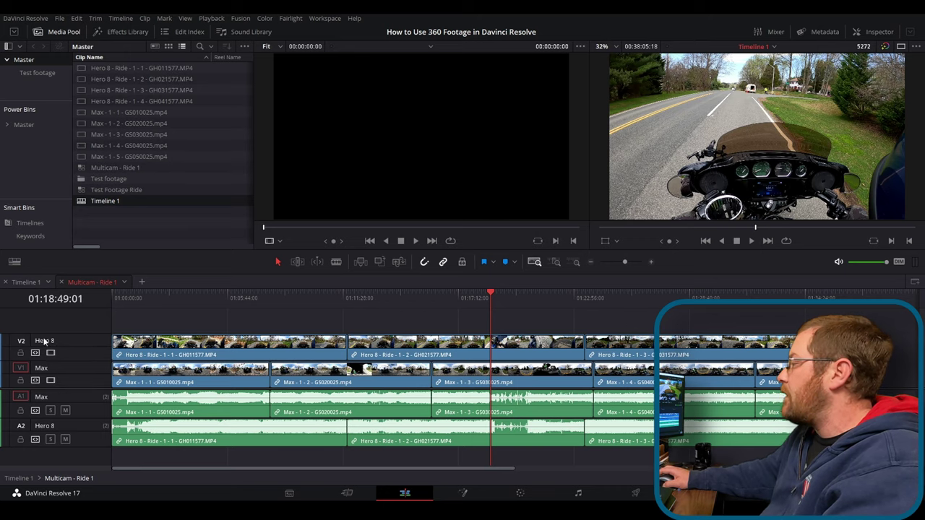
left_click(28, 283)
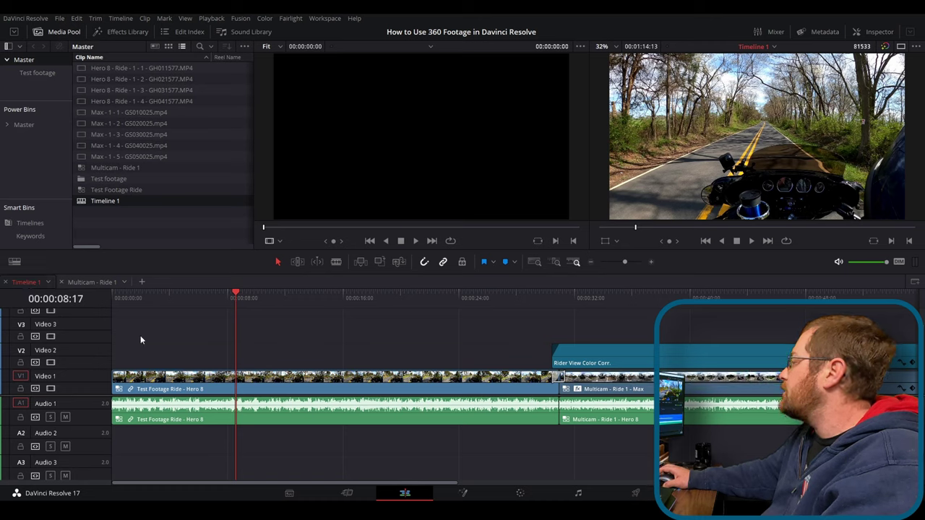
left_click(279, 240)
- Cut to the Max angle at 8:16, then back to the Hero 8 angle at 19:15
left_click(294, 298)
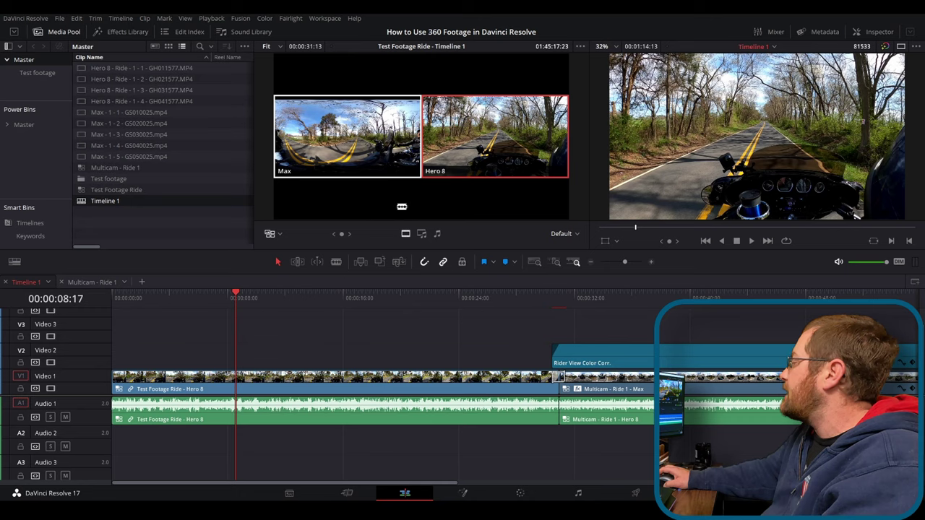
key("Left")
left_click(347, 134)
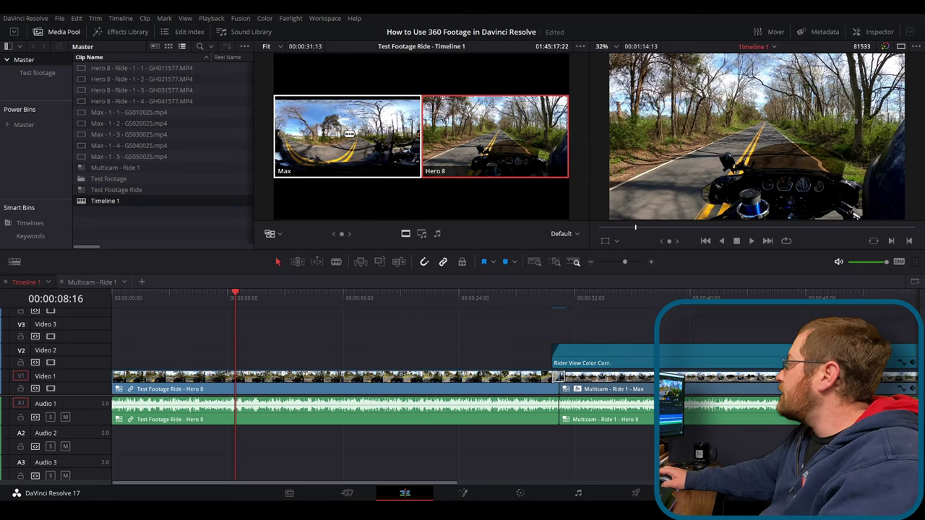
left_click(347, 134)
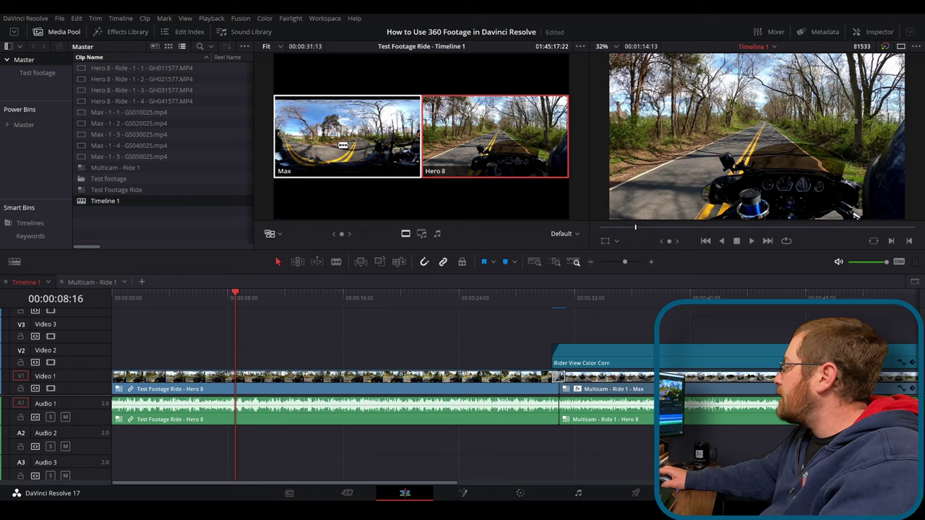
left_click(343, 145)
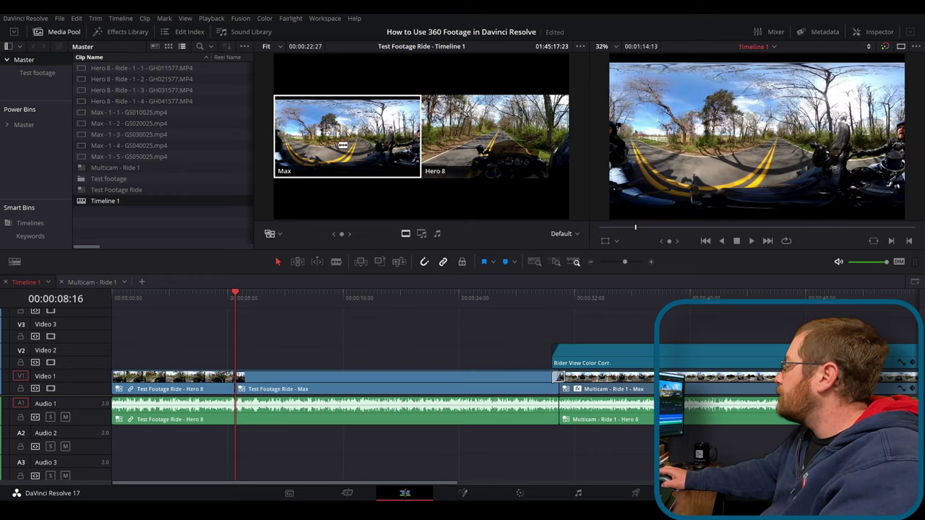
left_click(393, 295)
left_click(462, 148)
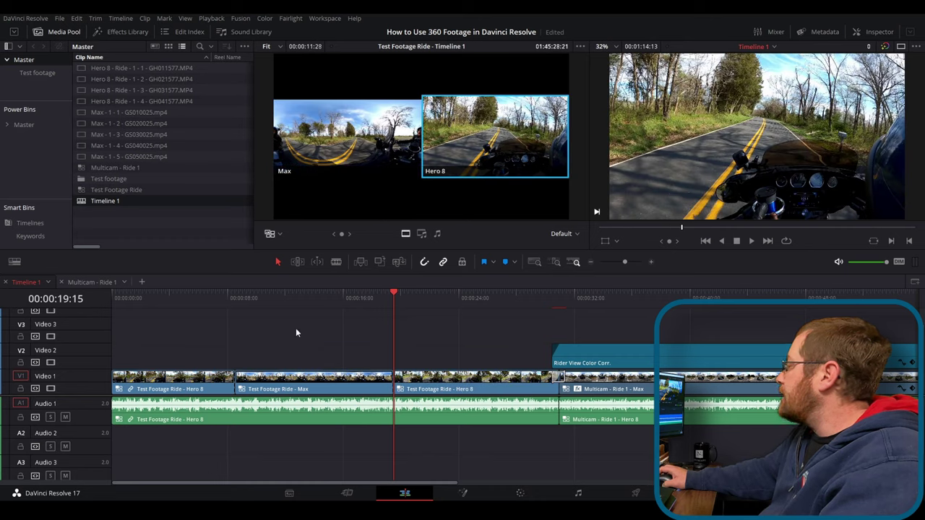
- Review the Hero 8 and Max sections, ending on the Max section at 14:24 full screen
left_click(200, 298)
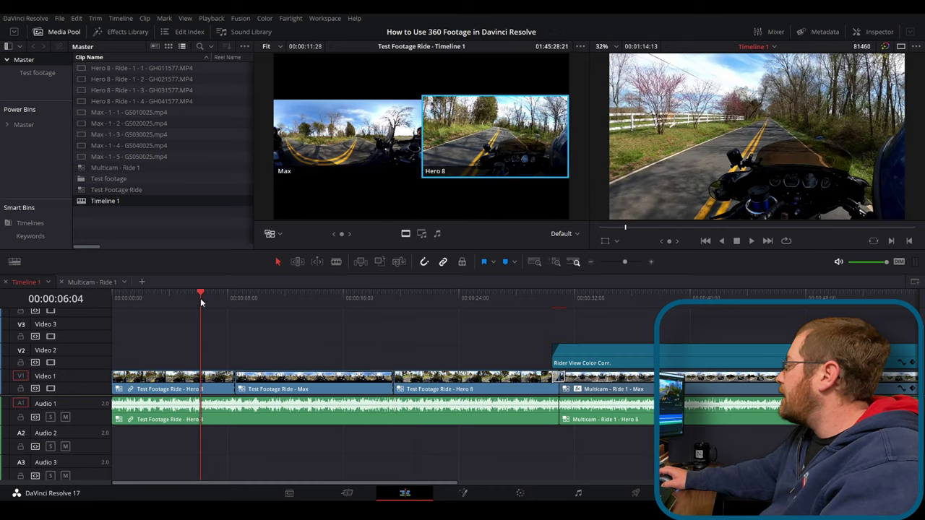
left_click(316, 296)
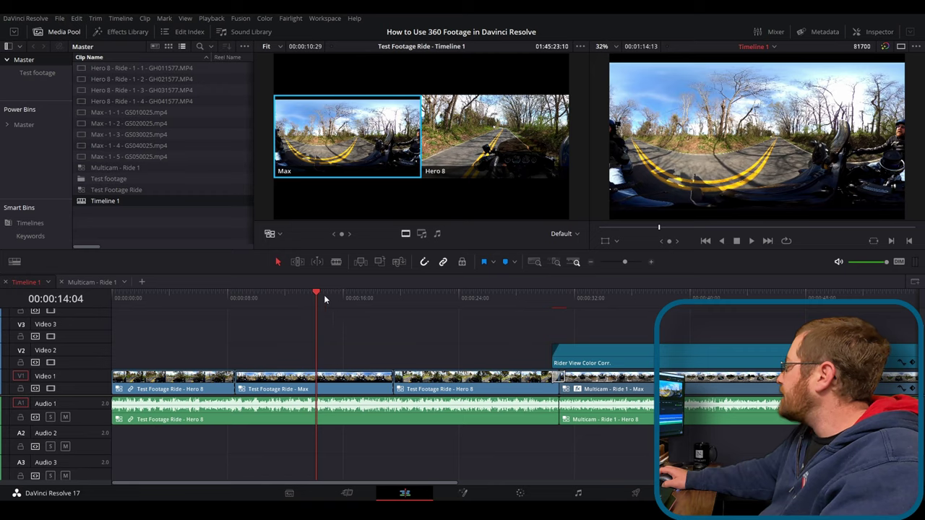
left_click(449, 298)
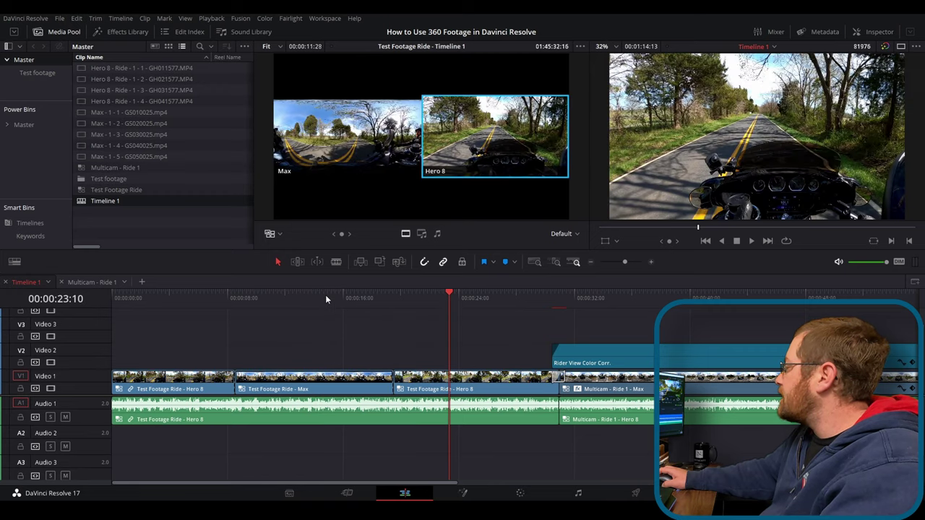
left_click(325, 296)
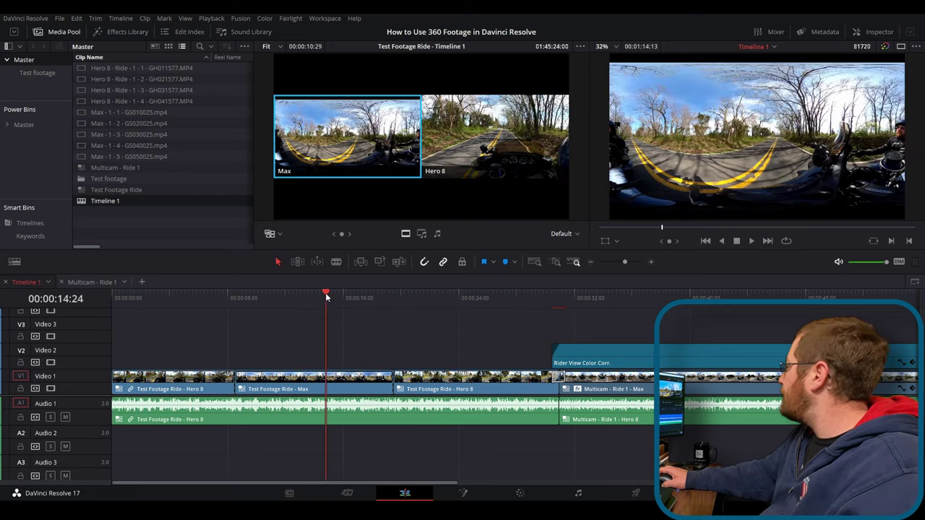
key("p")
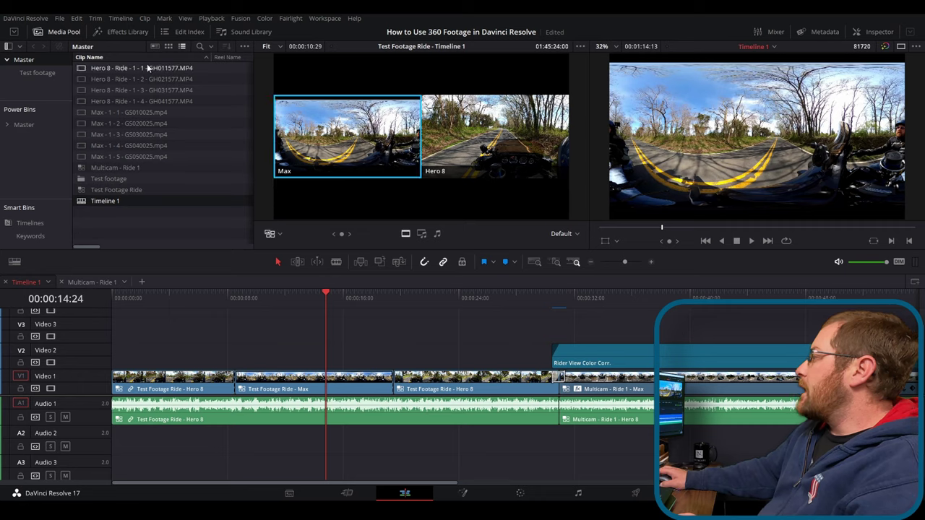
- Apply the Reframe360 favorite from the Effects Library to the Max clip
left_click(121, 32)
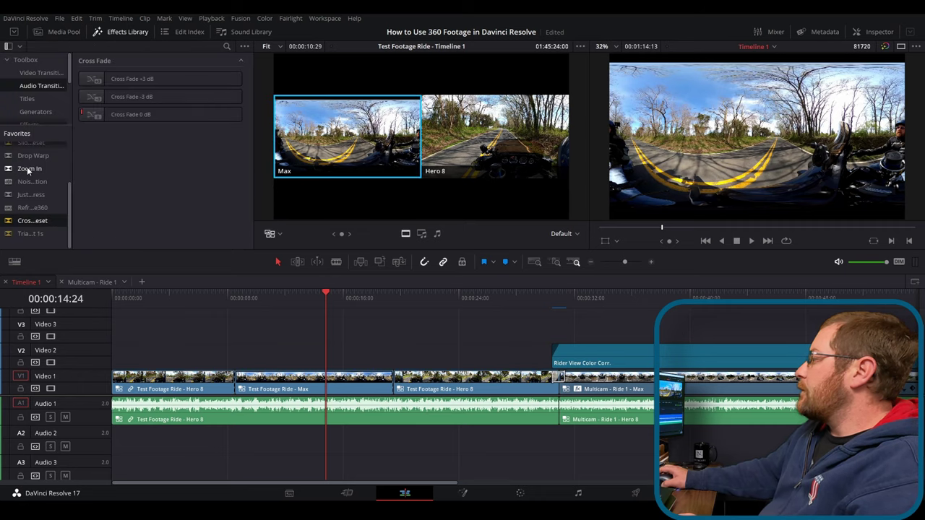
double_click(26, 206)
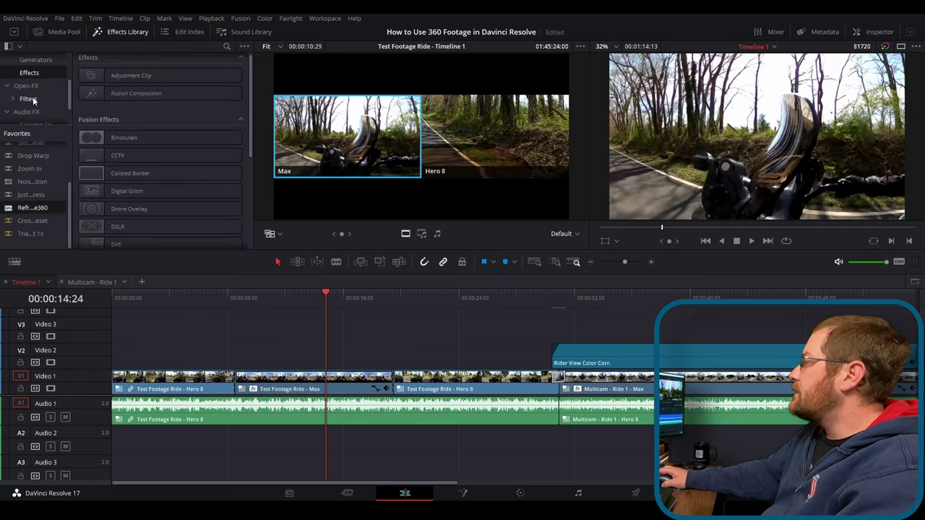
left_click(27, 98)
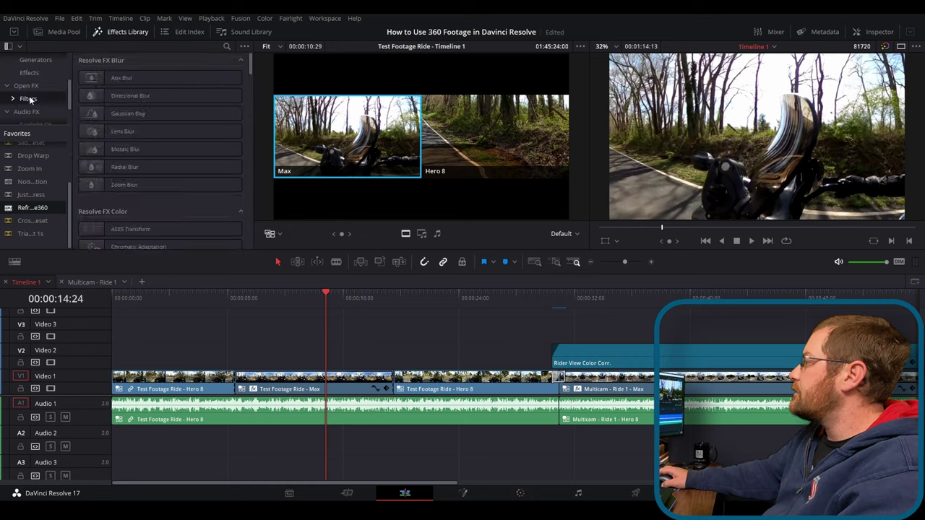
left_click_drag(250, 69, 258, 247)
- Select Reframe360 under Open FX filters and mark it as a favorite
left_click(114, 230)
left_click(114, 230)
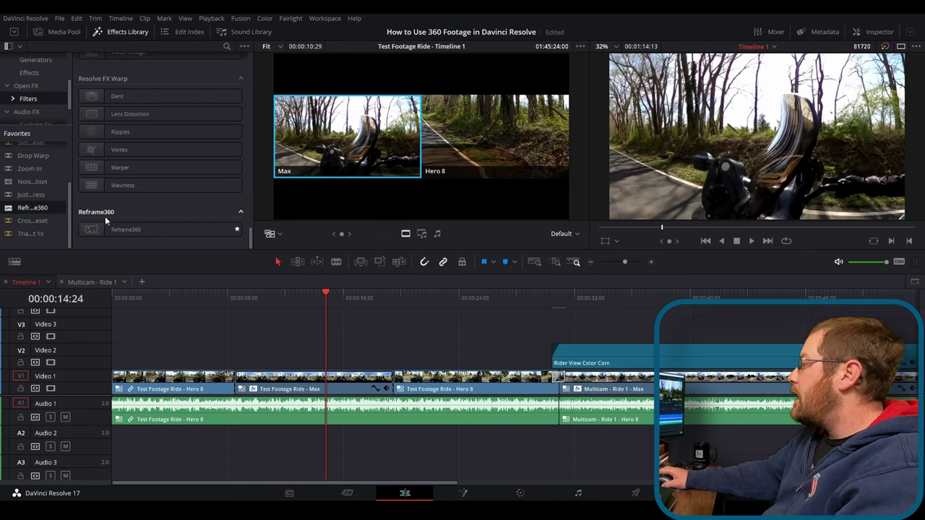
left_click(236, 230)
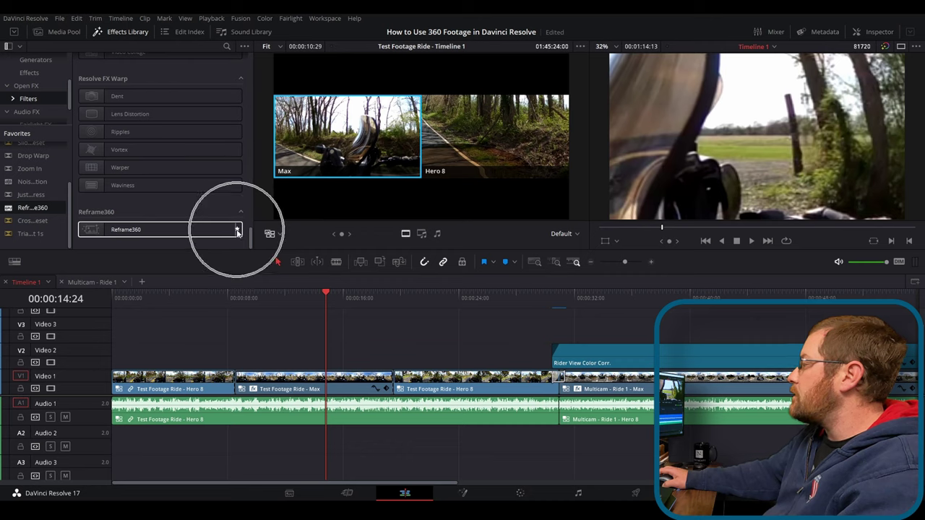
left_click(34, 208)
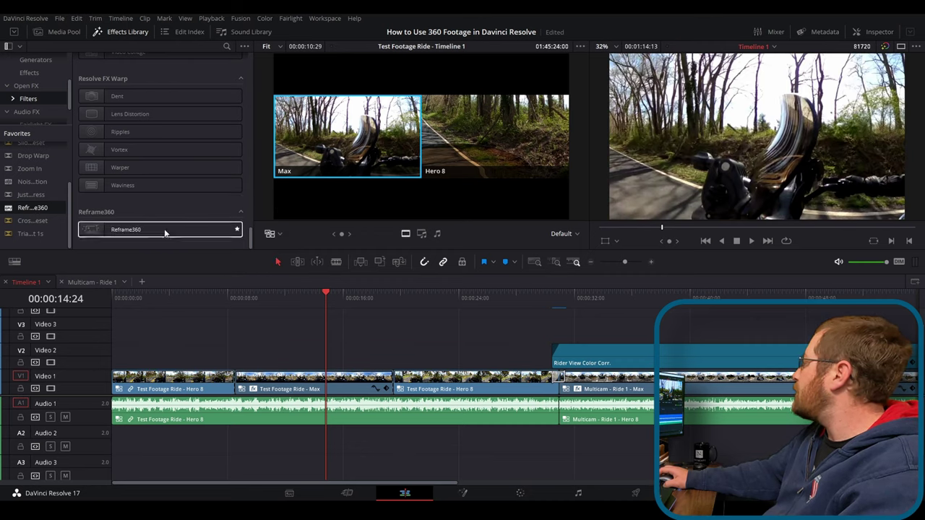
- Select the Max clip, cancel Change Clip Duration, and show Reframe360 parameters in the Inspector
left_click(867, 32)
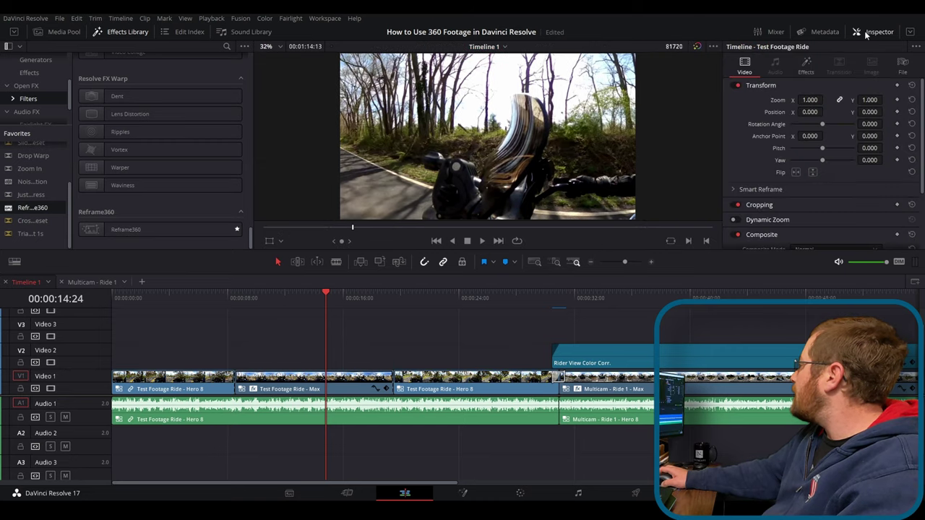
key("Up")
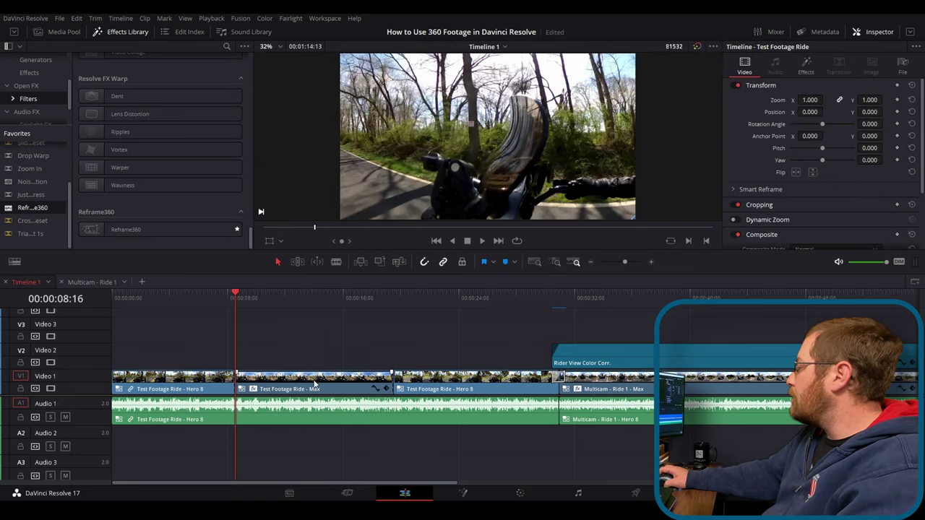
left_click(316, 383)
key("ctrl+d")
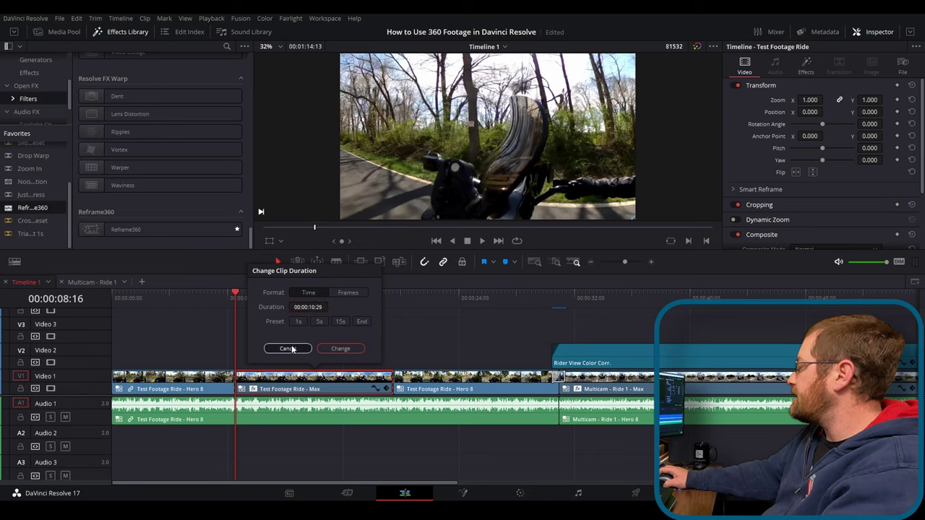
left_click(287, 348)
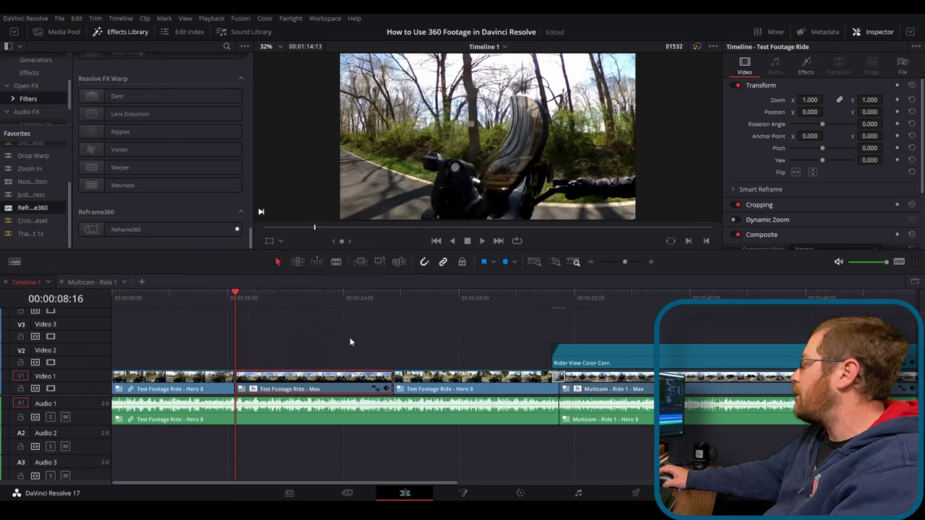
left_click(306, 348)
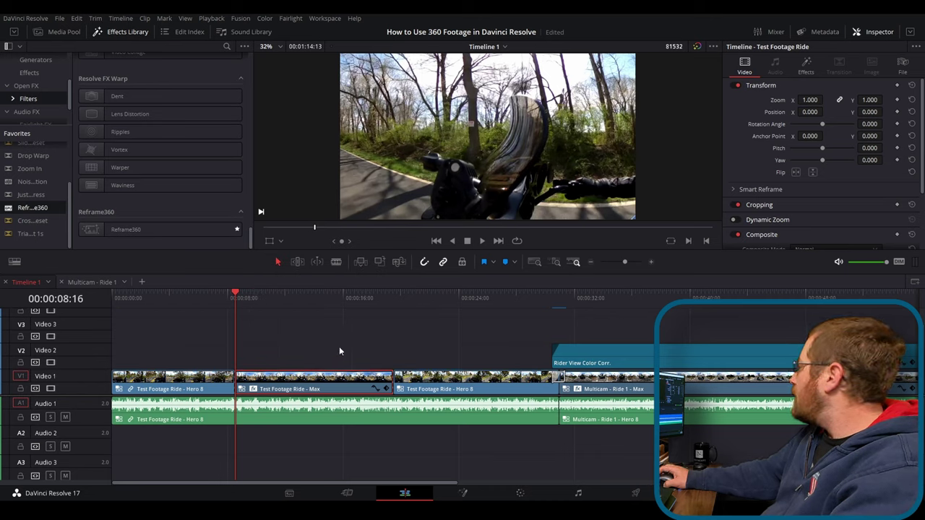
left_click(874, 32)
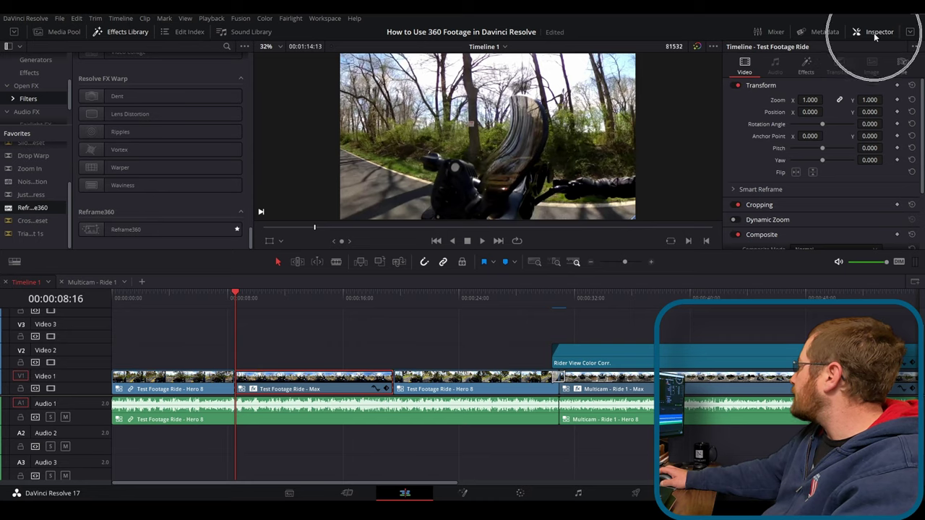
left_click(873, 32)
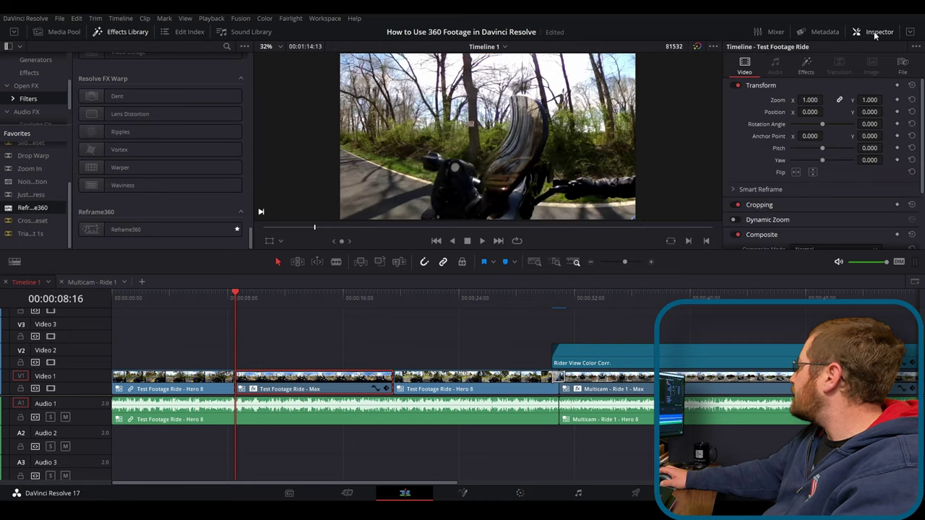
left_click(808, 65)
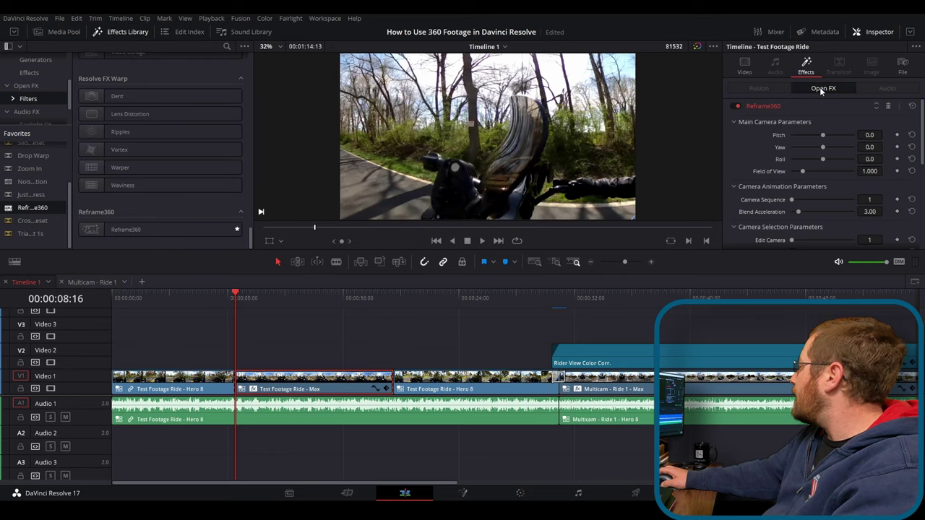
- At 10:25, toggle Reframe360 off and on to compare against the raw 360 frame
left_click(766, 106)
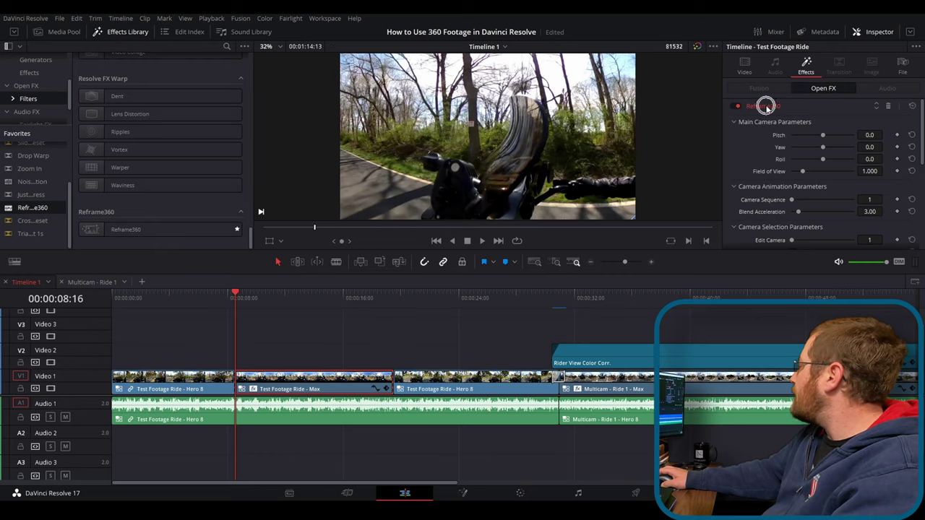
left_click(269, 300)
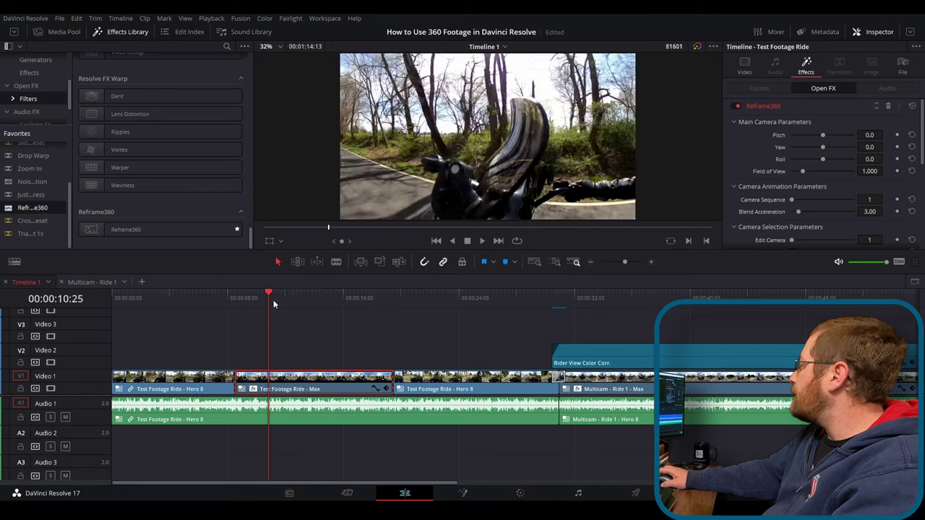
left_click(737, 106)
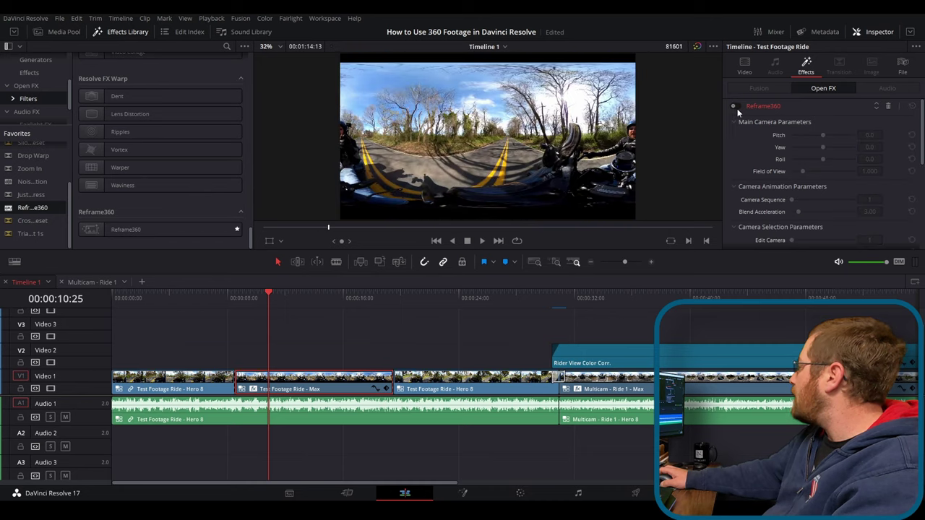
left_click(737, 107)
left_click(737, 106)
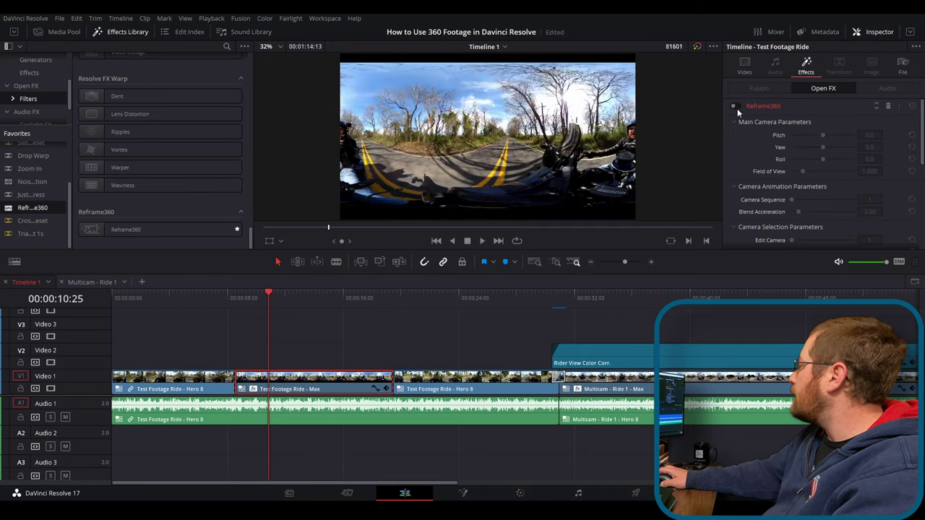
left_click(737, 106)
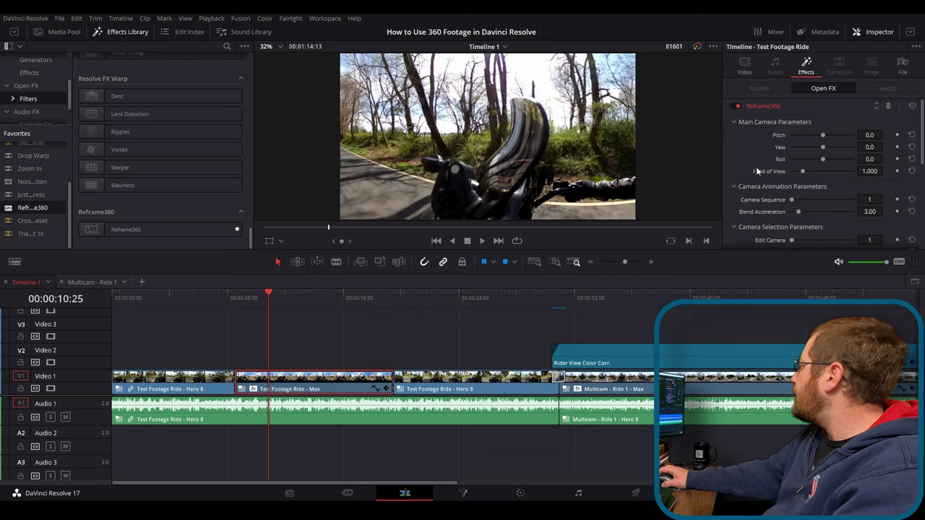
- Collapse Main Camera Parameters and browse the remaining Reframe360 settings
left_click(734, 122)
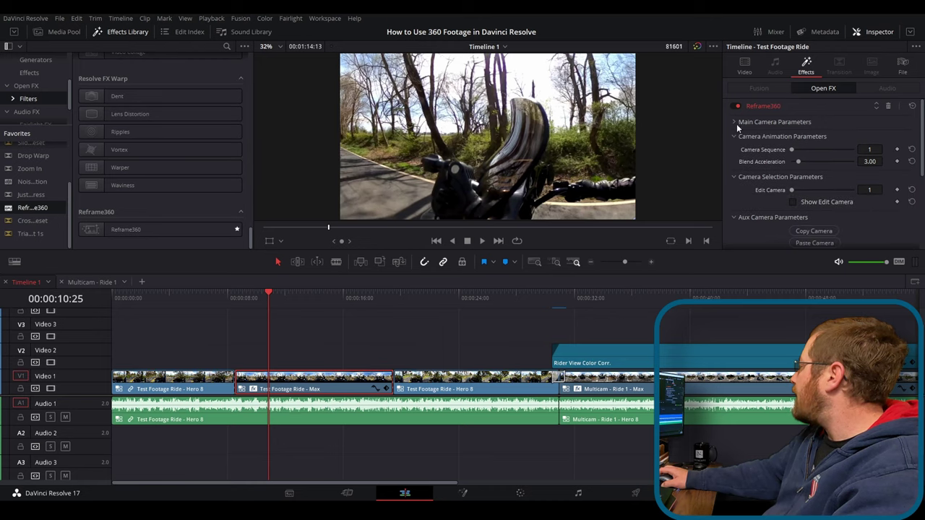
left_click(733, 121)
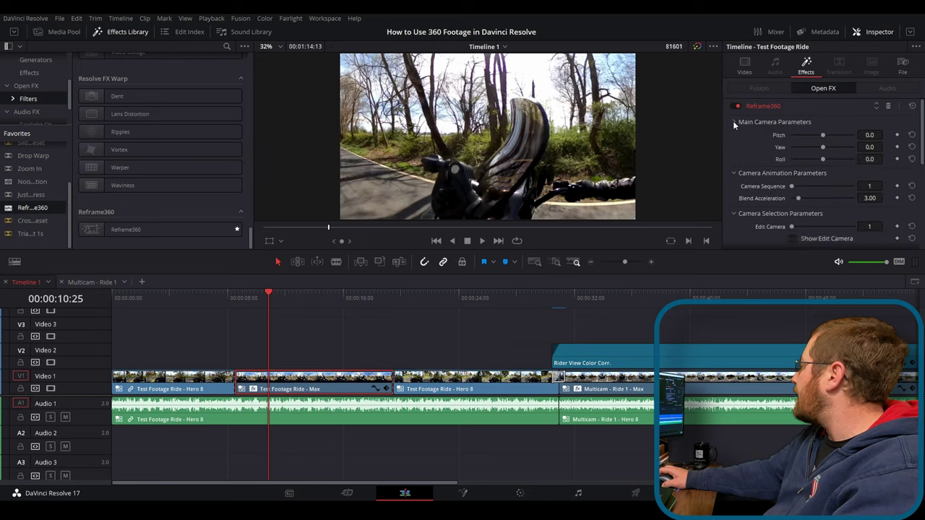
left_click(733, 121)
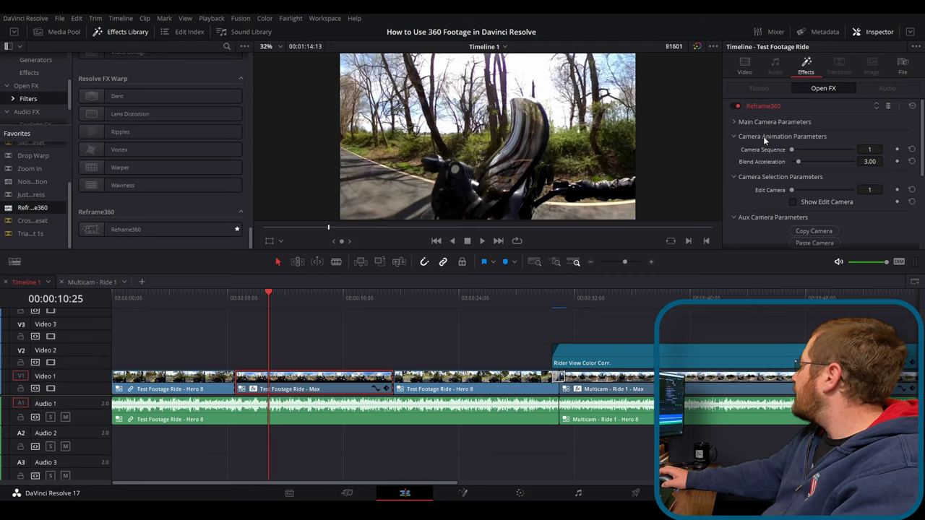
left_click(763, 135)
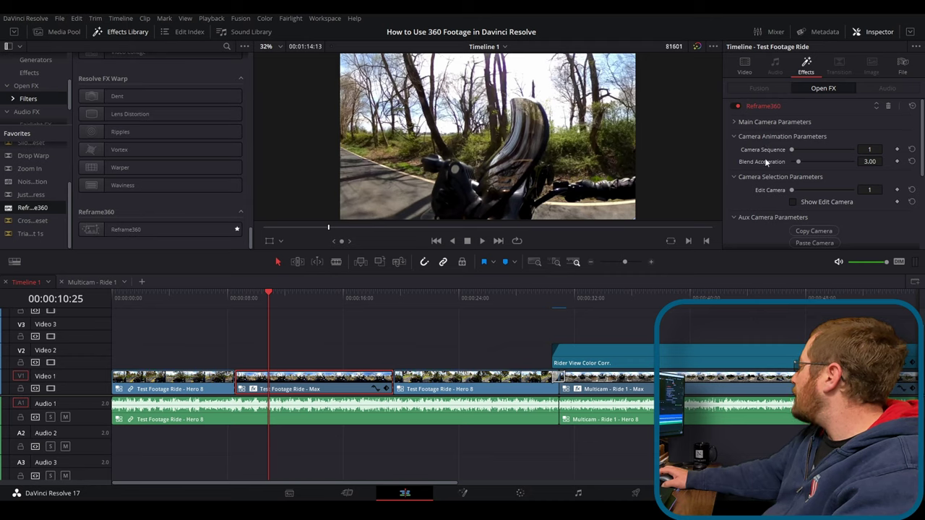
left_click(768, 187)
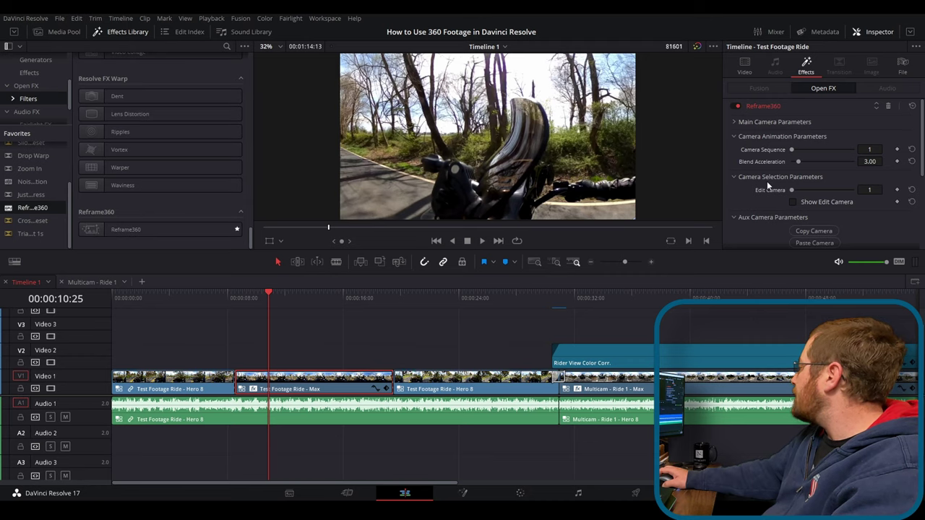
scroll(769, 174, "down", 3)
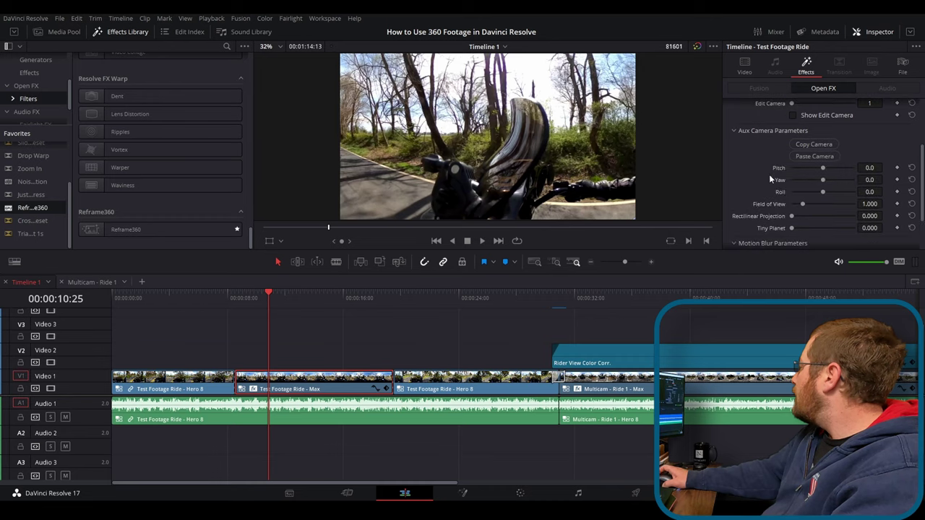
left_click(779, 133)
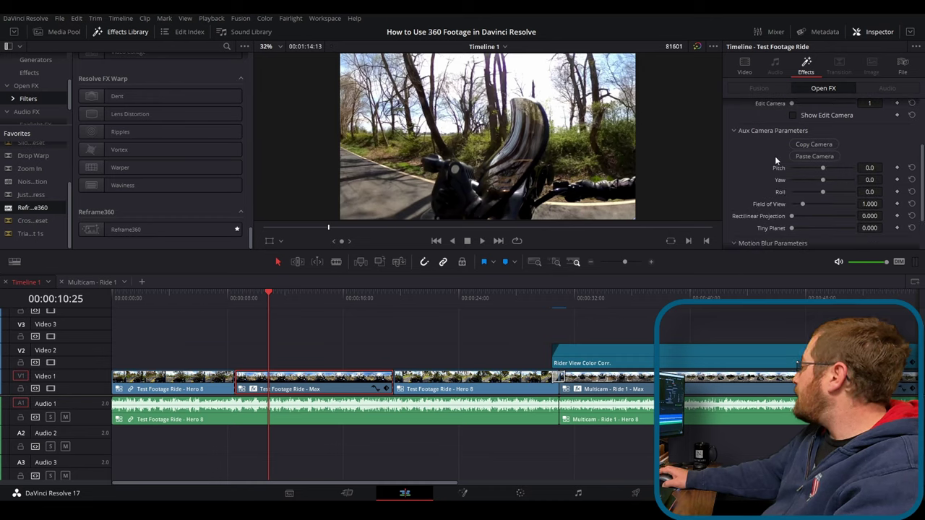
scroll(775, 156, "down", 2)
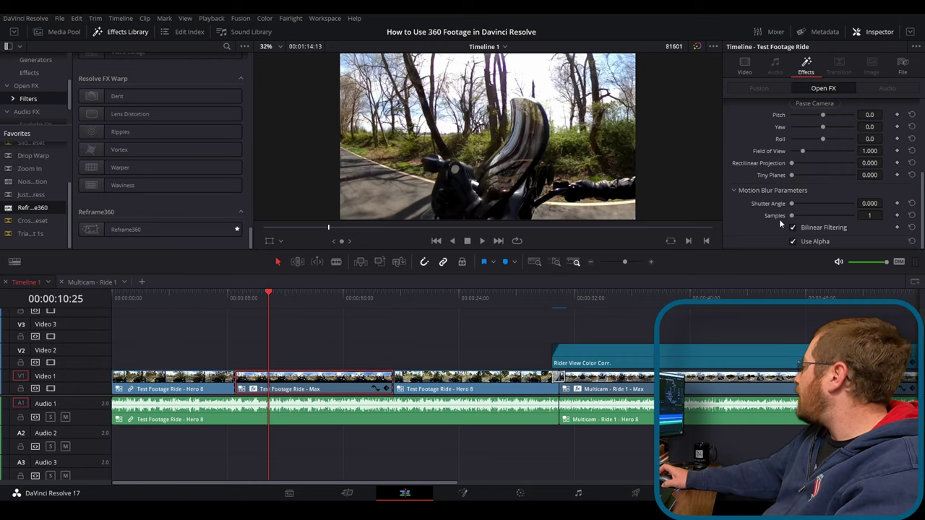
scroll(779, 219, "up", 5)
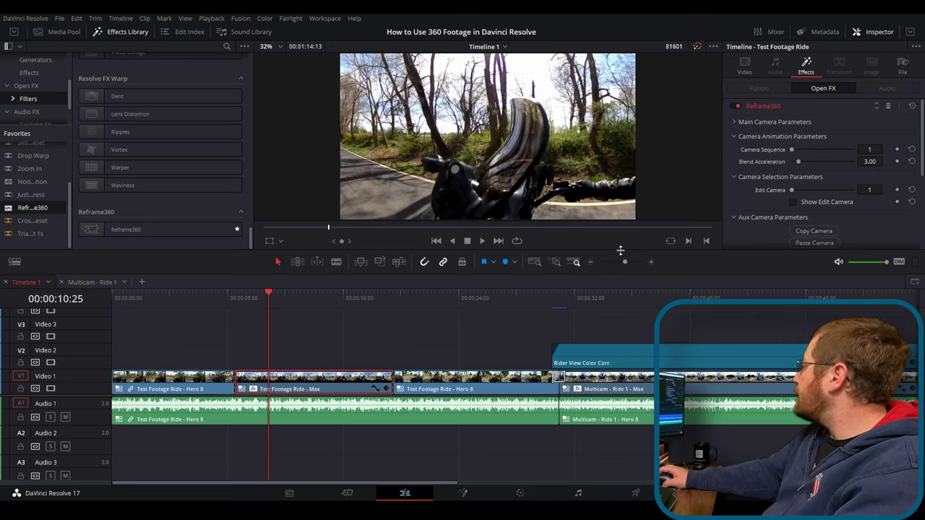
- Move the playhead back to 00:00:08:16 and give the effect settings full panel height
left_click(236, 297)
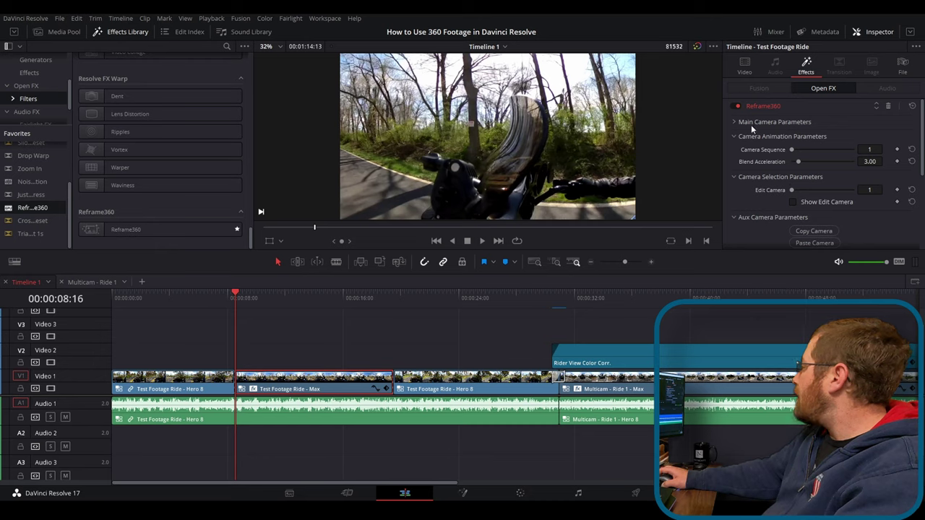
scroll(784, 182, "down", 2)
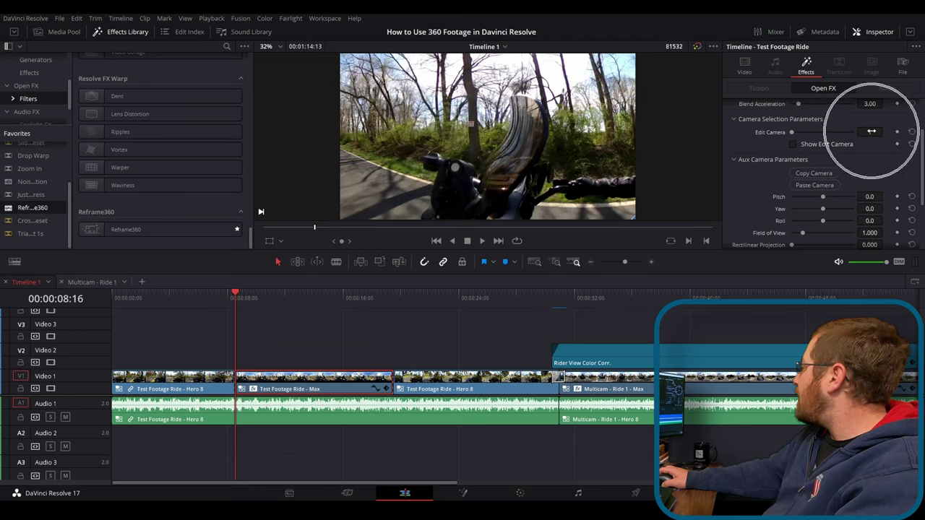
scroll(871, 133, "up", 1)
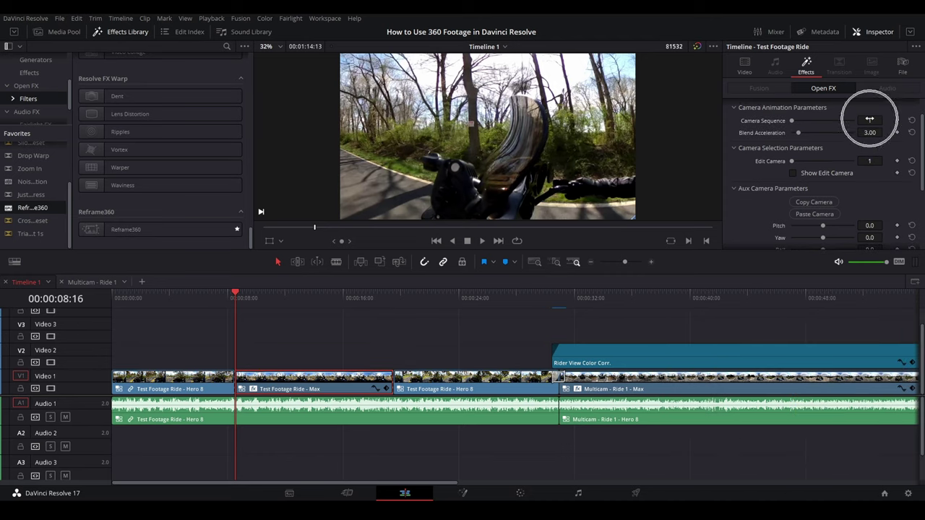
left_click(910, 32)
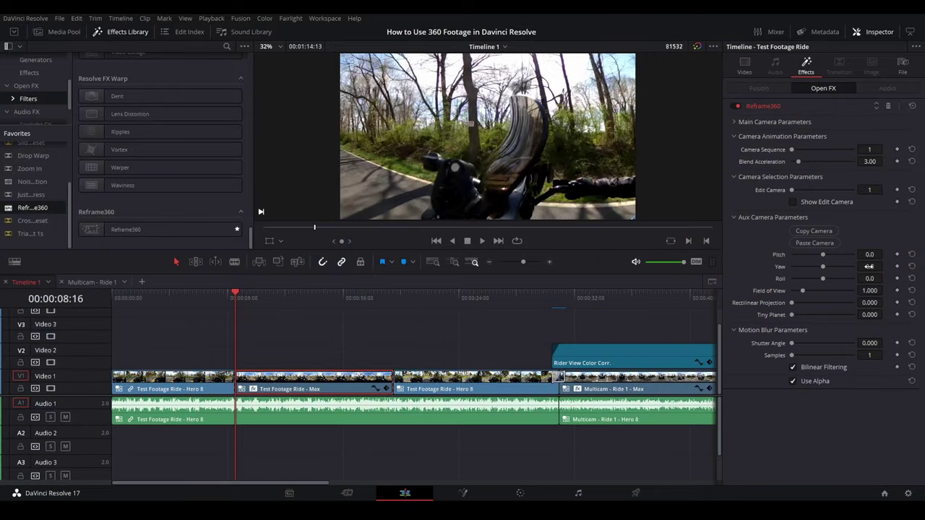
- Set Reframe360 Yaw to 86.2 and Pitch to -9.1 so the view faces the rider
left_click_drag(870, 266, 888, 267)
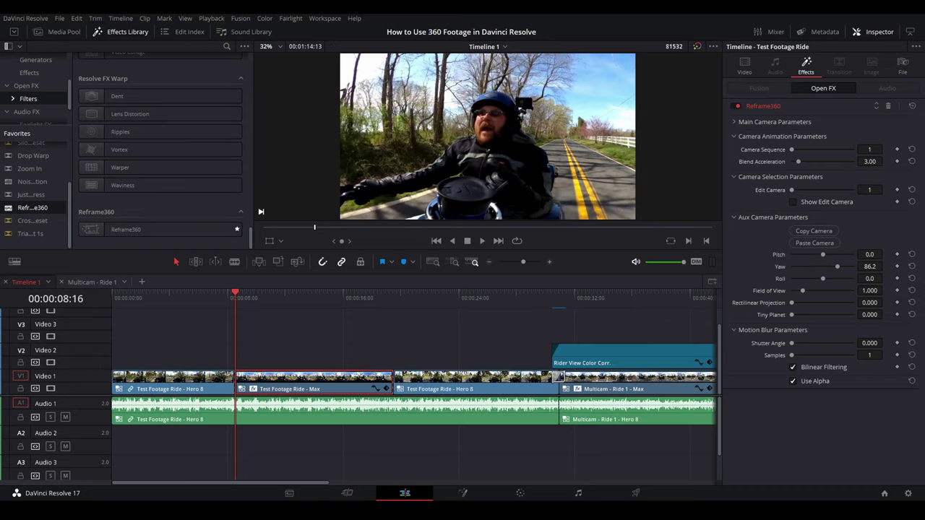
left_click_drag(870, 254, 870, 265)
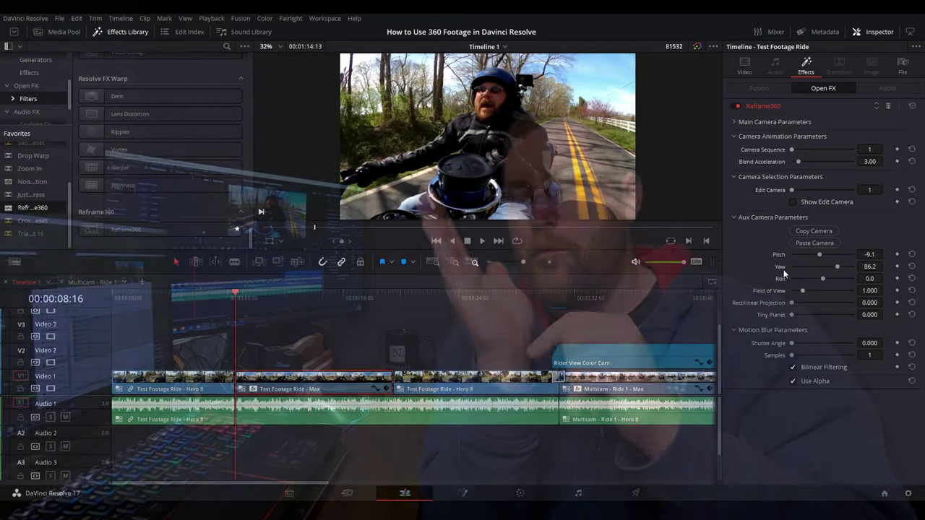
left_click(782, 279)
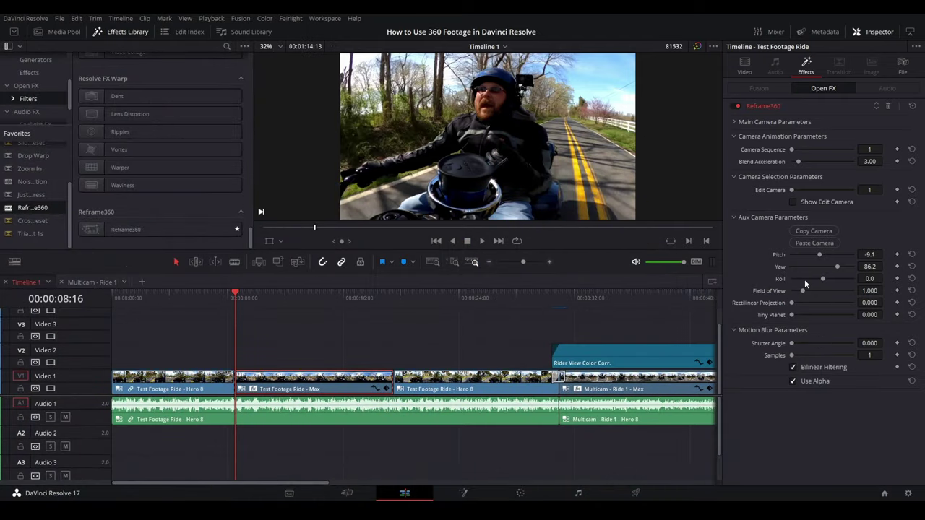
left_click(868, 267)
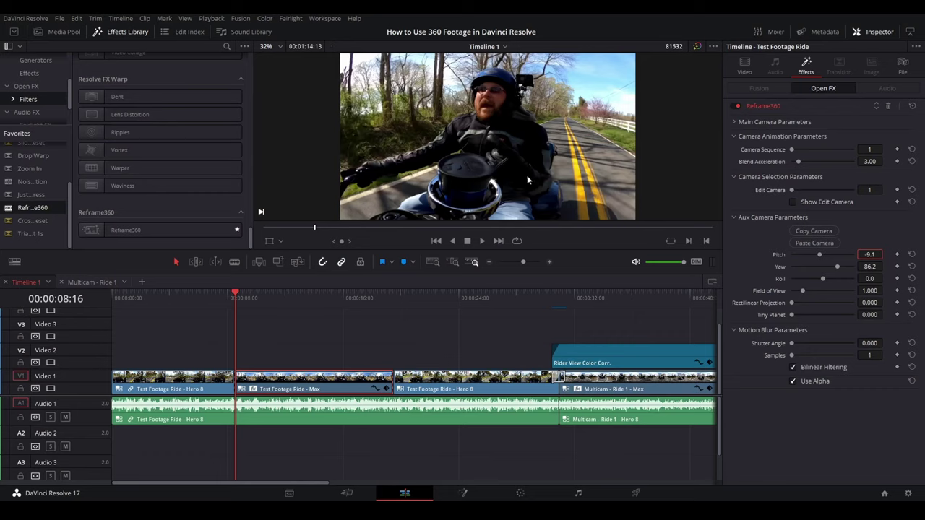
left_click(873, 291)
- Set Field of View to 0.600, try Rectilinear Projection near 0.742, then remove it
type("0.6")
key("Return")
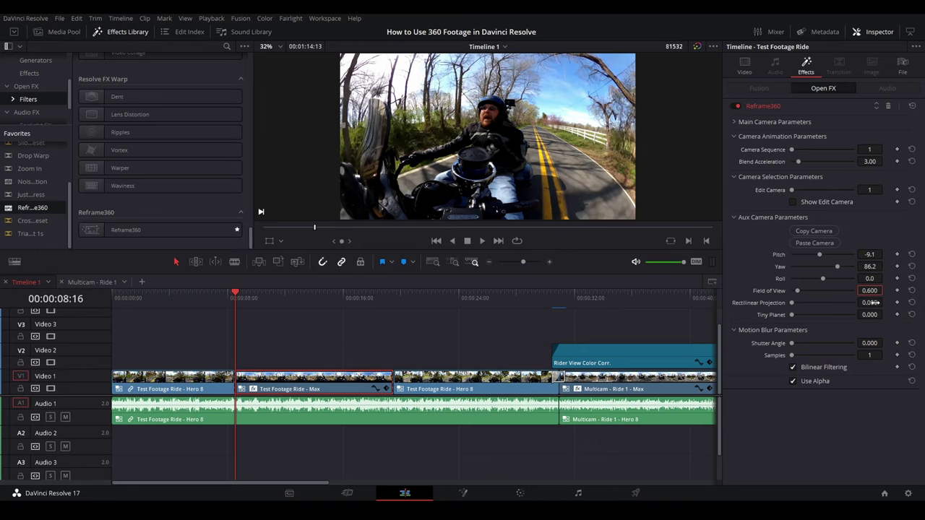
left_click_drag(869, 303, 885, 302)
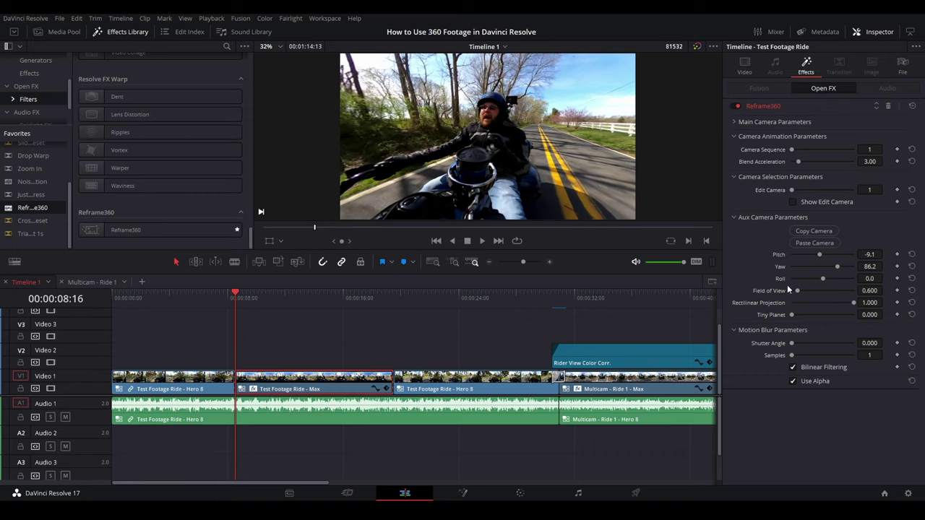
left_click_drag(869, 303, 869, 303)
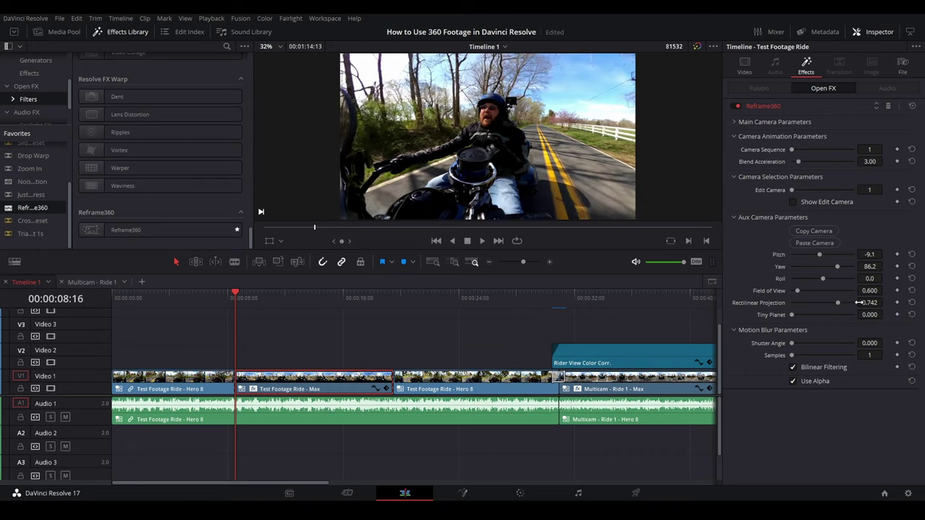
left_click(459, 153)
left_click_drag(838, 303, 854, 315)
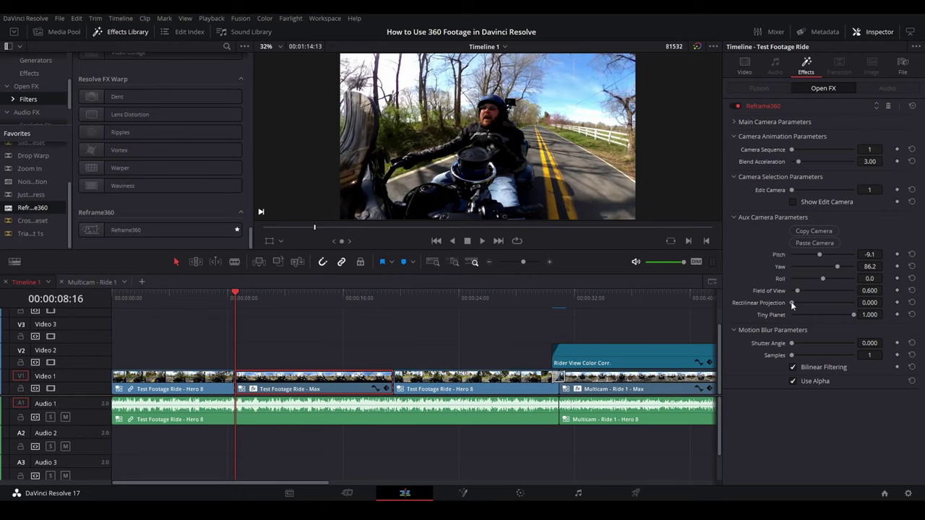
- Test and reset Rectilinear Projection and Tiny Planet, then narrow Field of View to 0.150
left_click_drag(791, 303, 742, 315)
left_click(835, 303)
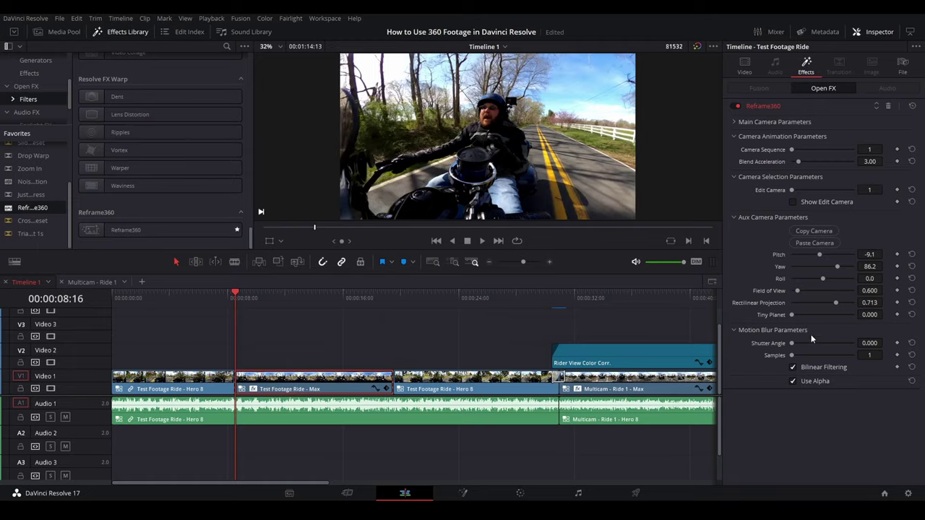
left_click_drag(791, 315, 715, 320)
left_click_drag(827, 306, 782, 308)
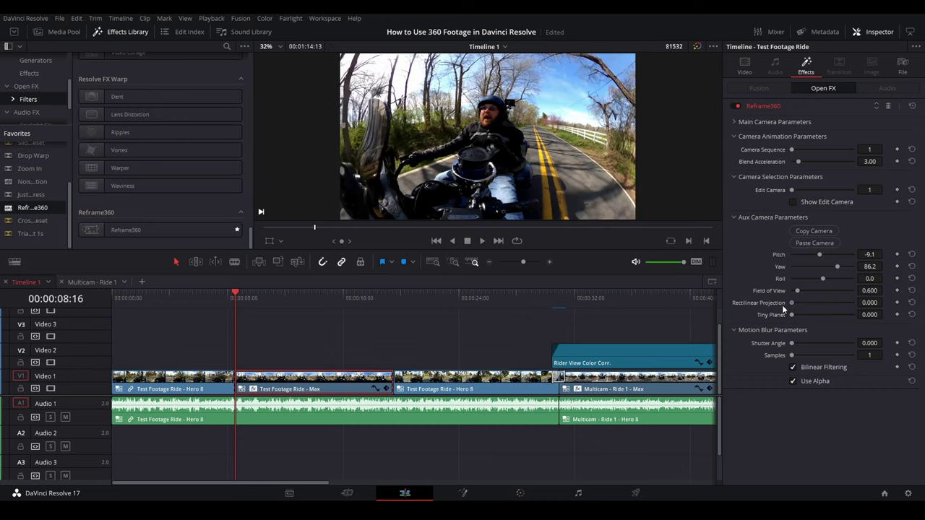
left_click_drag(869, 314, 880, 314)
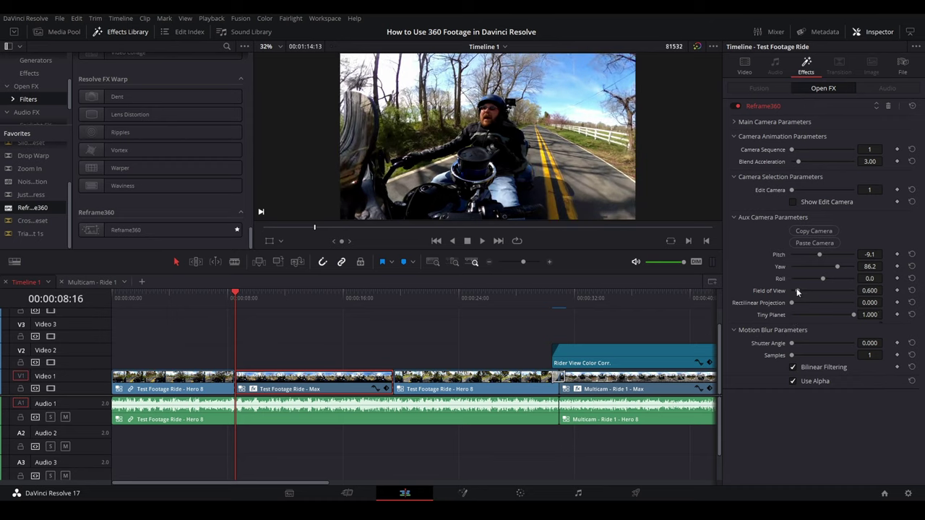
left_click_drag(852, 317, 746, 310)
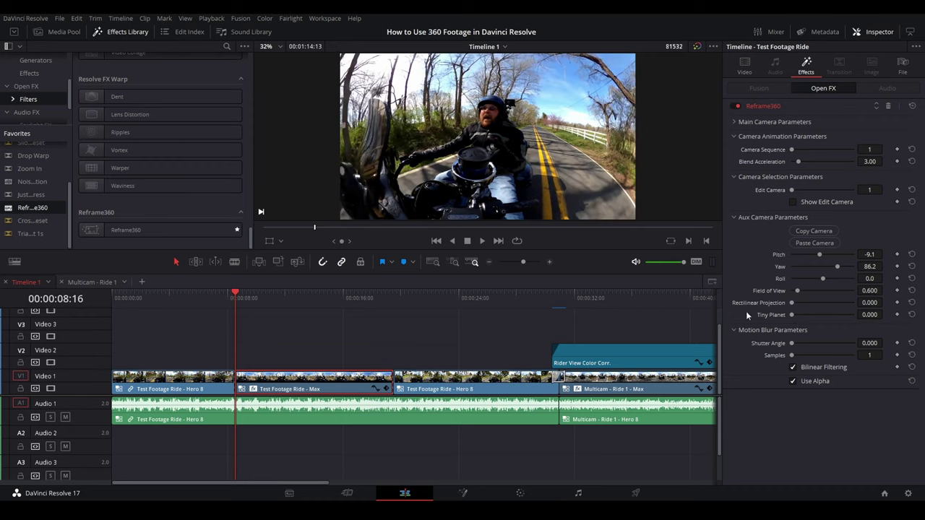
left_click_drag(799, 292, 790, 293)
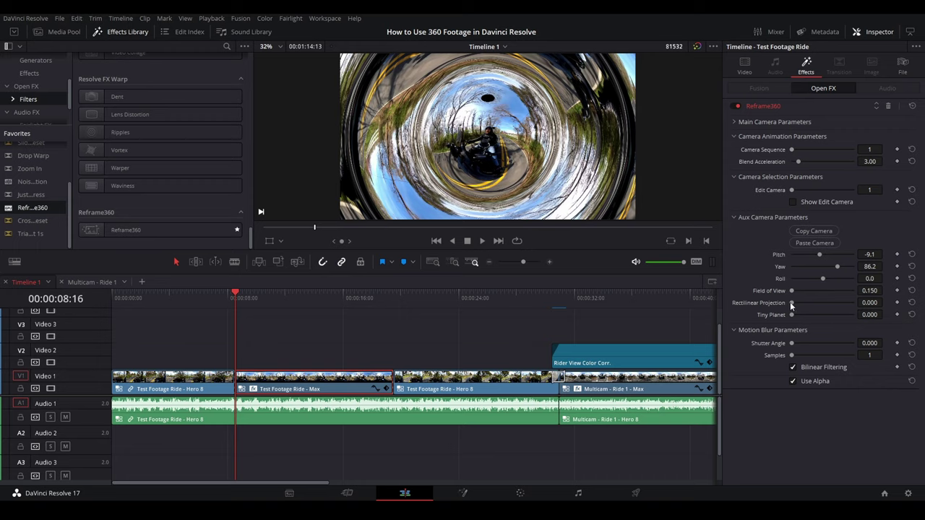
left_click_drag(792, 305, 837, 310)
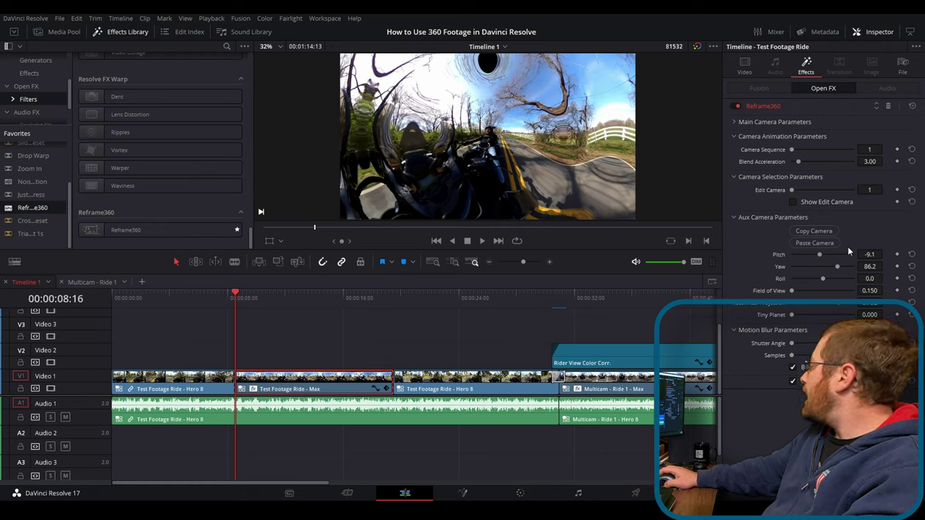
- Tilt the Reframe360 Pitch to 32.9 to reveal the road ahead
left_click_drag(867, 254, 902, 254)
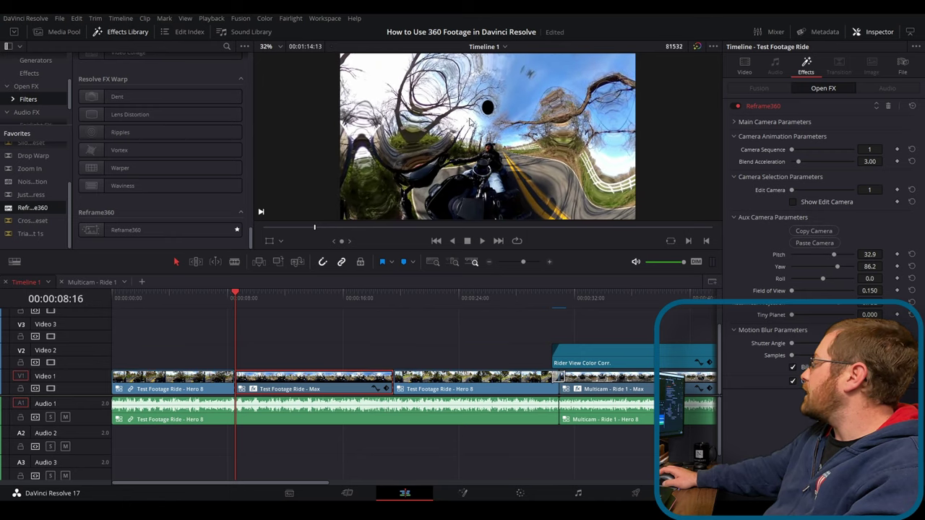
- Give Timeline 1 custom settings with Mismatched Resolution set to 'Stretch frame to all corners'
left_click(51, 33)
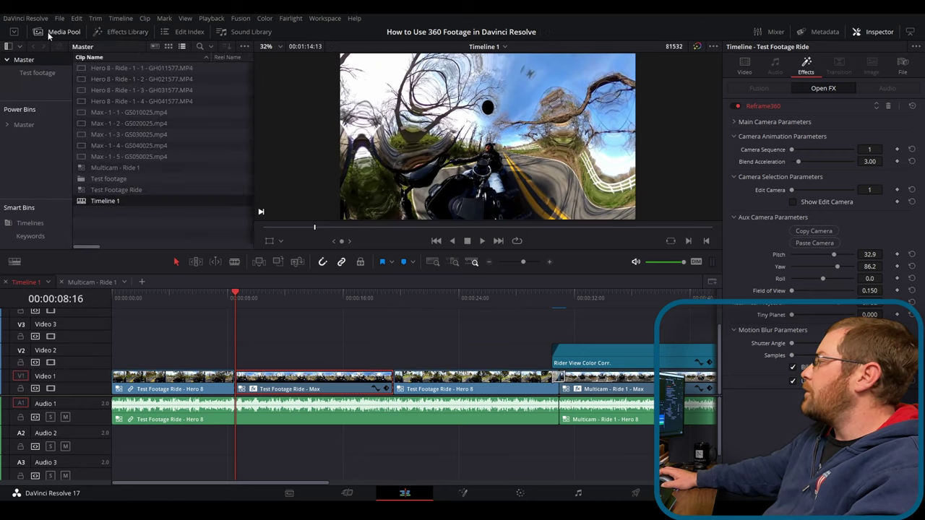
left_click(108, 202)
right_click(108, 202)
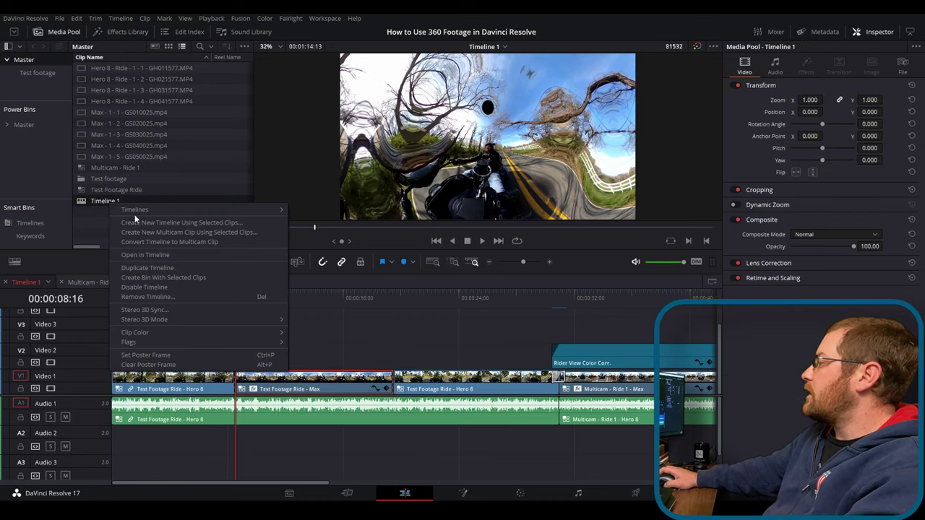
mouse_move(138, 209)
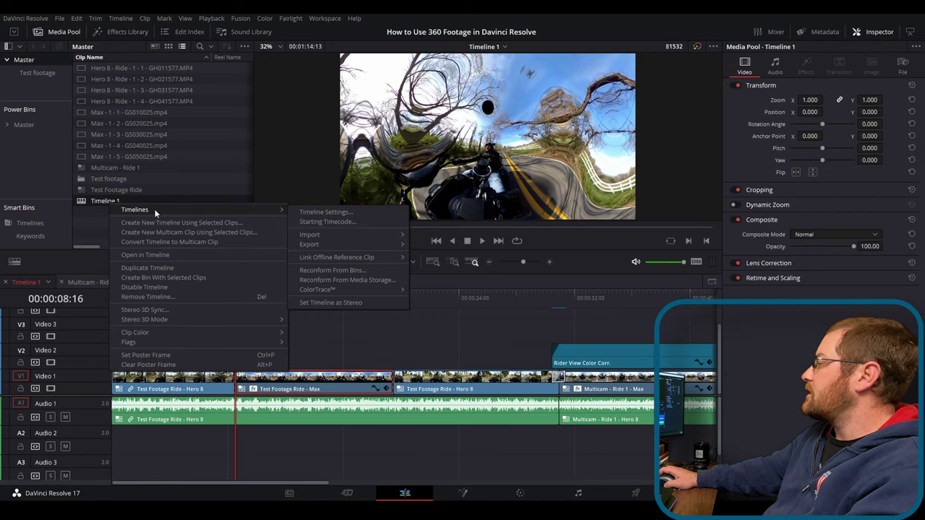
left_click(324, 212)
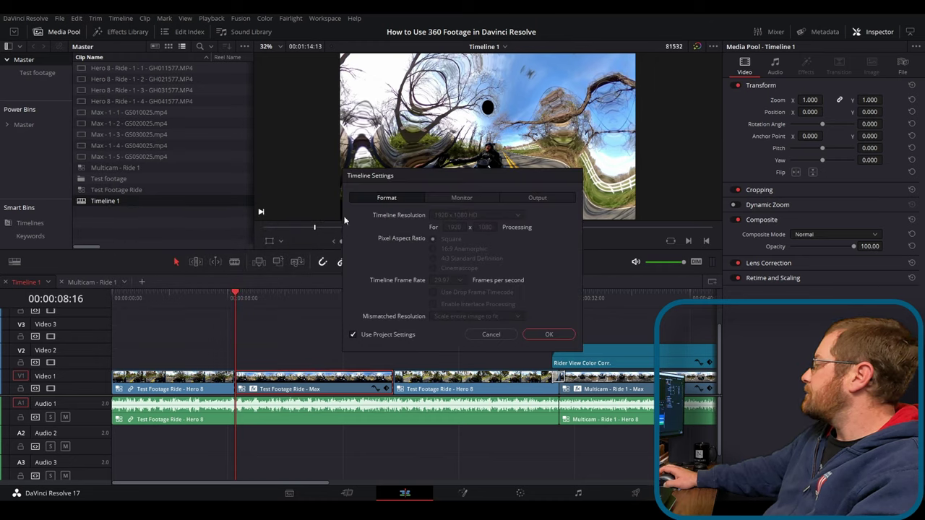
left_click(354, 334)
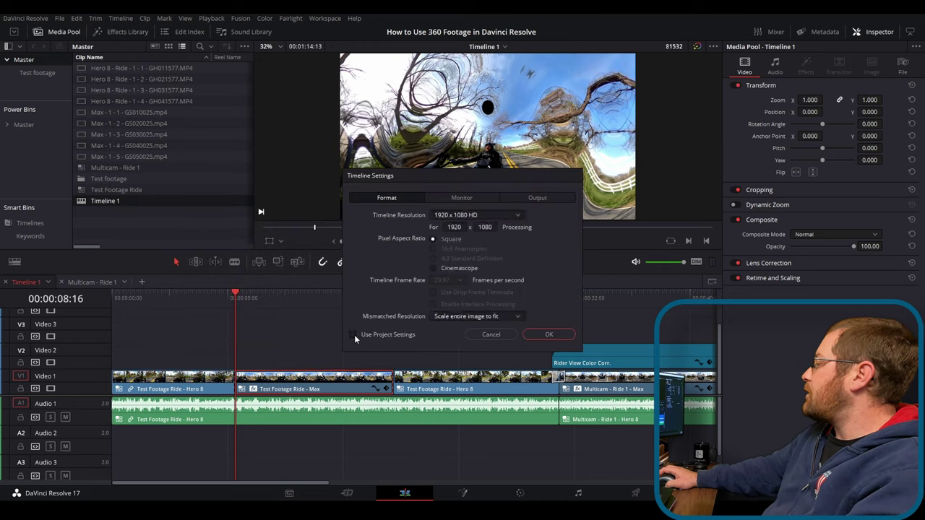
left_click(465, 316)
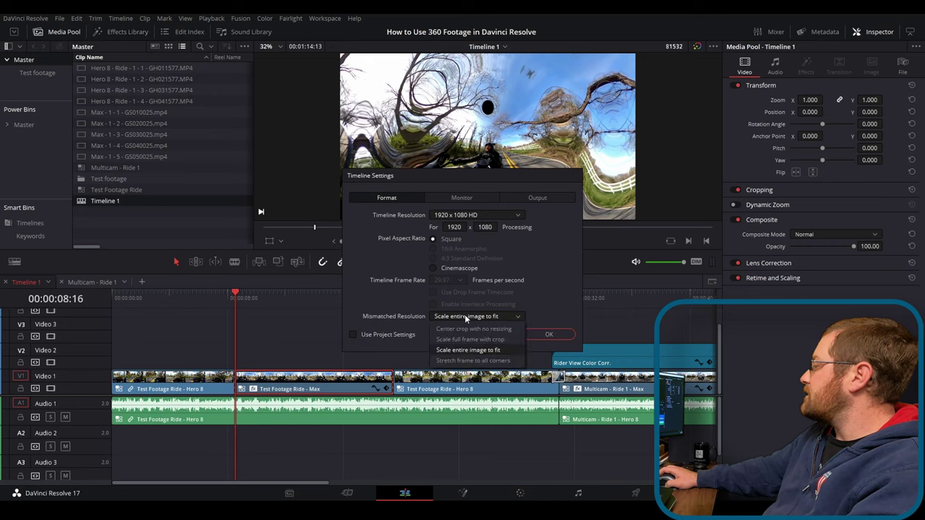
left_click(463, 352)
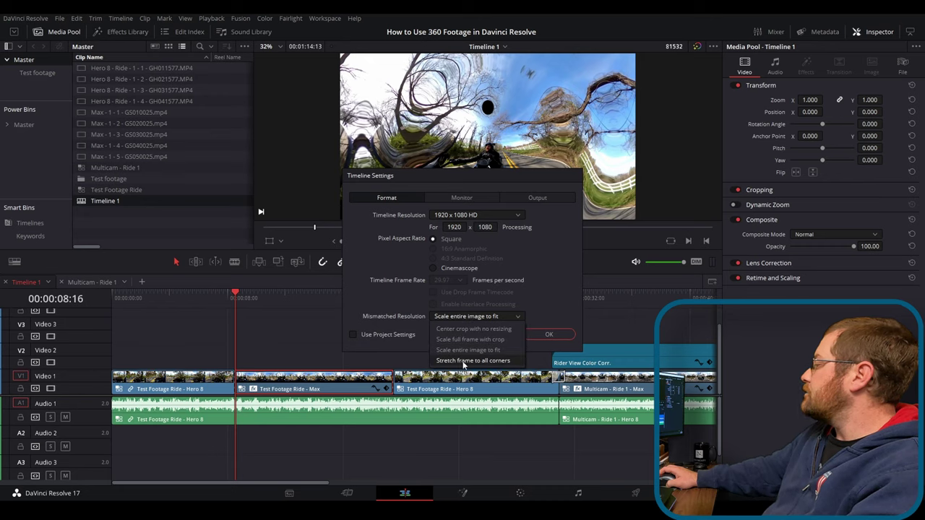
left_click(463, 361)
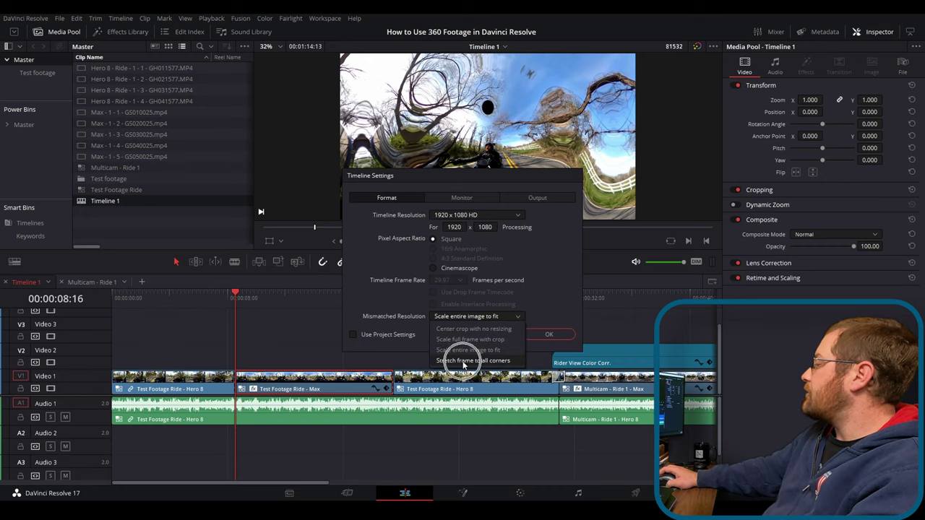
left_click(551, 335)
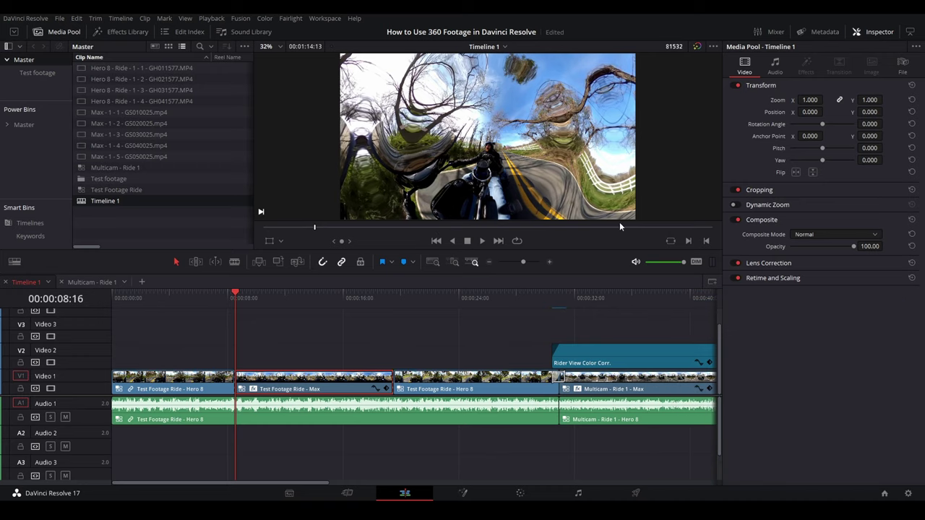
left_click(807, 66)
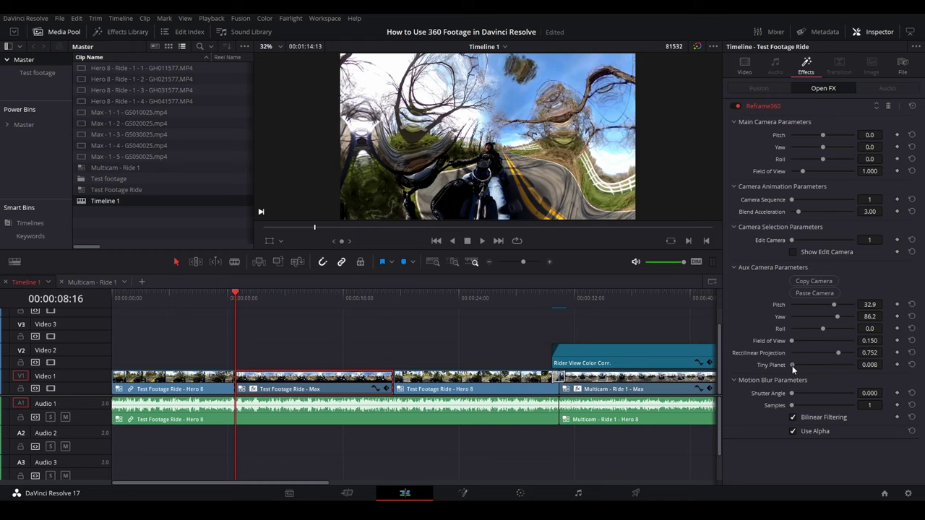
- Set Tiny Planet 1.000, Rectilinear Projection 0, Field of View 0.600 and Pitch -9.5
left_click_drag(792, 366, 891, 368)
left_click_drag(838, 352, 738, 355)
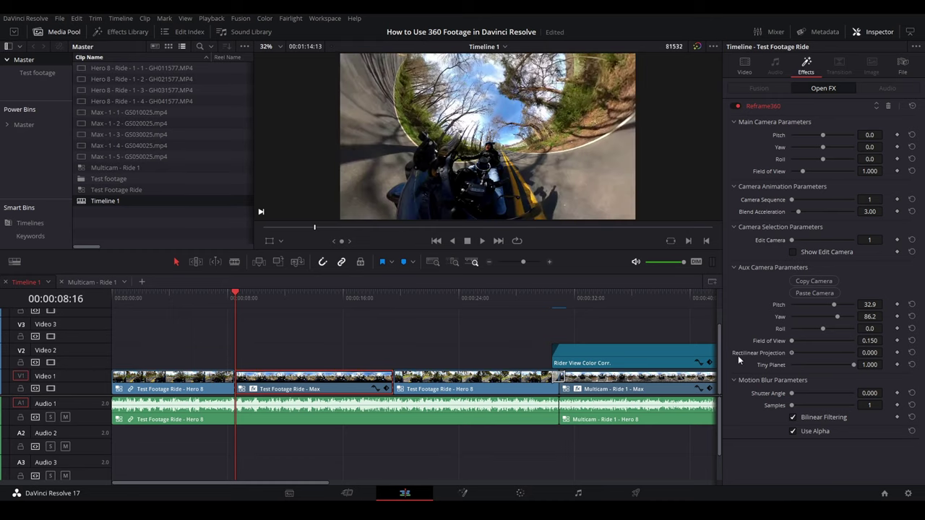
left_click_drag(793, 340, 813, 341)
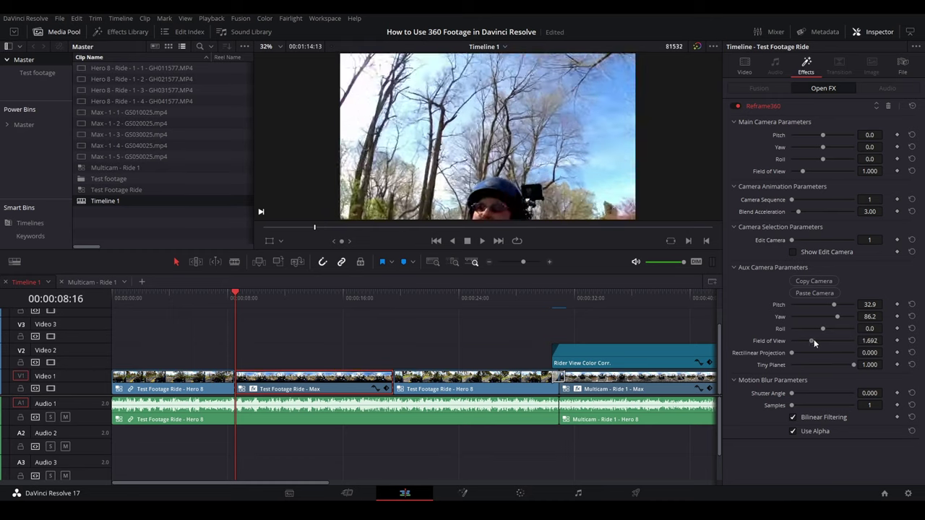
left_click(867, 341)
key("BackSpace")
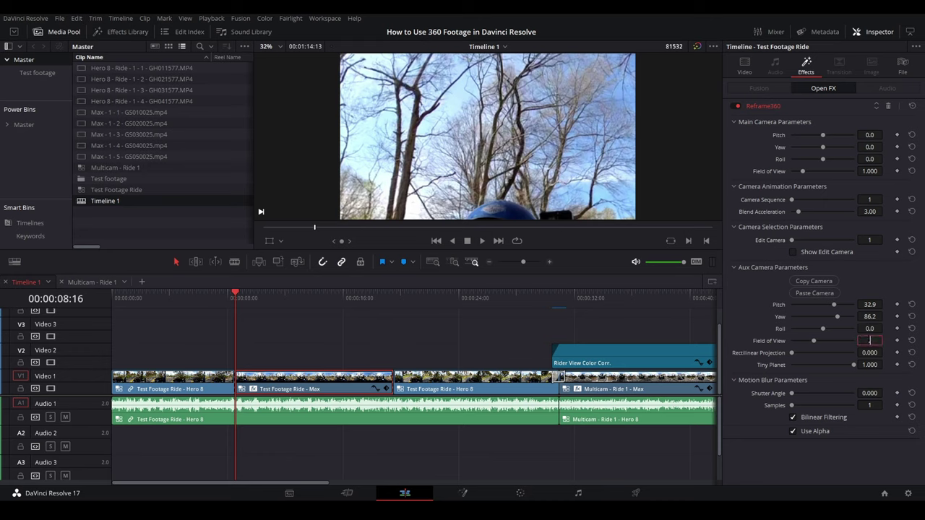
type(".6")
key("Return")
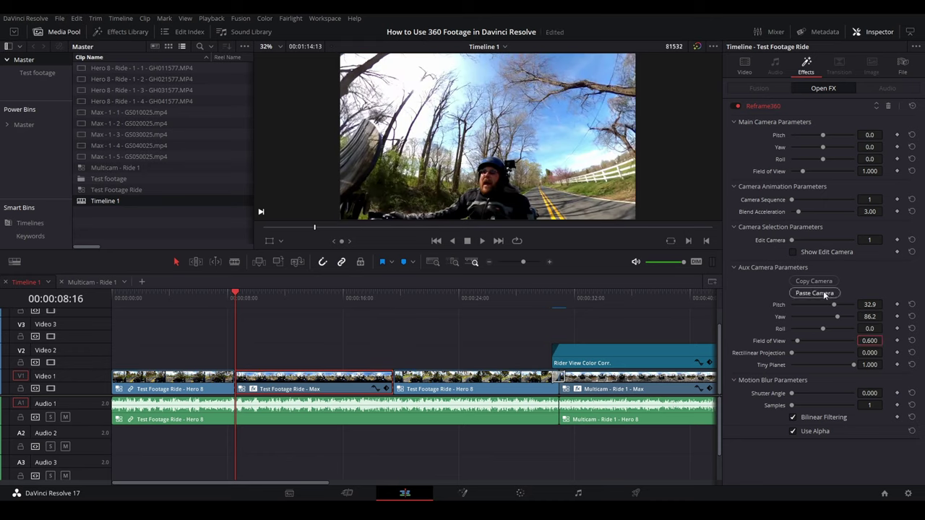
mouse_move(869, 304)
left_mouse_down()
mouse_move(852, 304)
mouse_move(882, 304)
mouse_move(870, 304)
left_mouse_up()
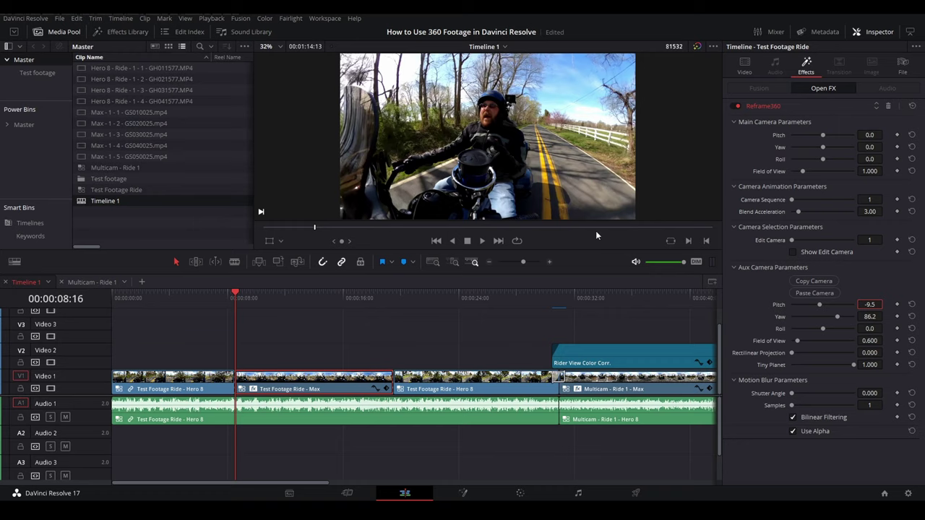
key("Escape")
left_click(472, 146)
left_click_drag(868, 341, 779, 341)
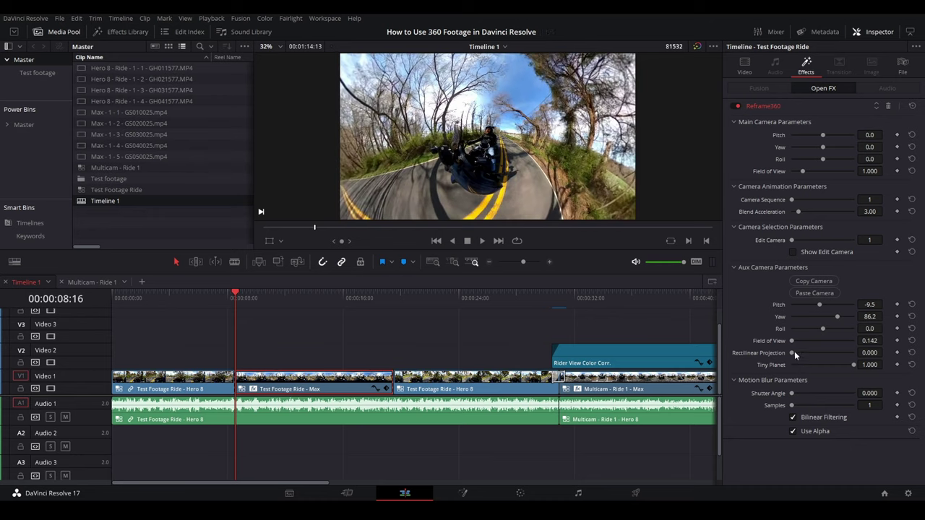
left_click_drag(869, 304, 837, 305)
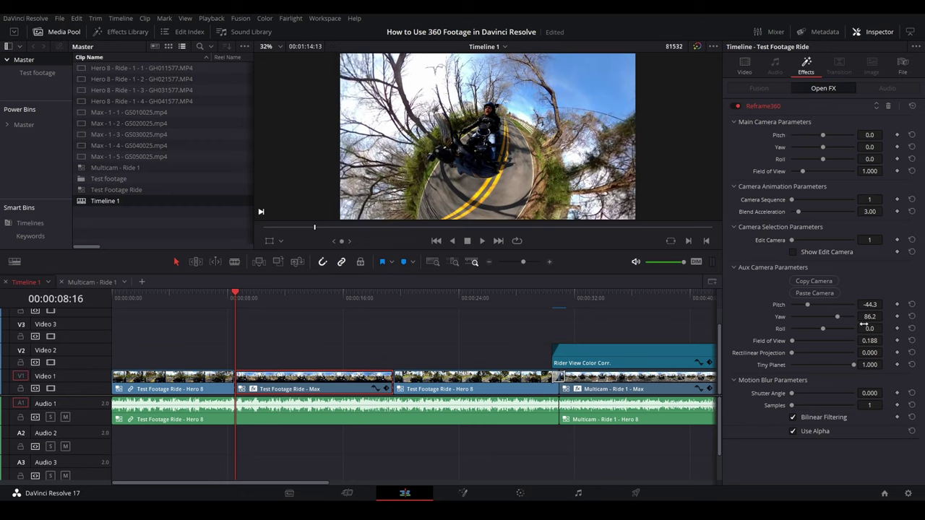
left_click_drag(885, 328, 885, 328)
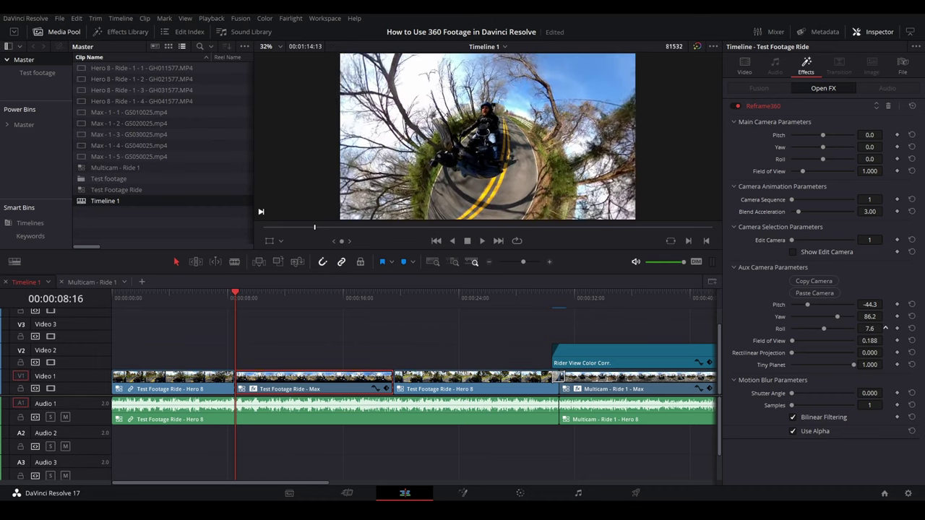
double_click(779, 331)
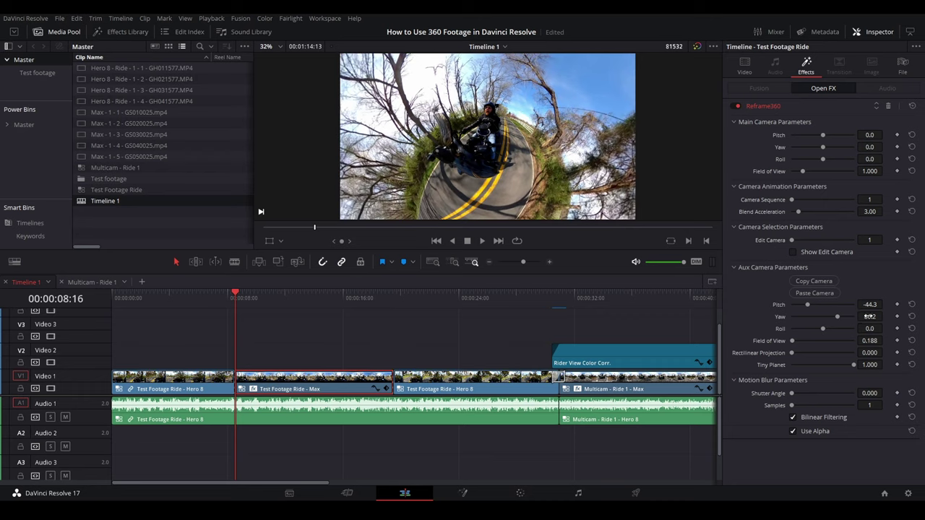
left_click_drag(870, 316, 885, 316)
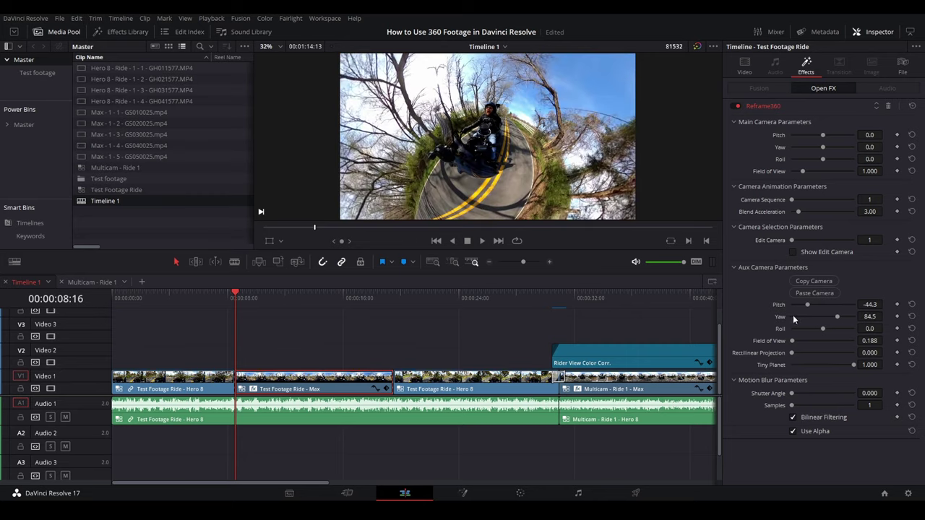
left_click_drag(791, 316, 790, 317)
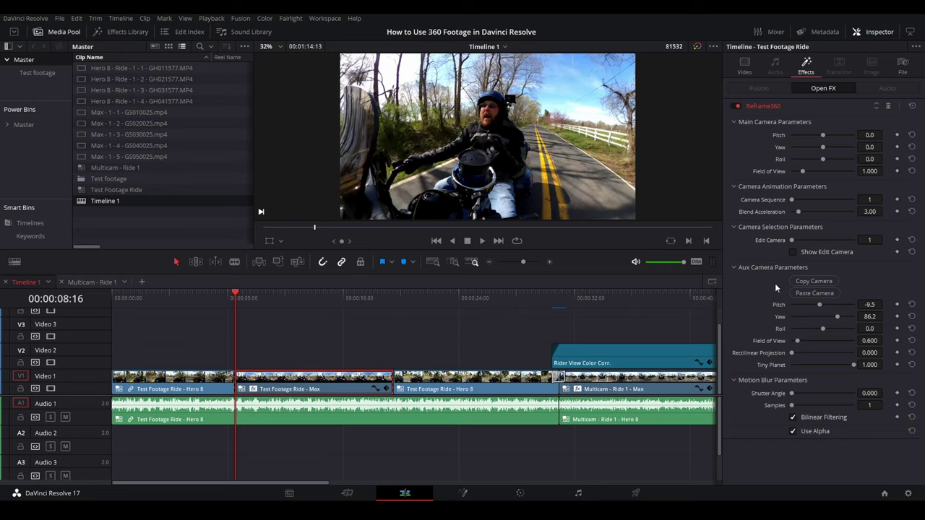
left_click(816, 281)
- Paste camera 1's settings into camera 2, show the edit camera, and turn Yaw to 284.0
left_click_drag(859, 239, 864, 240)
left_click(808, 295)
left_click_drag(885, 316, 885, 316)
left_click(793, 252)
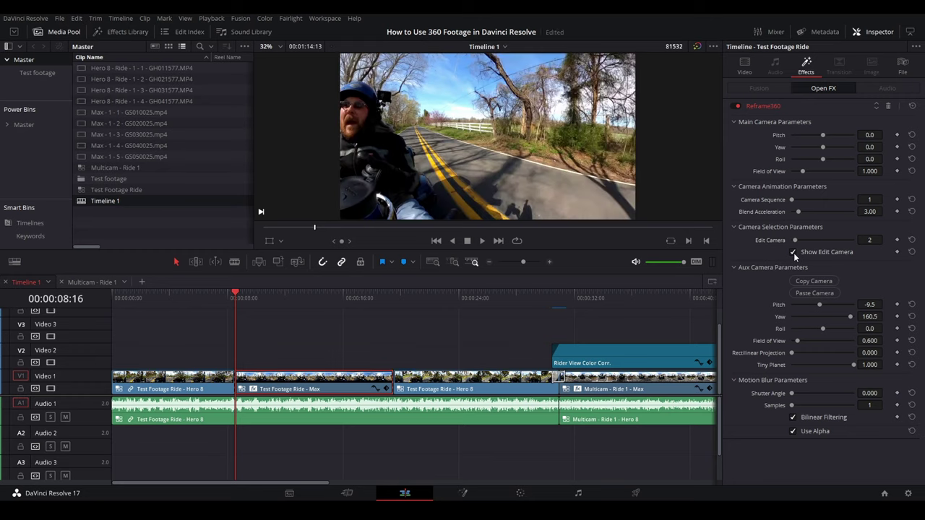
mouse_move(867, 317)
left_mouse_down()
mouse_move(886, 317)
mouse_move(857, 329)
mouse_move(870, 315)
left_mouse_up()
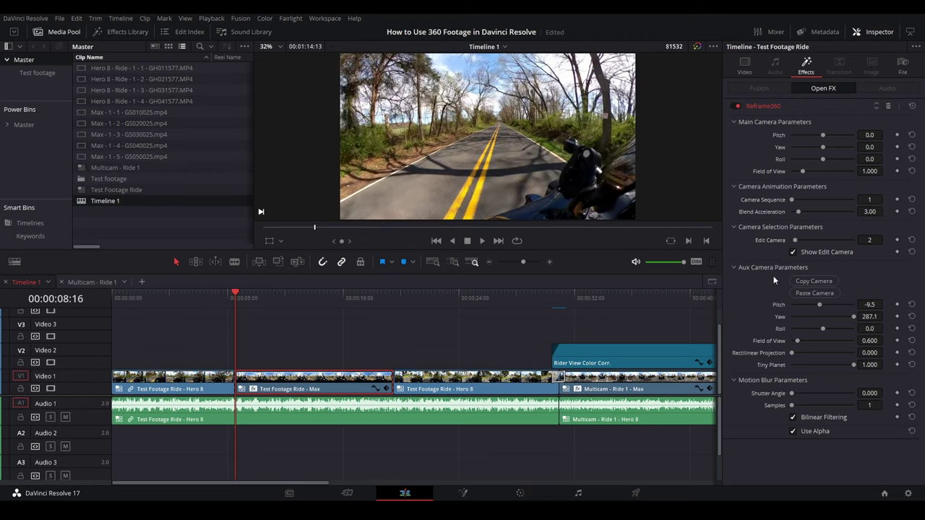
mouse_move(872, 340)
left_mouse_down()
mouse_move(852, 340)
mouse_move(881, 341)
mouse_move(878, 364)
mouse_move(895, 364)
mouse_move(872, 338)
left_mouse_up()
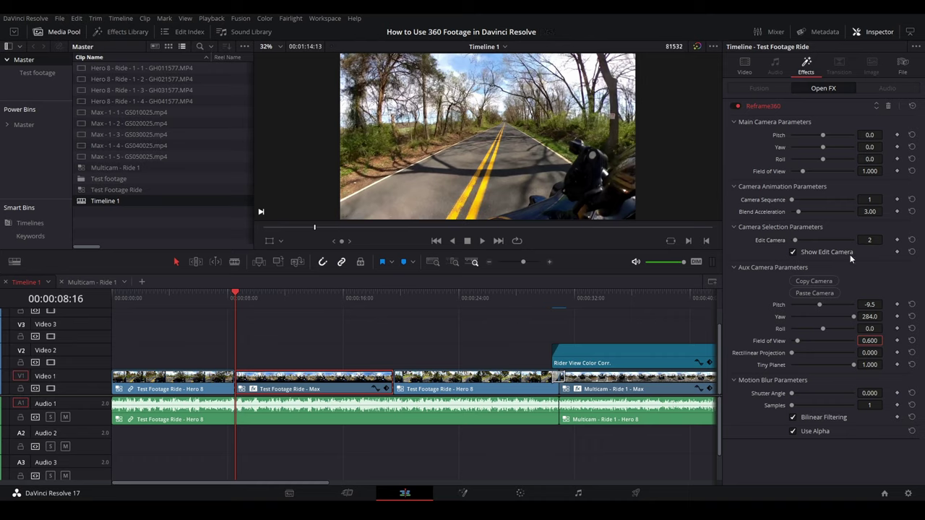
left_click(867, 240)
- Copy camera 1's settings into camera 3 and set its Yaw to 446.2
left_click_drag(872, 242, 861, 243)
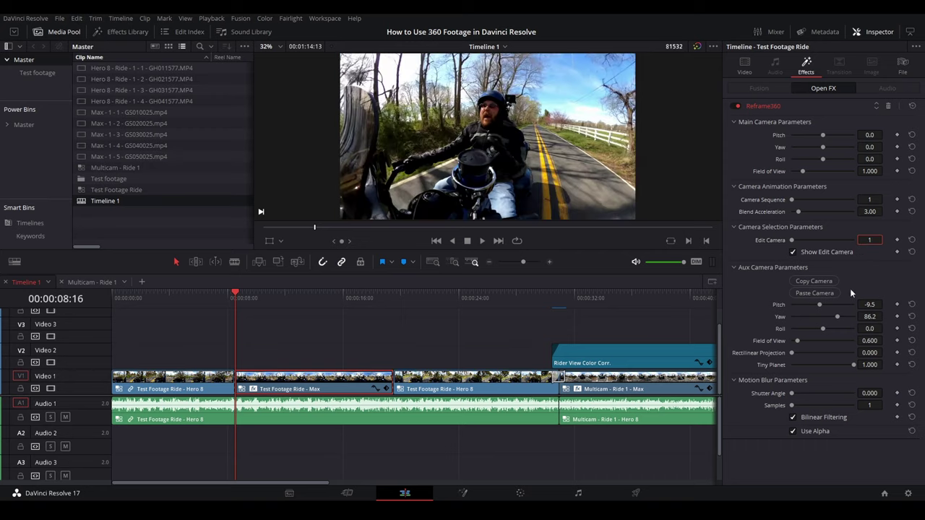
left_click(816, 282)
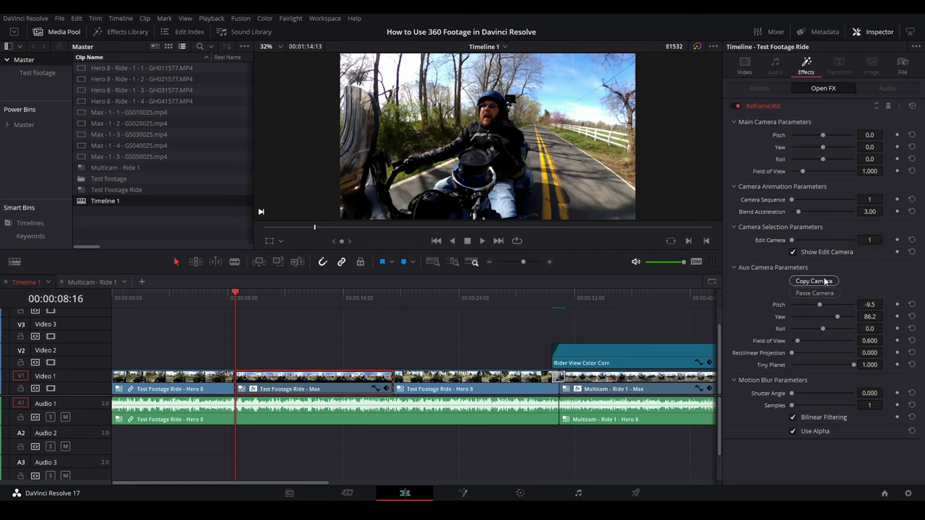
left_click(868, 240)
type("3")
key("Return")
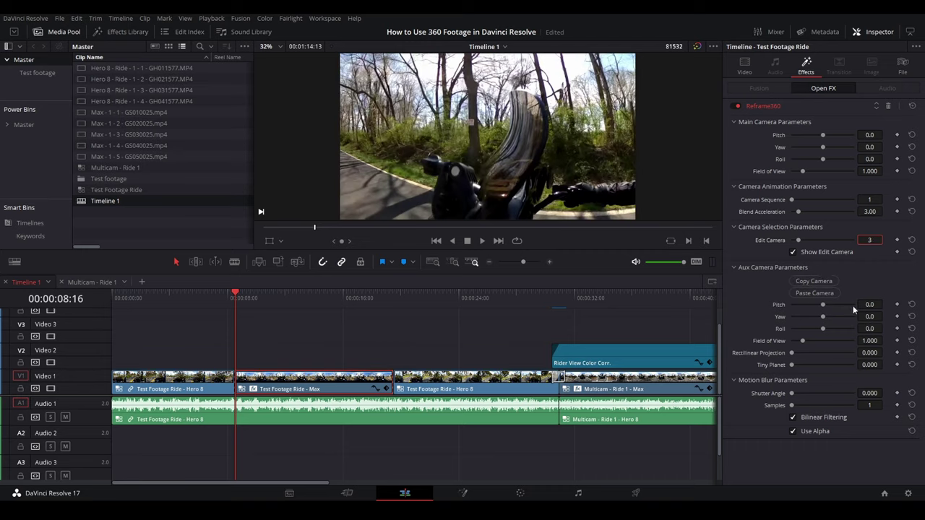
left_click(824, 294)
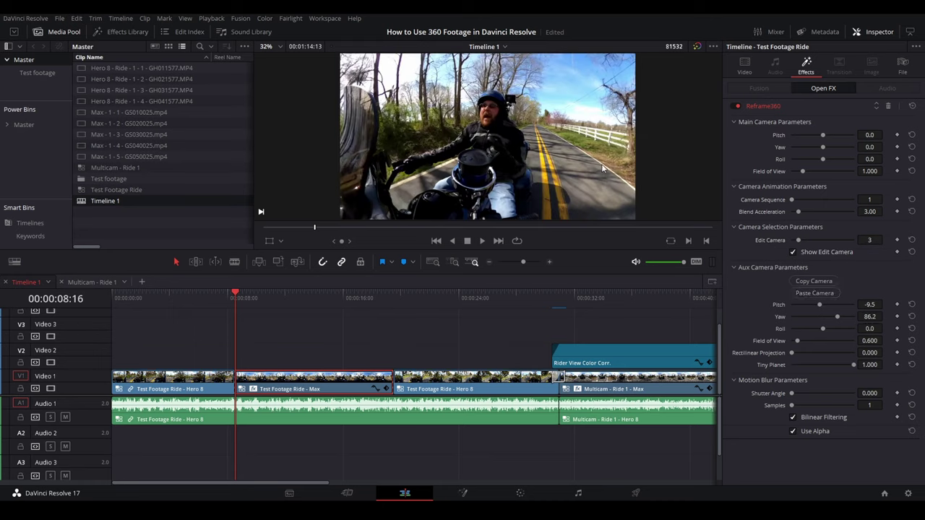
left_click(868, 317)
type("446.2")
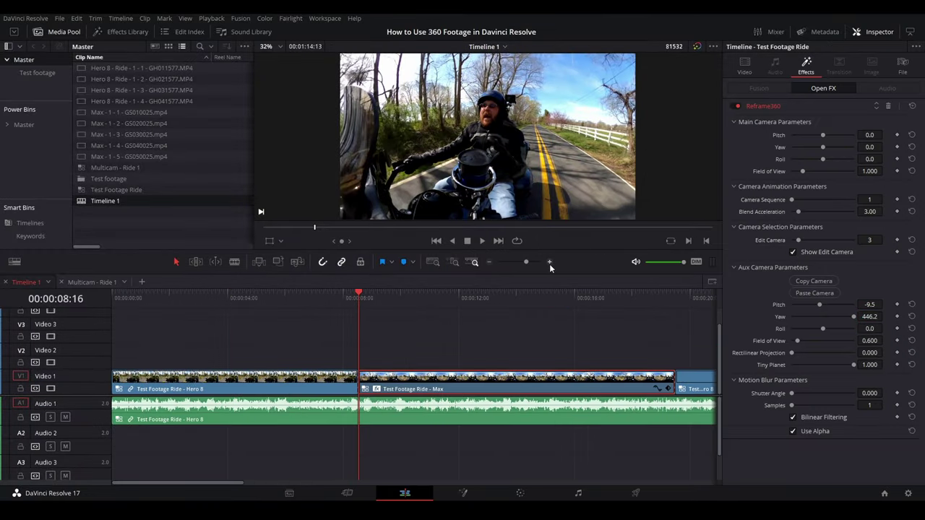
- Open the Max clip's keyframe curves and display the Reframe360 Camera Sequence parameter
scroll(552, 349, "right", 3)
scroll(412, 334, "right", 1)
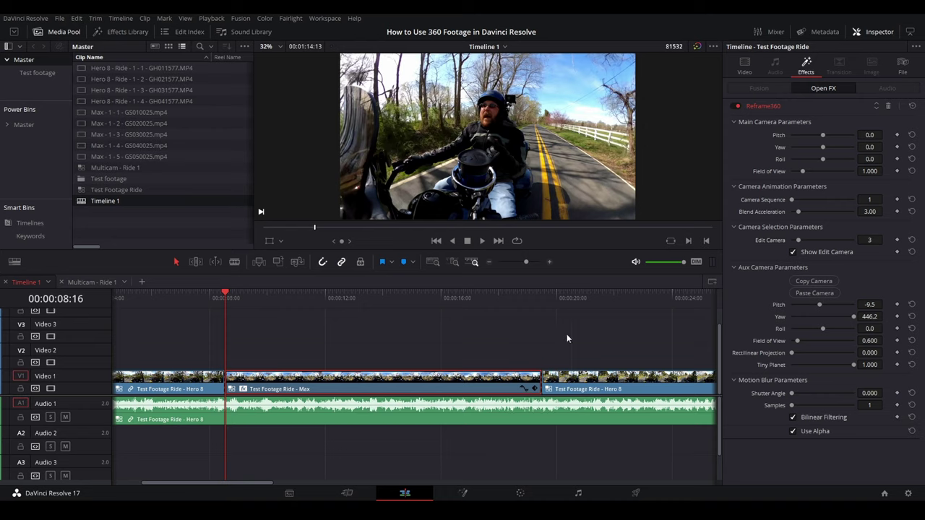
left_click(524, 389)
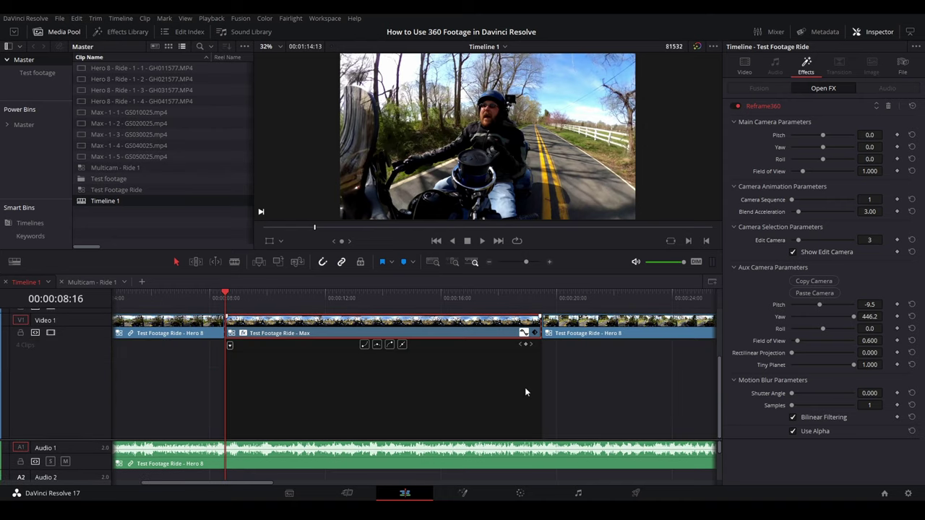
left_click(231, 345)
left_click(230, 347)
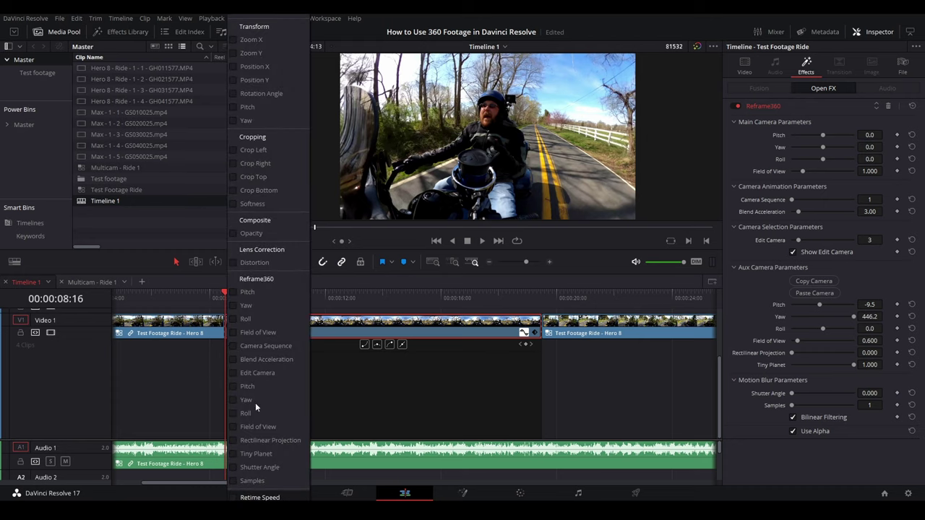
left_click(234, 347)
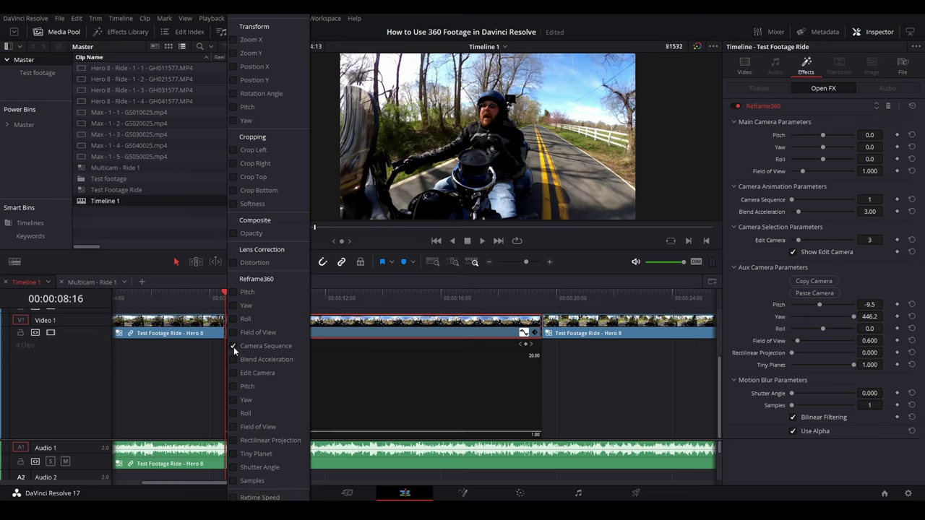
left_click(342, 364)
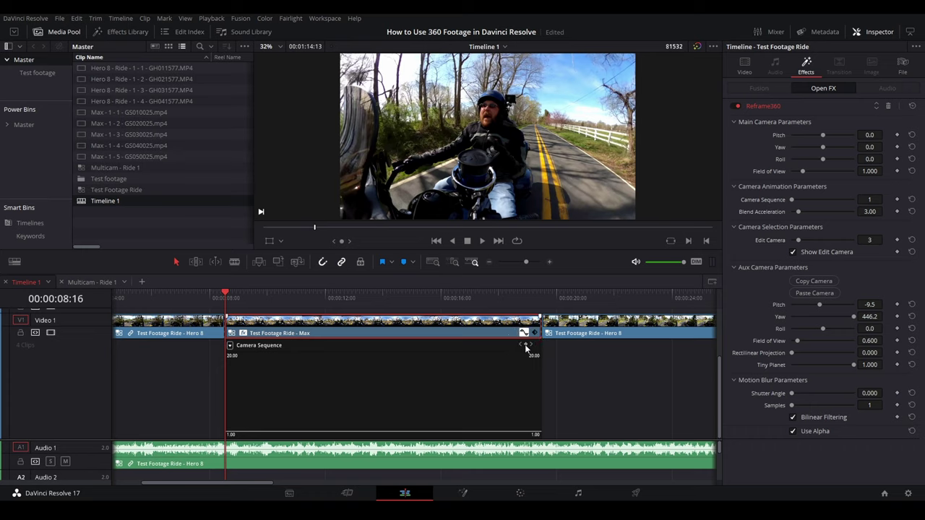
- Add Camera Sequence keyframes at the clip start, one second in, one second before the end, and the end
left_click(244, 353)
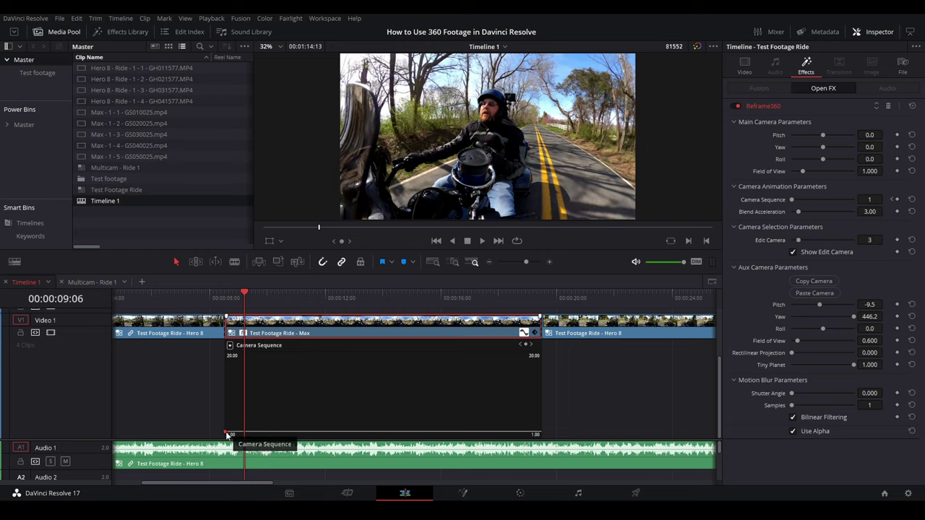
key("Up")
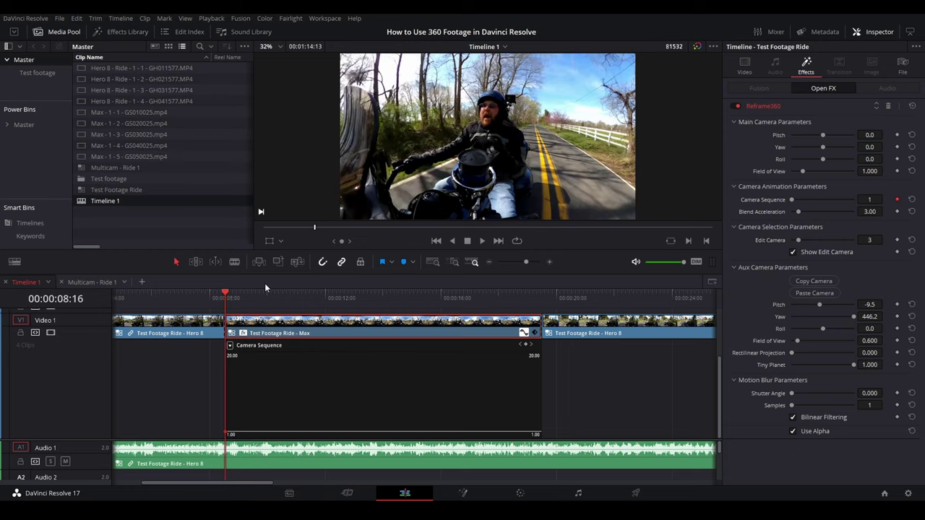
key("shift+Right")
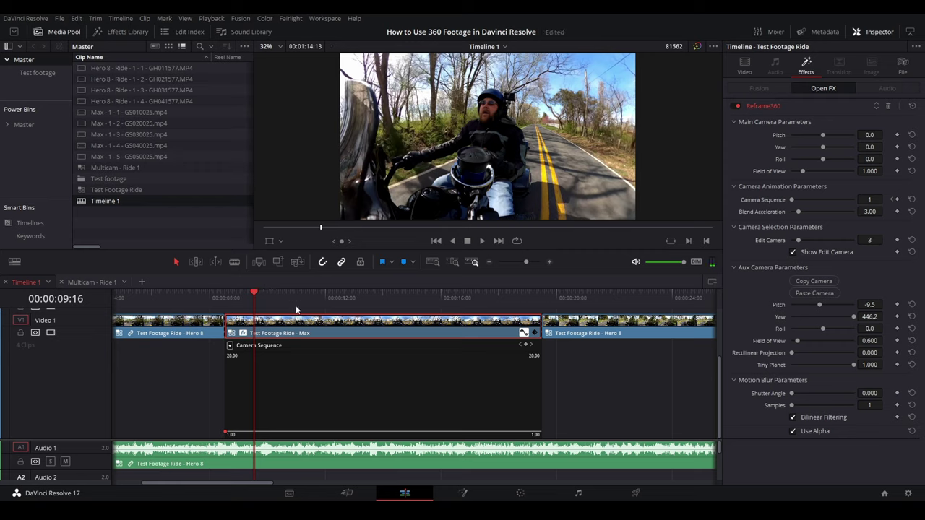
left_click(525, 345)
left_click(542, 309)
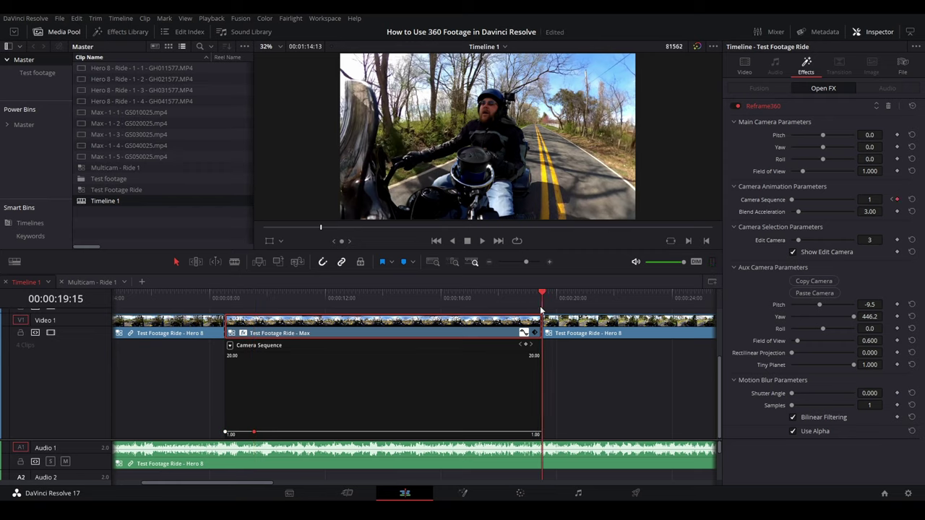
key("shift+Left")
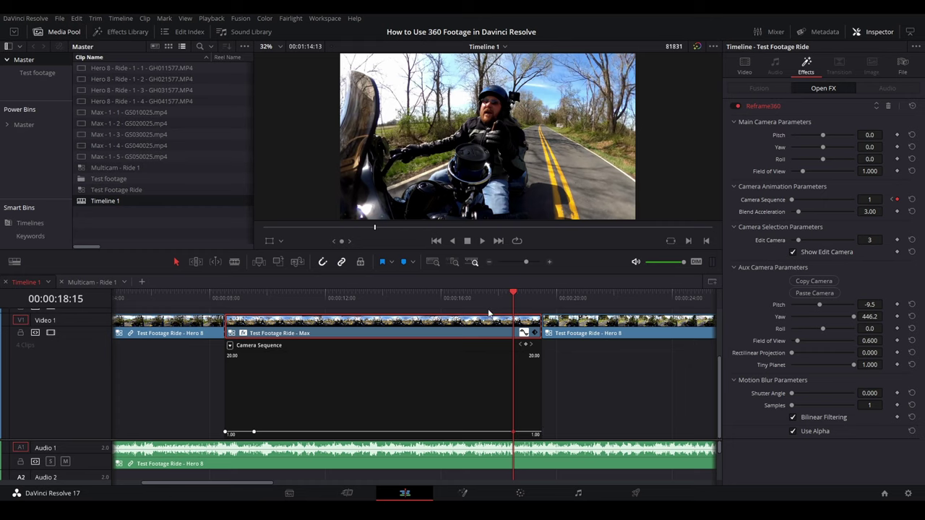
left_click(542, 297)
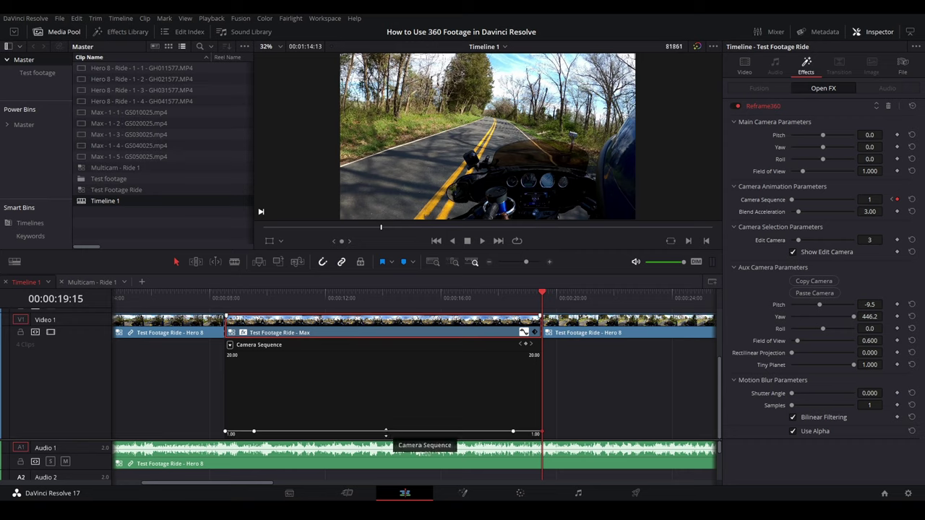
- Drag the middle Camera Sequence curve section to a value of 2.00
left_click_drag(385, 431, 376, 341)
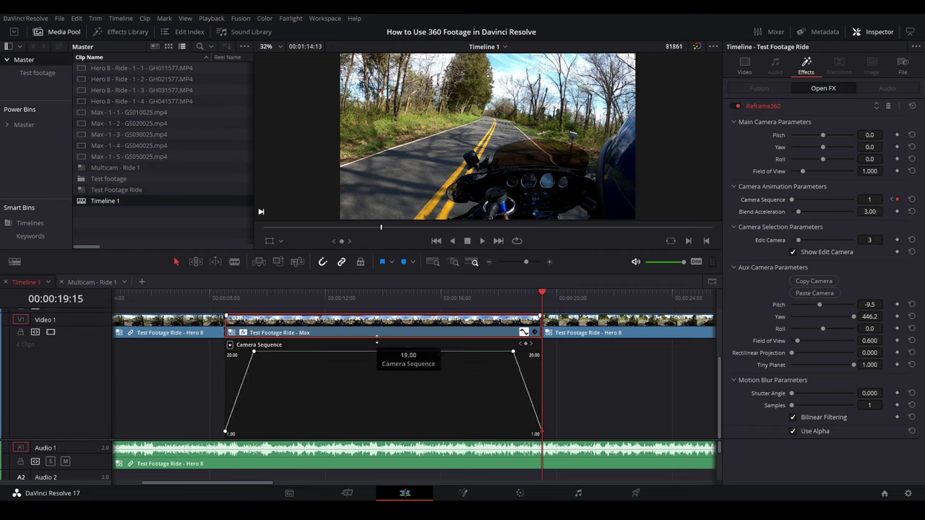
left_click_drag(376, 341, 381, 422)
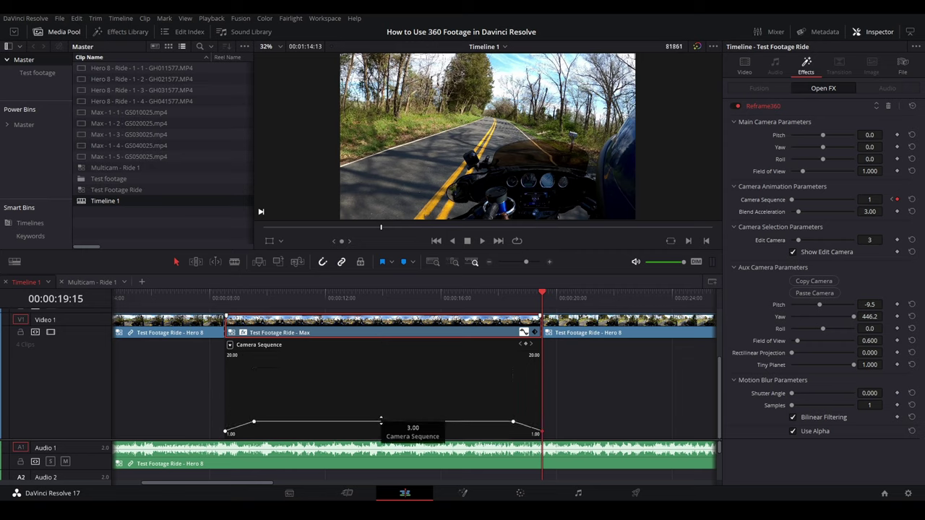
left_click_drag(381, 421, 381, 424)
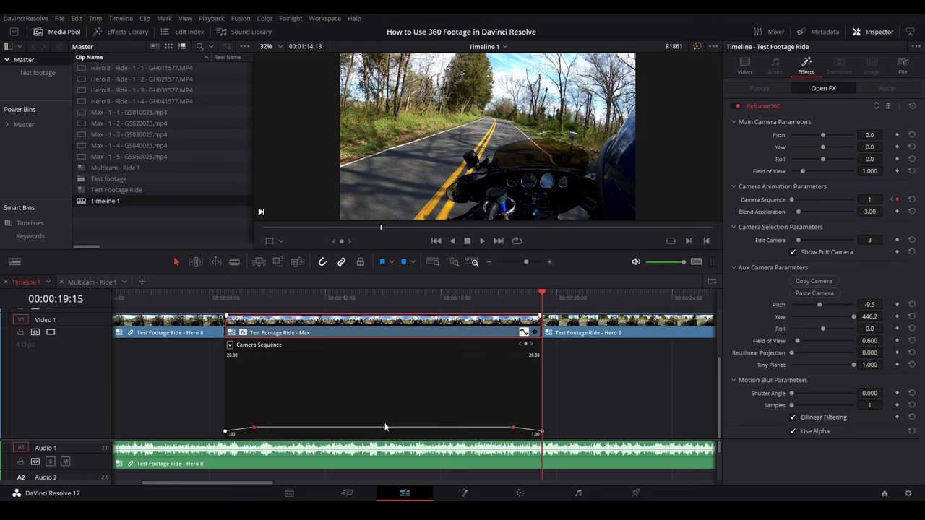
- Turn off Show Edit Camera, lower the volume, and play the reframed Max clip
left_click(225, 296)
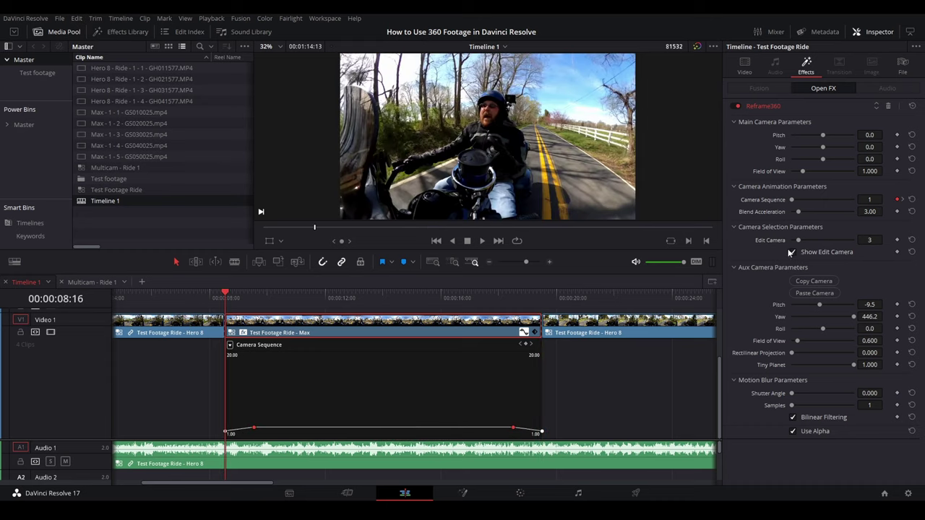
left_click(794, 251)
left_click_drag(681, 262, 609, 262)
left_click(481, 240)
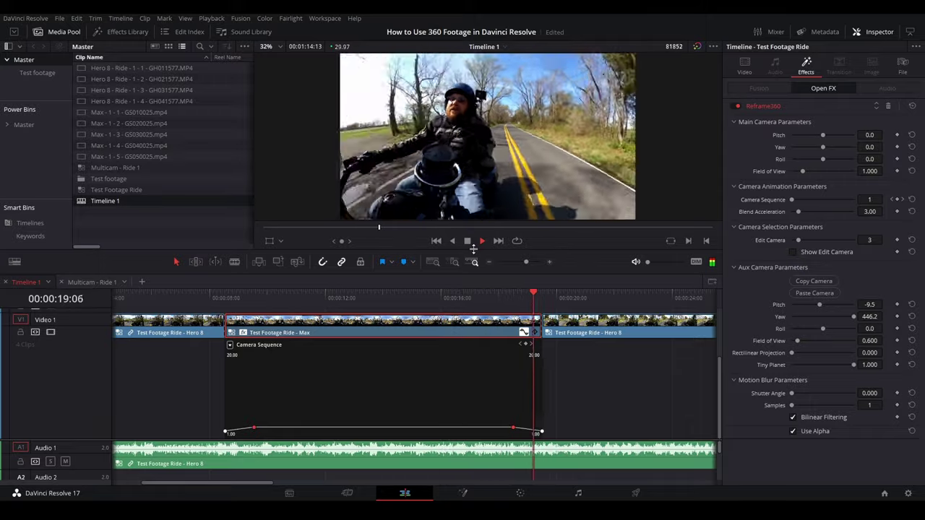
key("space")
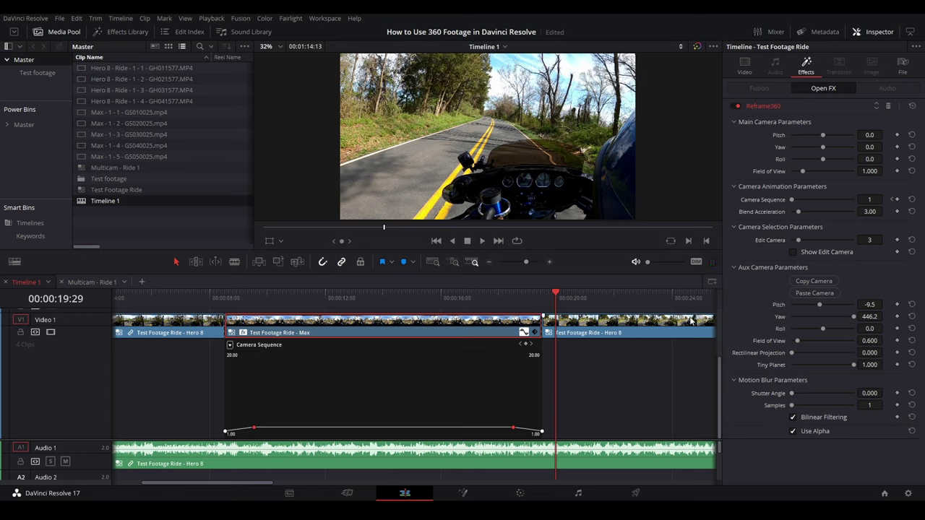
- Set Motion Blur Samples to 10 and replay the clip from the start
left_click(801, 409)
left_click(870, 407)
left_click(231, 303)
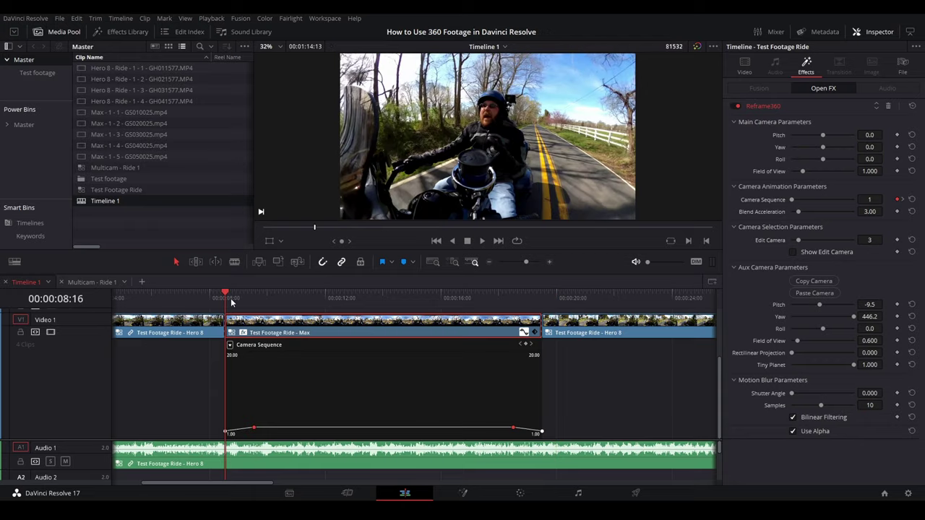
key("space")
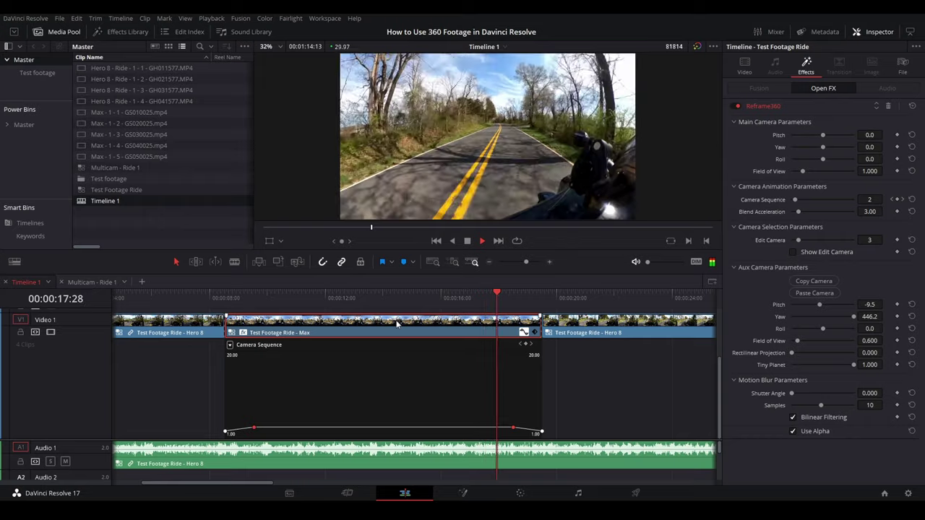
- Drag the first raised Camera Sequence keyframe later so the switch to camera 2 ramps in gradually
key("space")
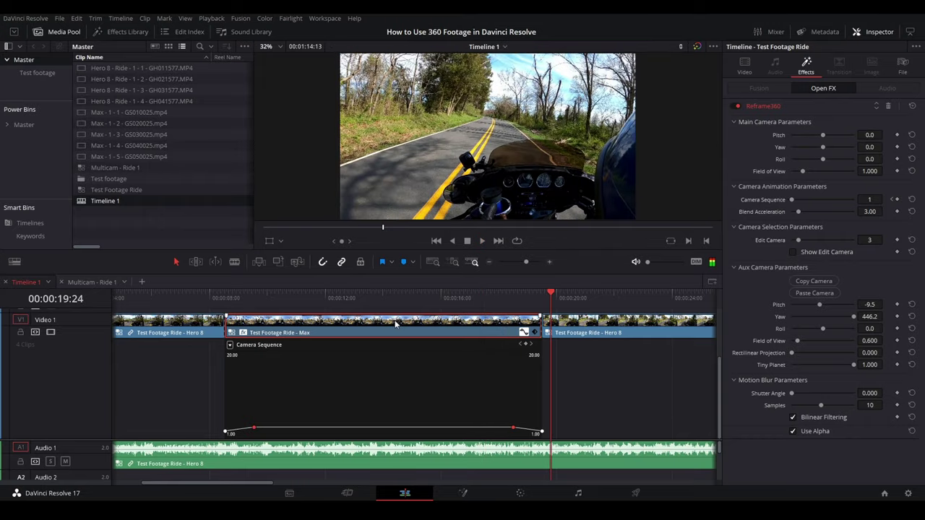
mouse_move(254, 429)
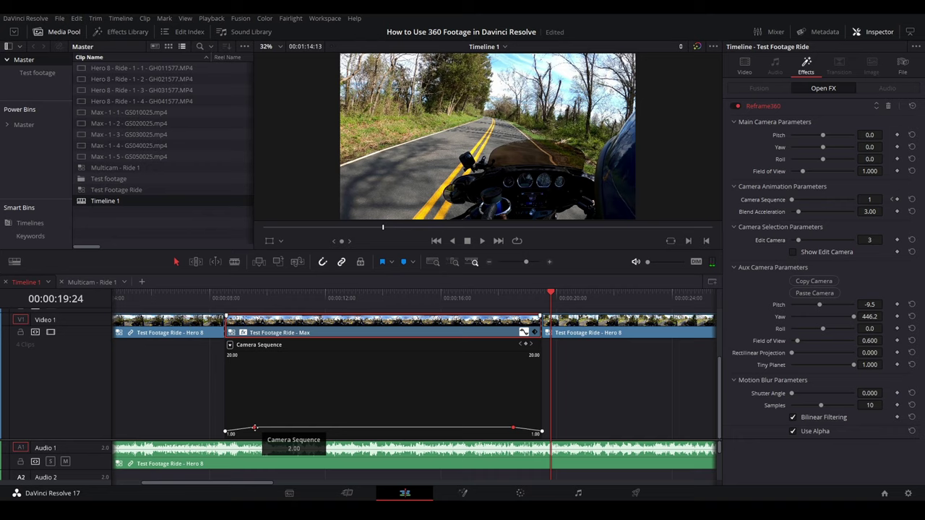
left_click(328, 415)
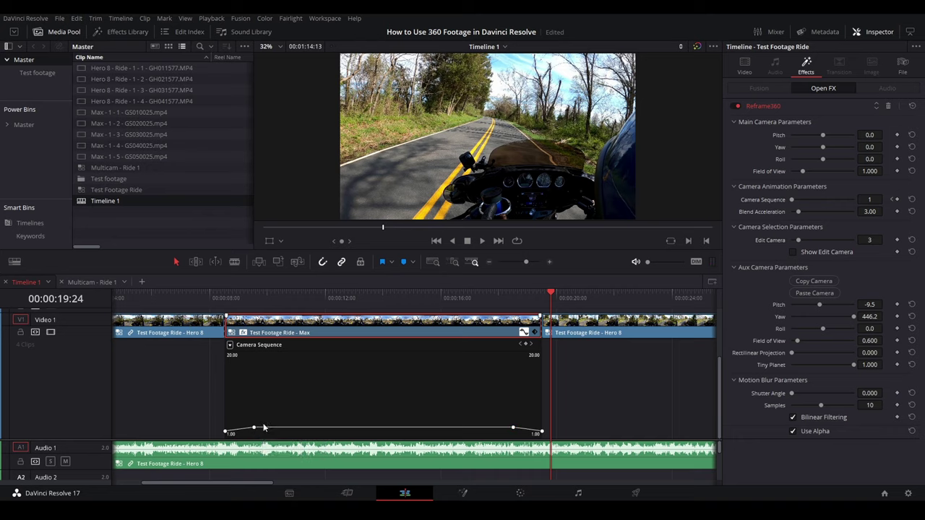
left_click(252, 427)
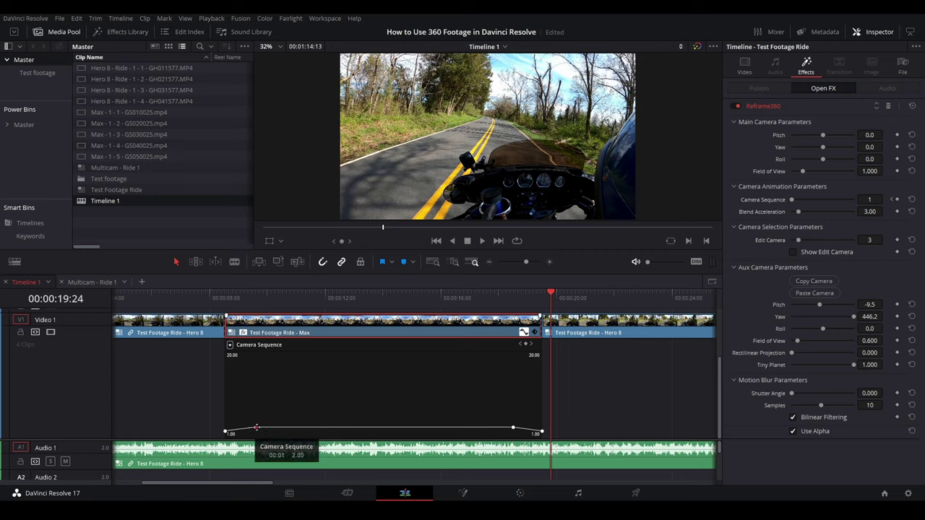
left_click_drag(252, 427, 317, 427)
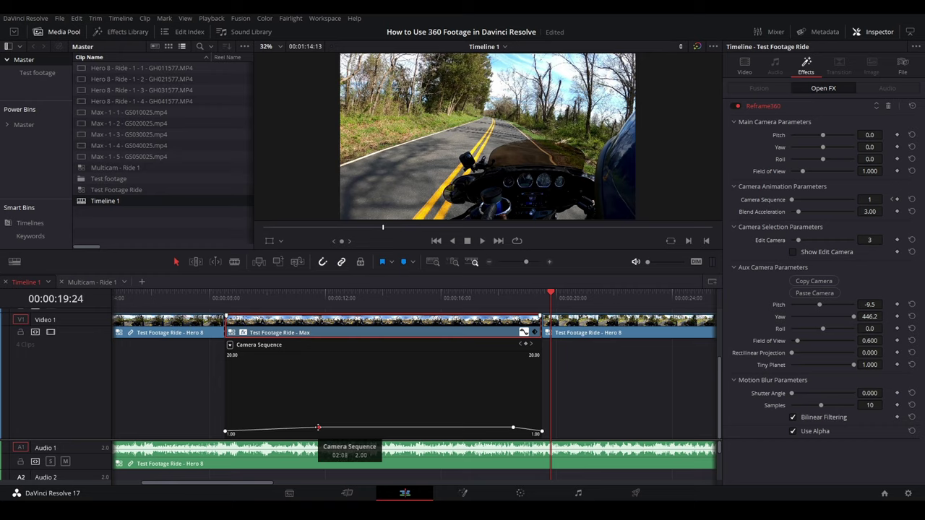
left_click_drag(318, 427, 246, 428)
left_click_drag(289, 402, 256, 428)
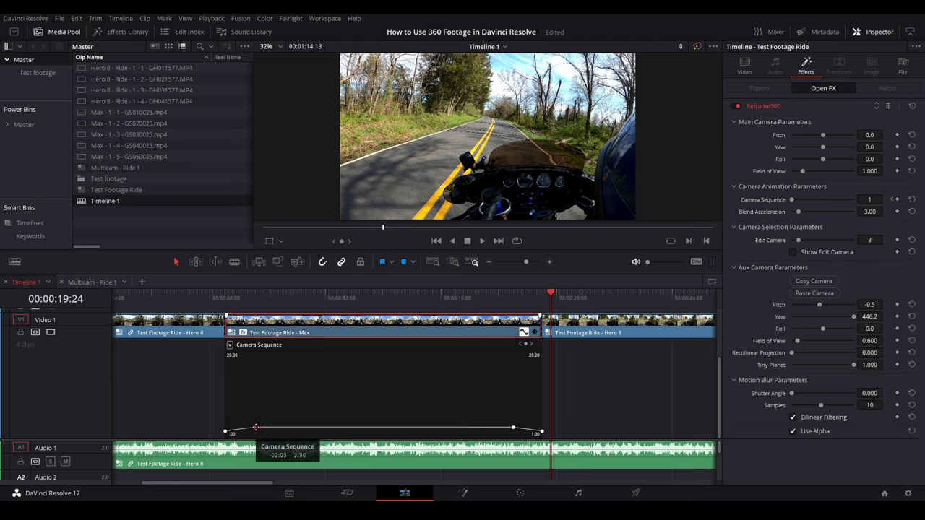
left_click_drag(256, 428, 290, 428)
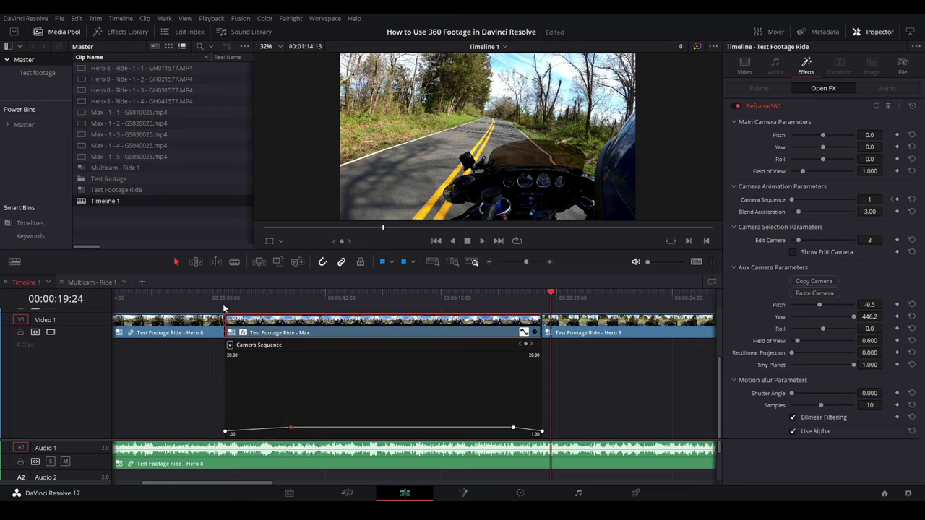
- Play the Max clip from its start to review the retimed switch, then save the project
left_click(221, 296)
key("space")
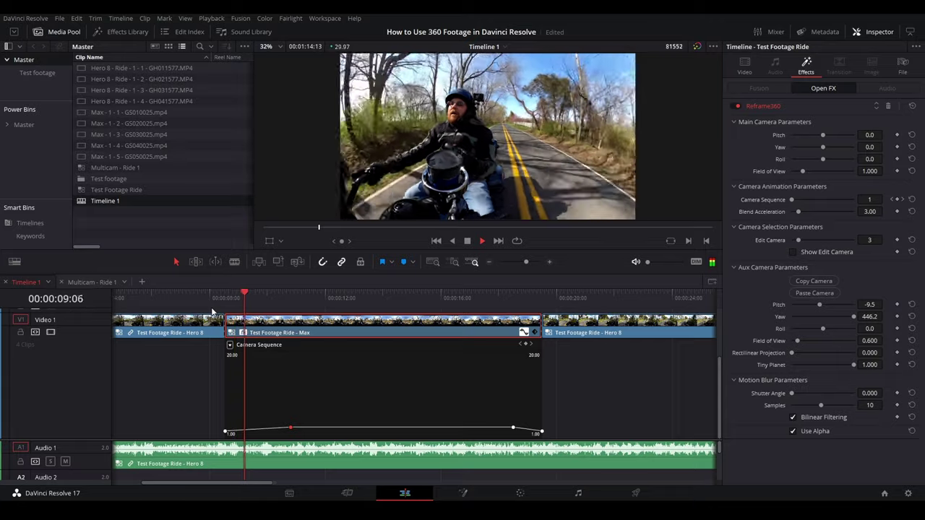
key("space")
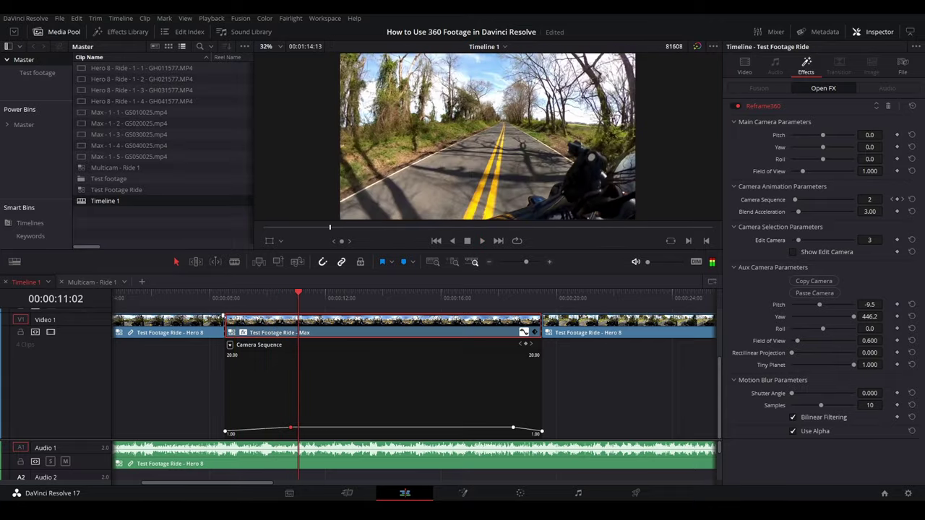
key("ctrl+s")
- Nudge the last raised Camera Sequence keyframe slightly earlier, shift the first one earlier, and replay from the start
left_click(513, 428)
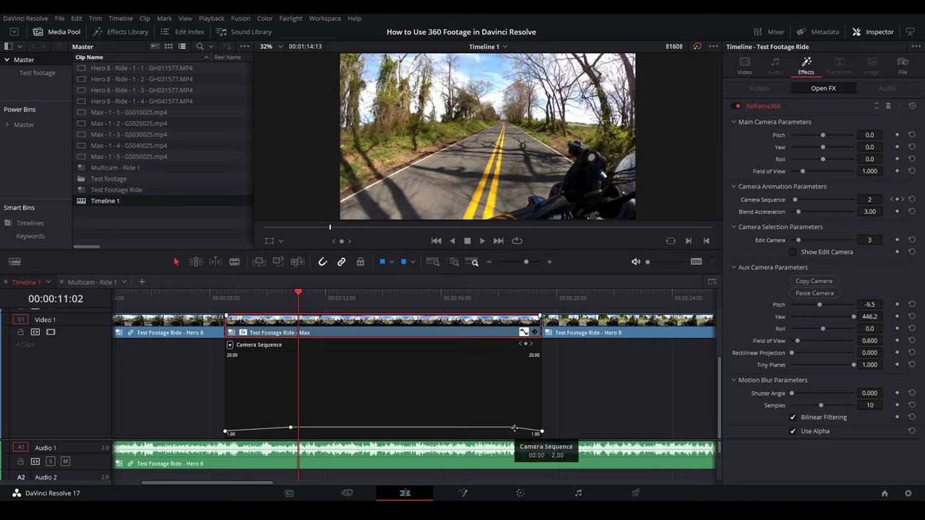
left_click_drag(513, 429, 511, 423)
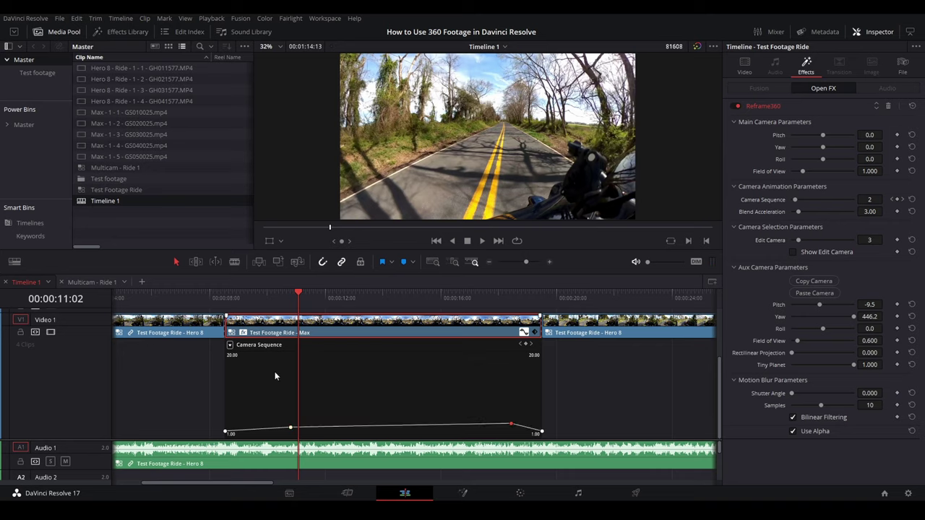
left_click_drag(290, 423, 260, 428)
left_click(225, 301)
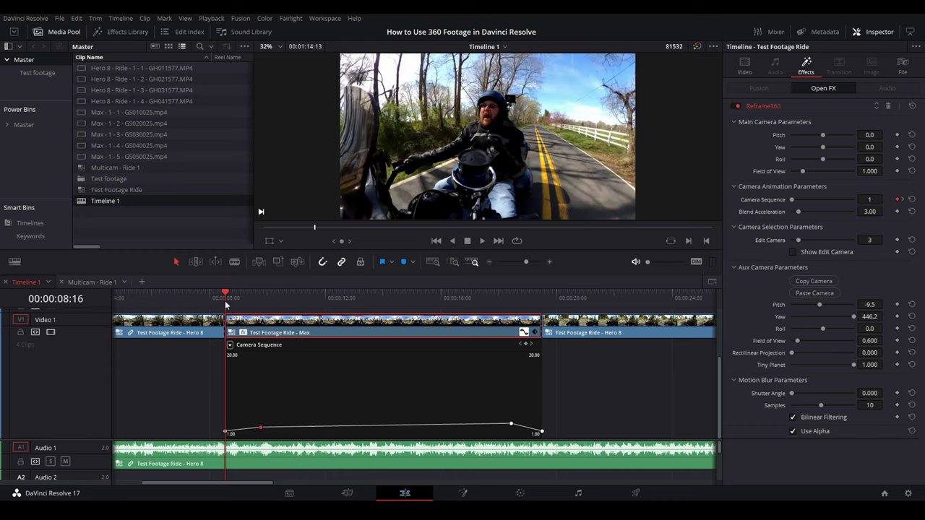
key("space")
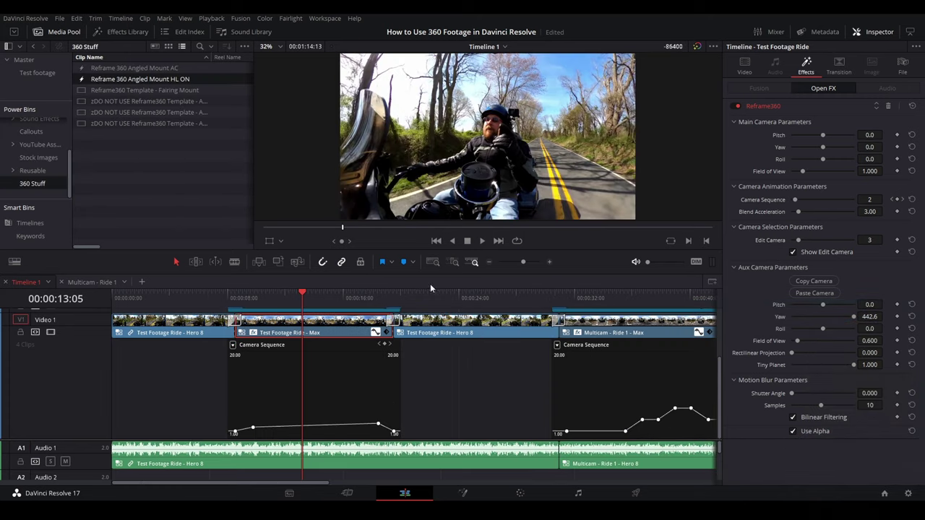
- Step through the existing Camera Sequence keyframes and park the playhead at 00:00:14:15
left_click(252, 425)
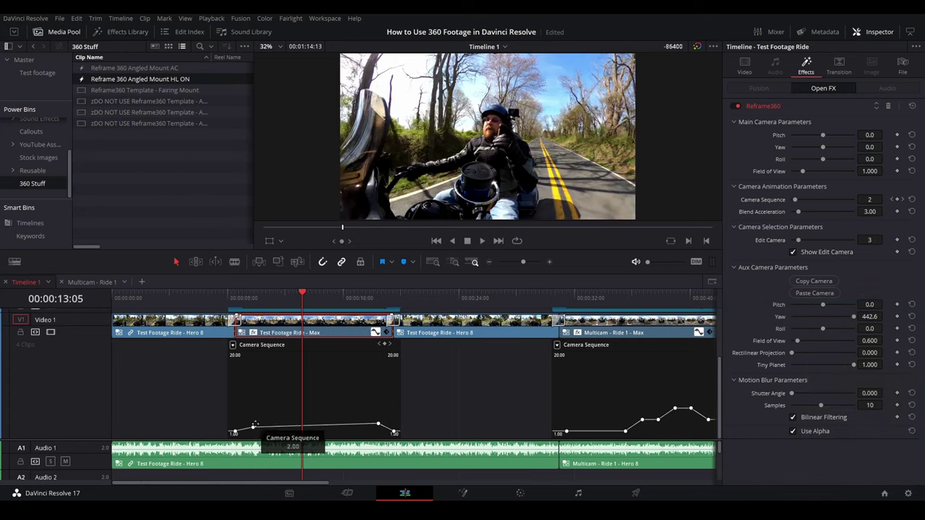
left_click(382, 345)
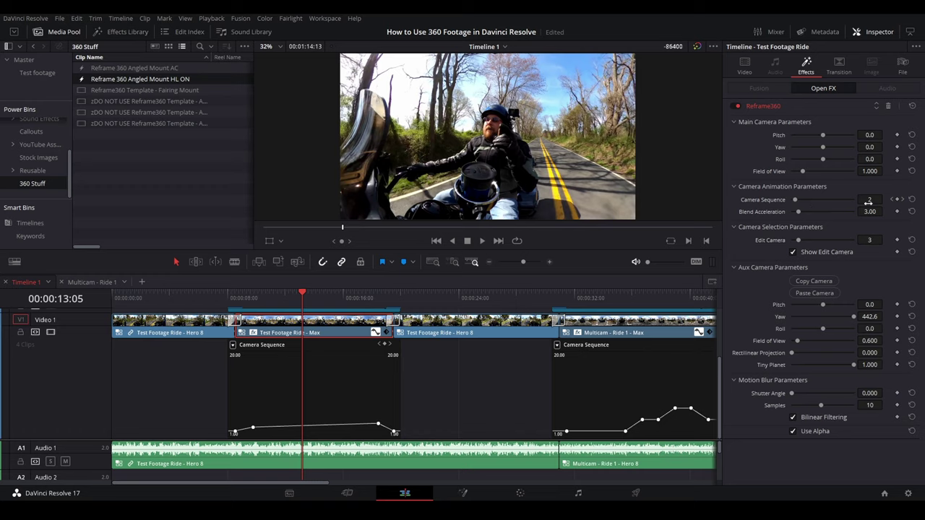
left_click(897, 202)
left_click(897, 202)
left_click(893, 200)
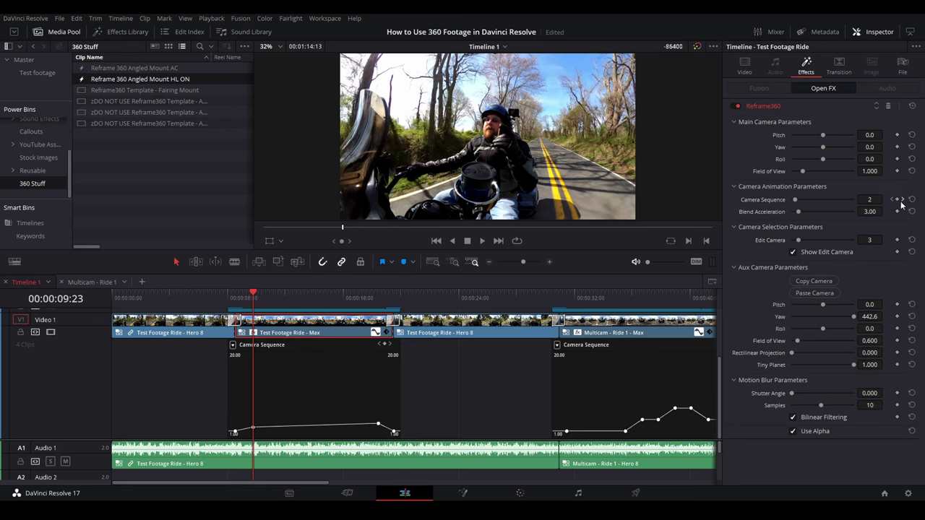
left_click(902, 200)
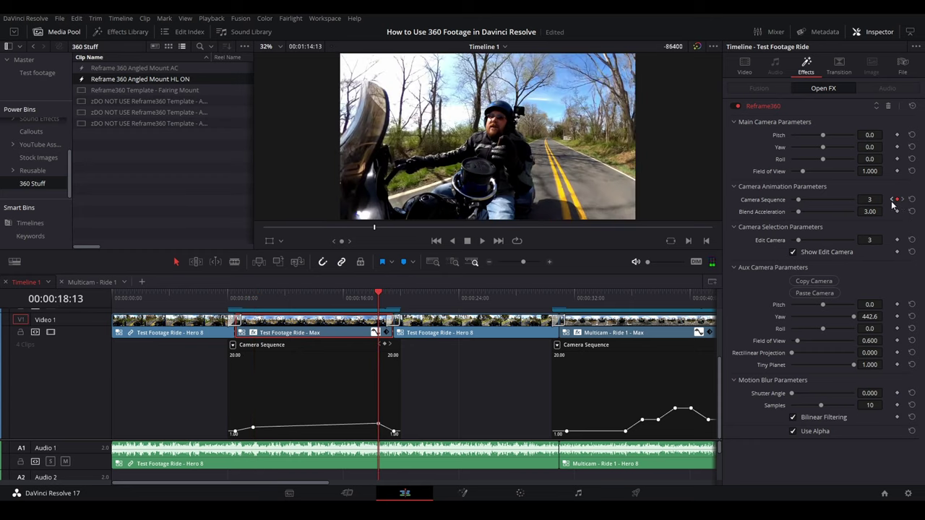
left_click(316, 296)
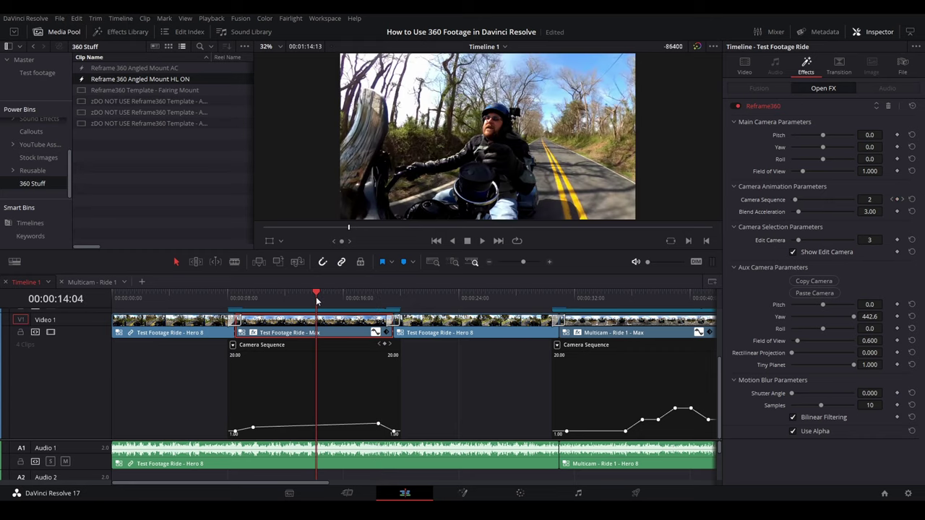
left_click(321, 295)
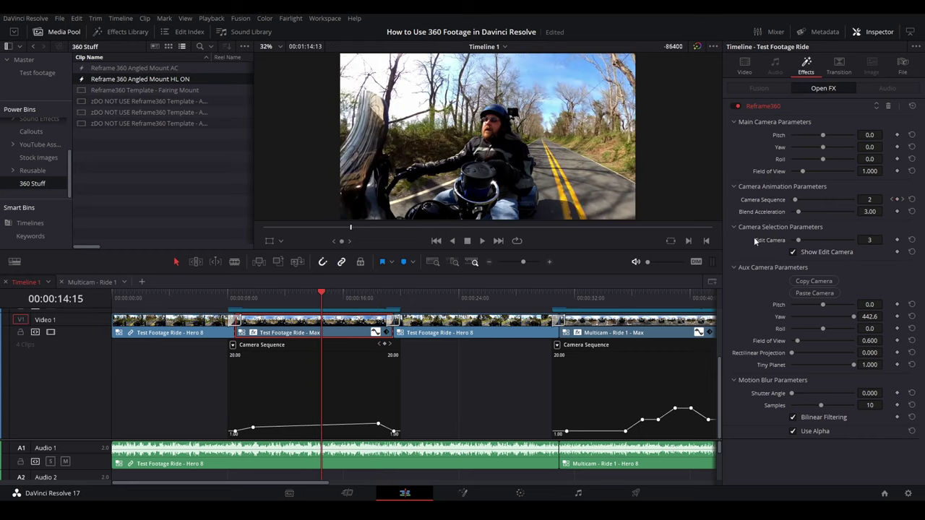
- Add a Camera Sequence keyframe at 14:15 with value 4 and confirm it reads 4.00
left_click(896, 199)
left_click_drag(873, 211, 874, 211)
key("Return")
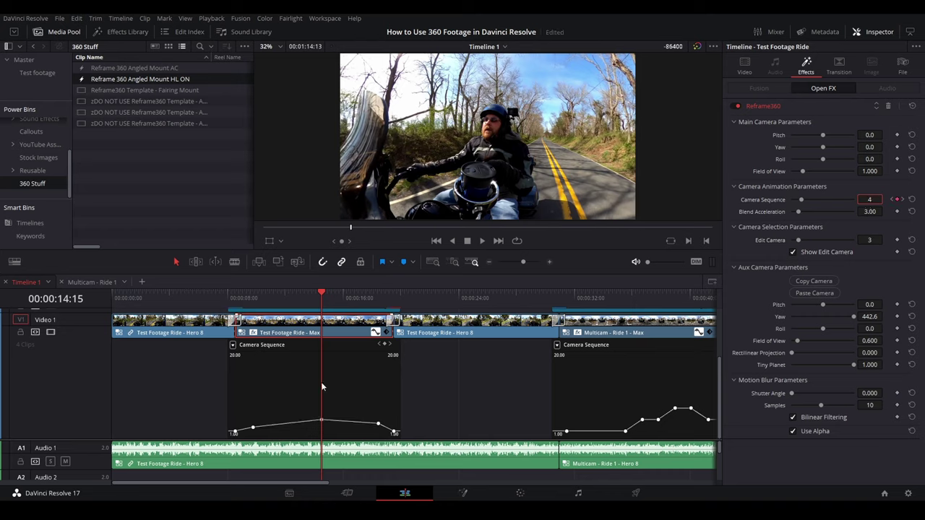
left_click(322, 419)
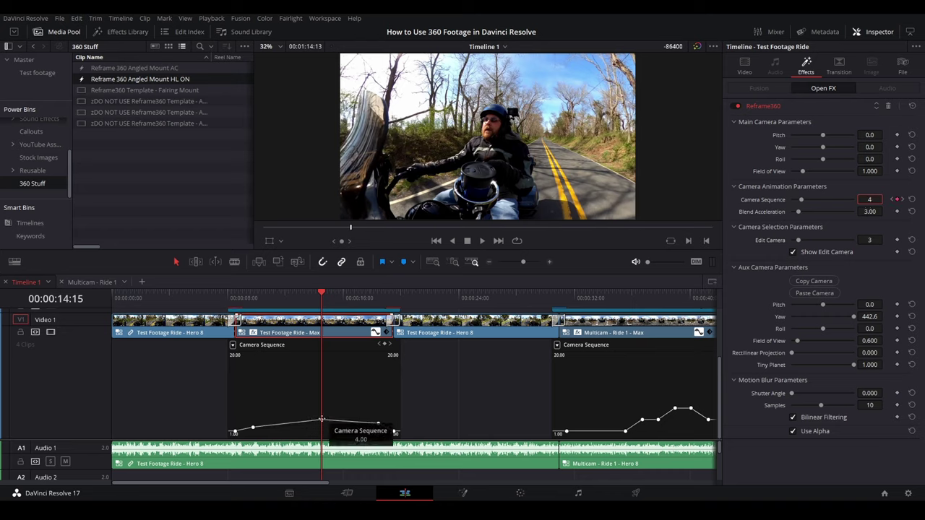
left_click(896, 203)
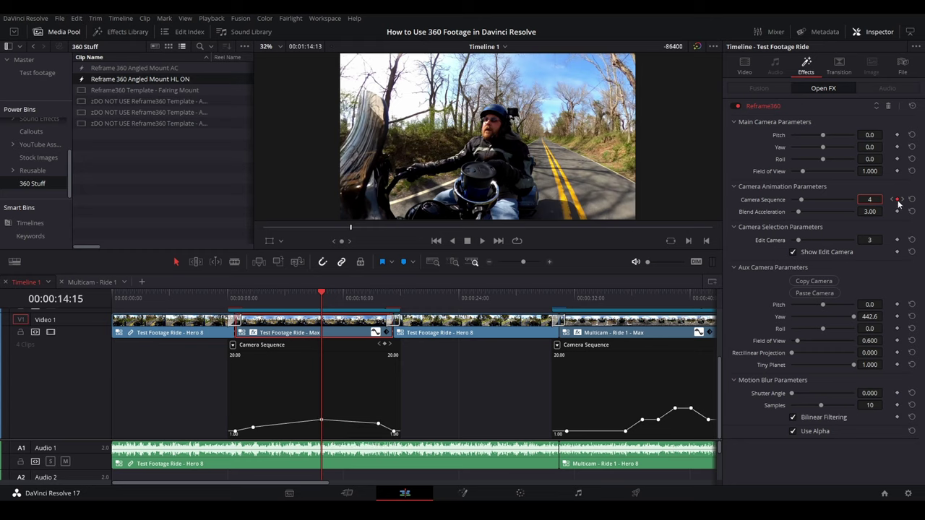
left_click(869, 240)
- Switch Edit Camera to 4 and drag its Aux Tiny Planet, Field of View and Pitch sliders into a tiny-planet view
type("4")
key("Return")
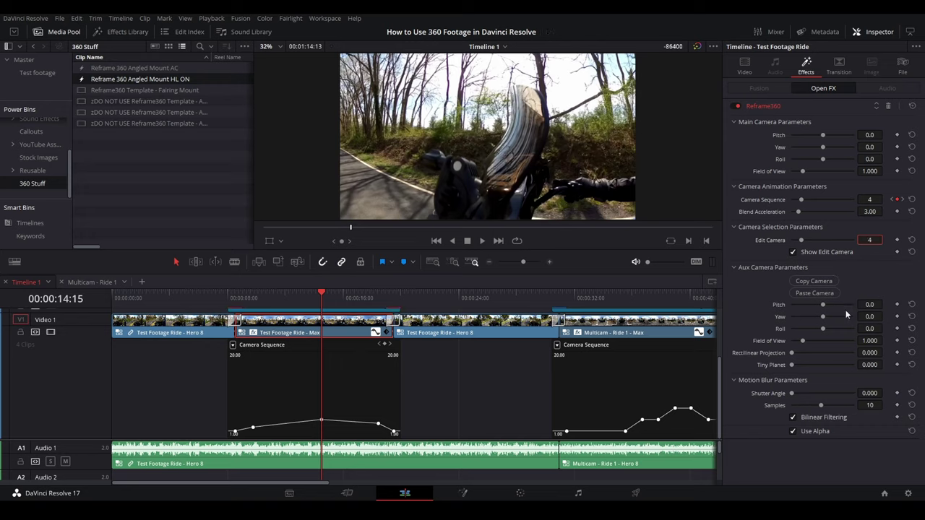
left_click(869, 365)
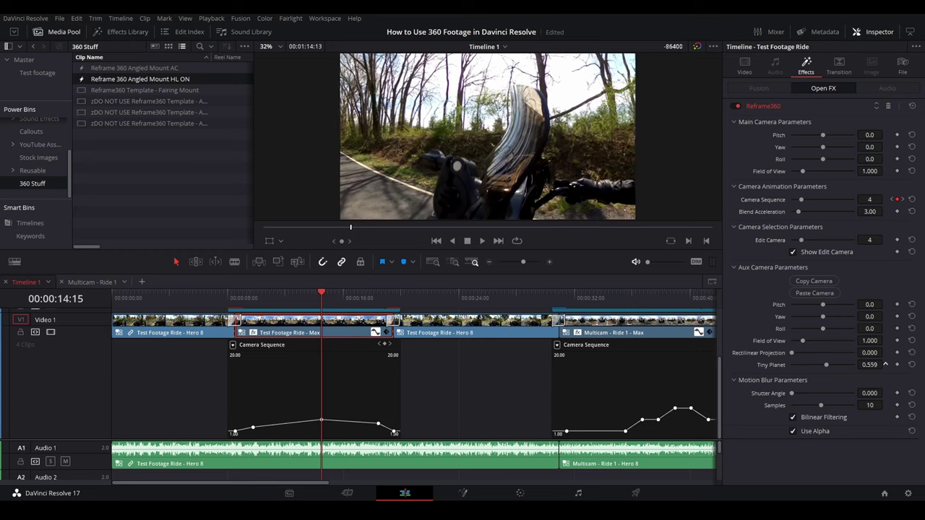
left_click_drag(885, 365, 900, 365)
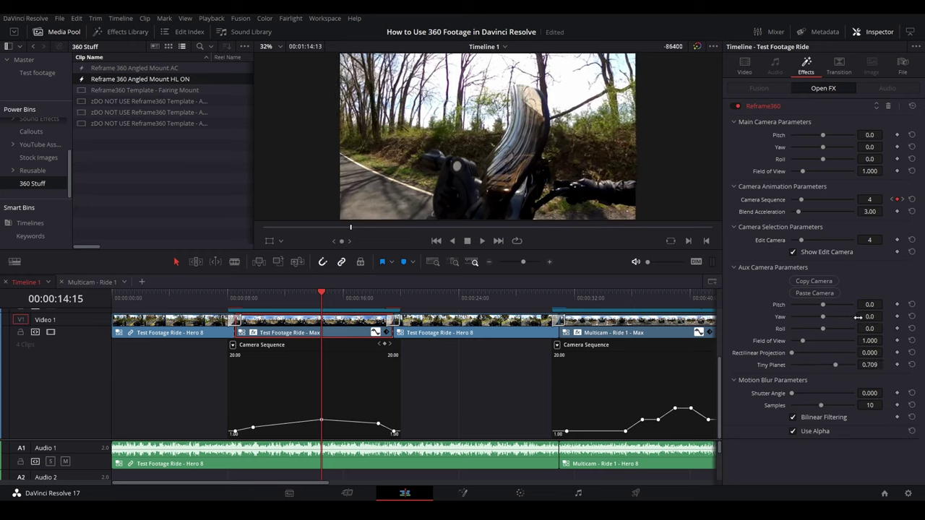
left_click_drag(896, 341, 889, 341)
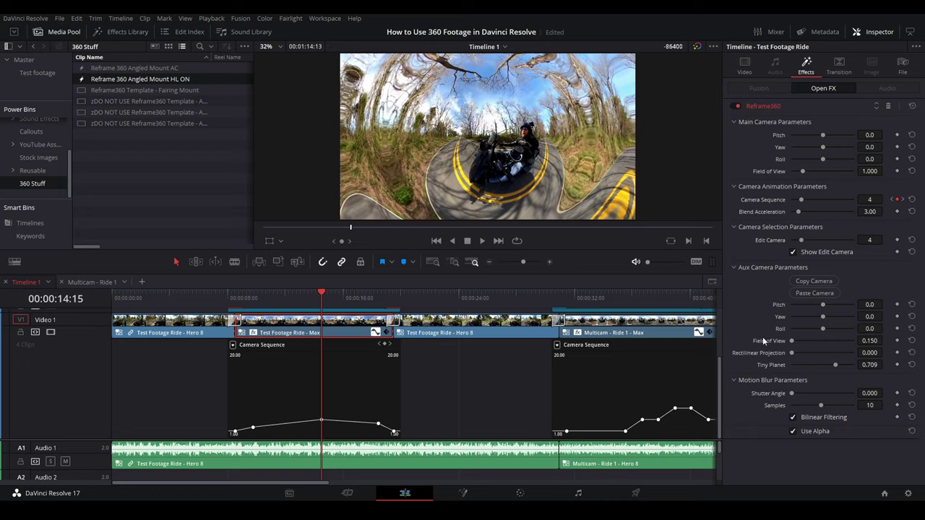
left_click_drag(791, 340, 908, 347)
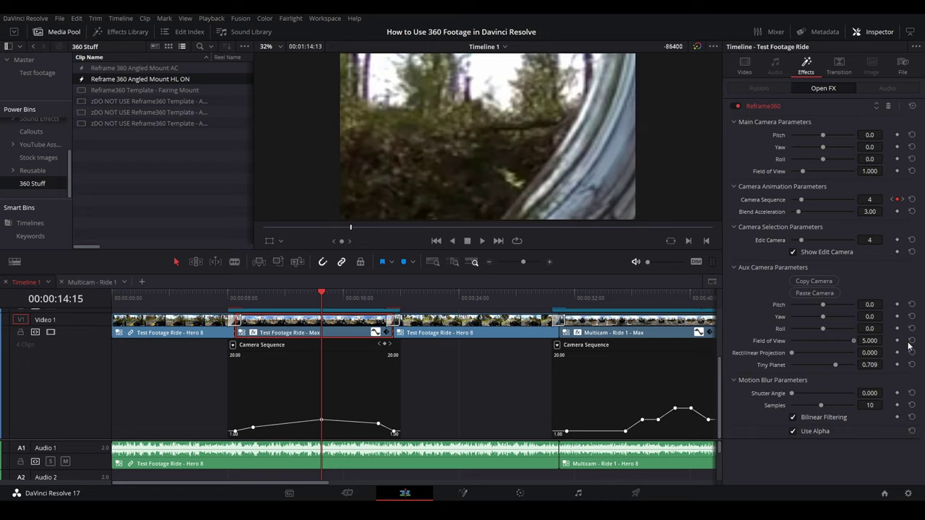
key("ctrl+z")
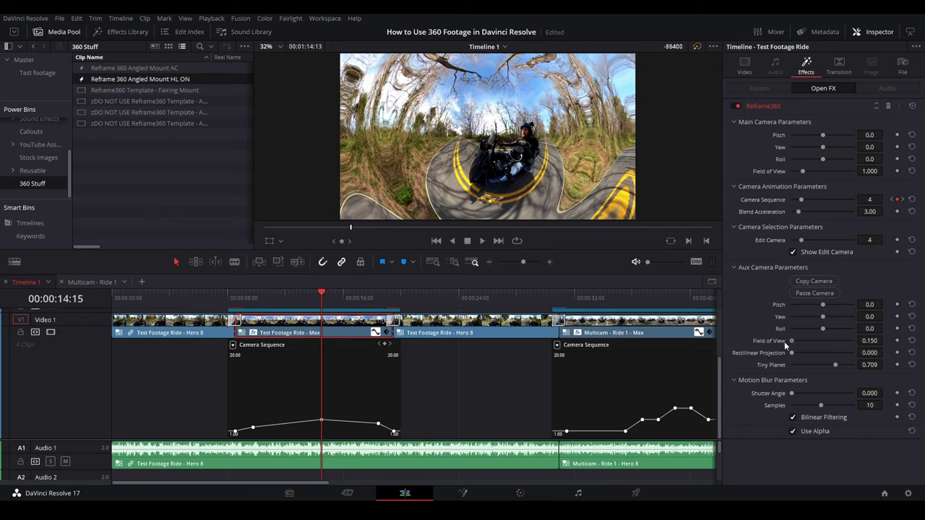
left_click_drag(794, 341, 853, 365)
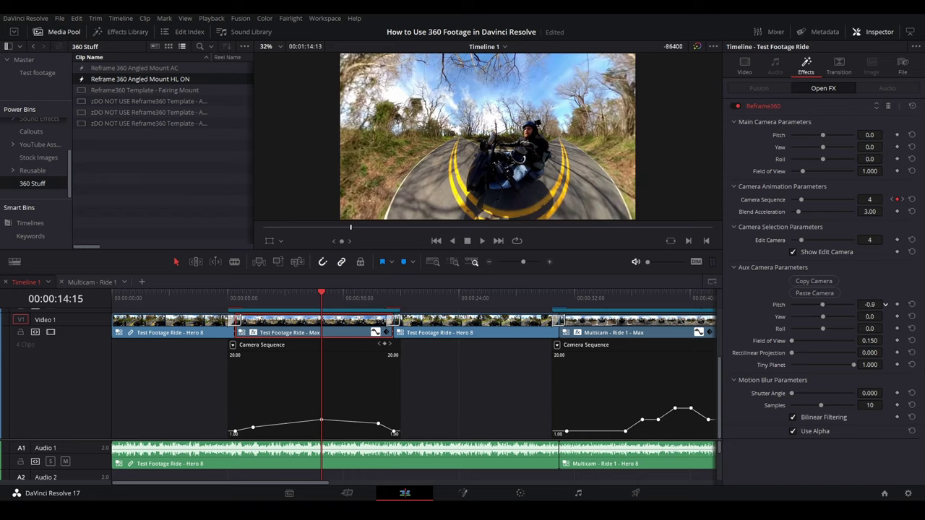
left_click_drag(869, 304, 885, 315)
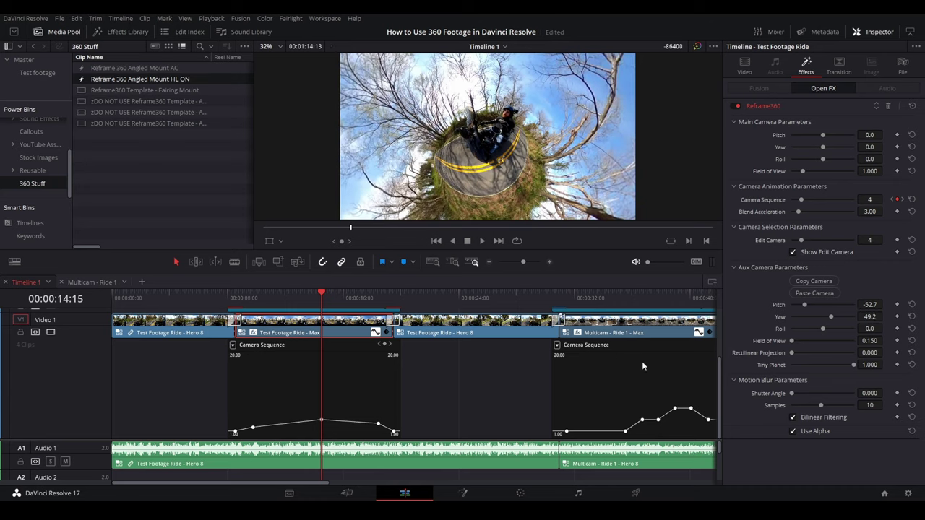
- Turn off Show Edit Camera and play the Max clip from its start, reviewing the switches around 12:21–16:21
left_click(793, 253)
left_click(795, 253)
left_click(228, 298)
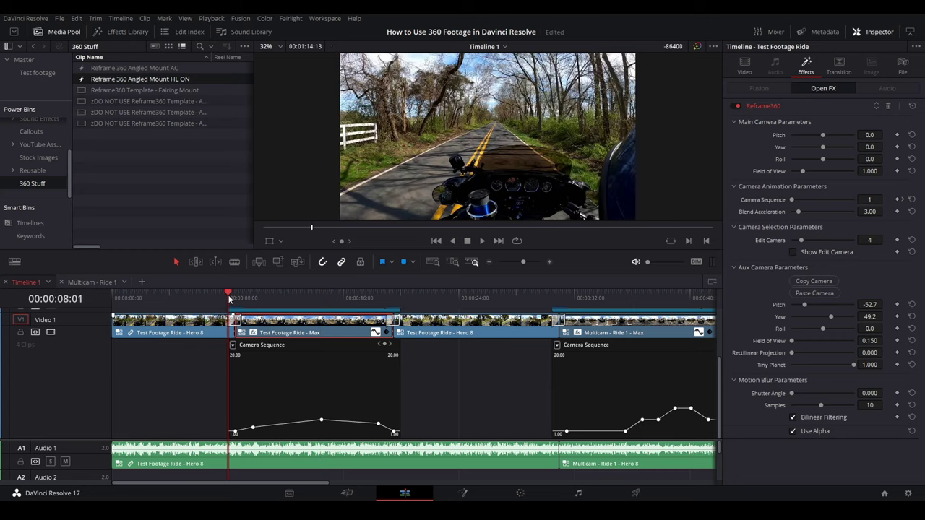
key("space")
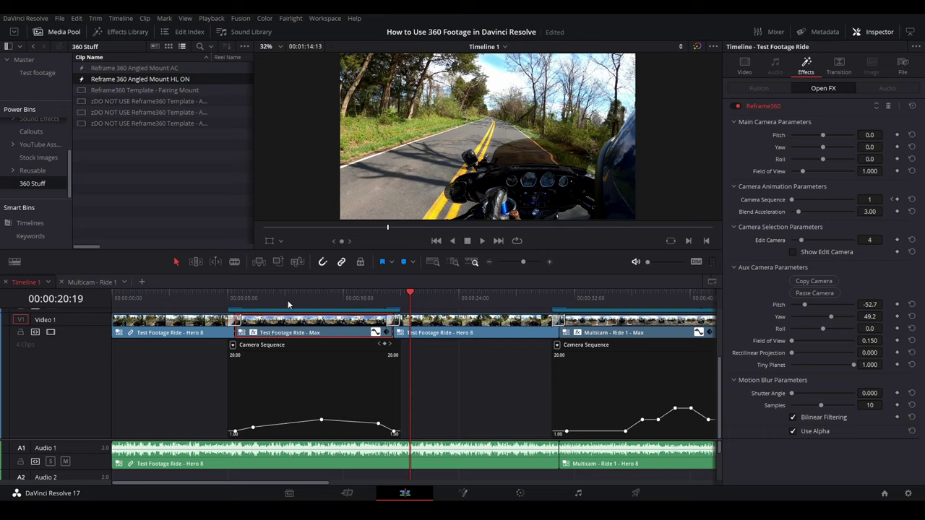
left_click(295, 302)
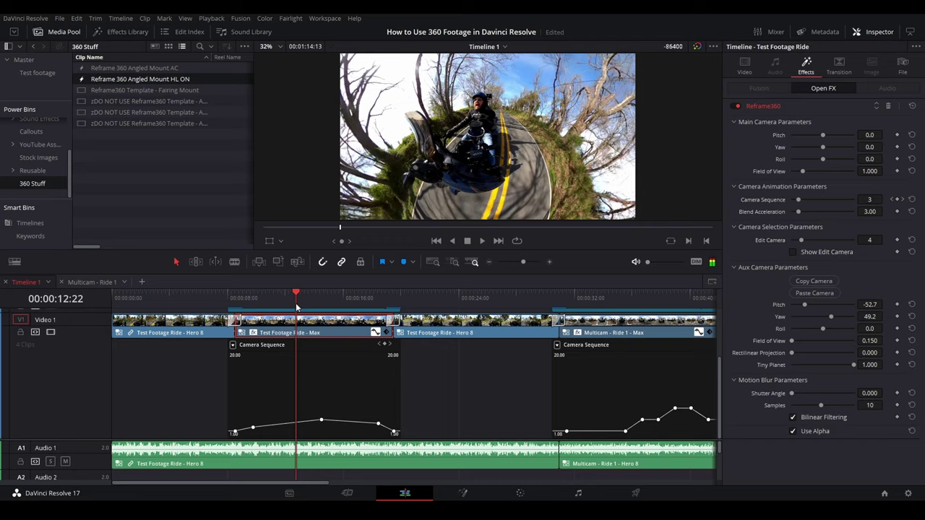
left_click(352, 302)
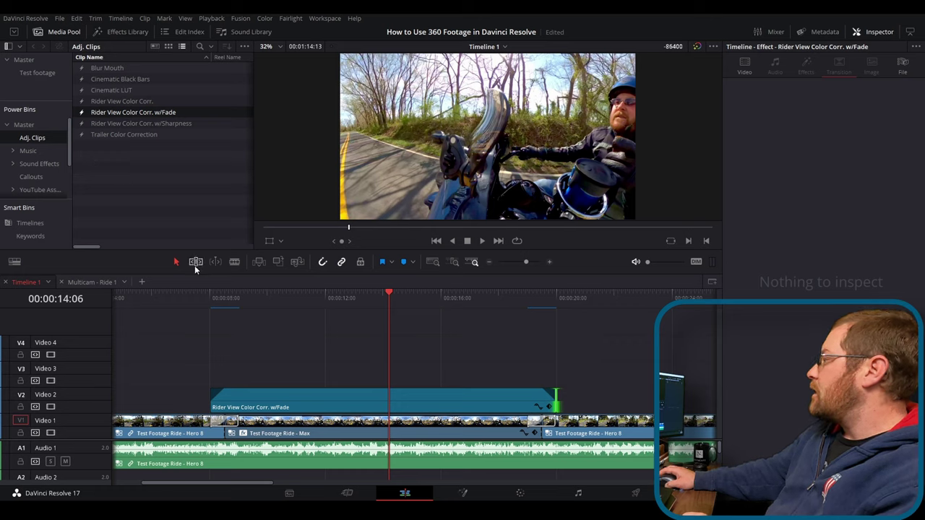
- Place an Adjustment Clip from the Effects library onto Video 3 above the Max clip
left_click(128, 31)
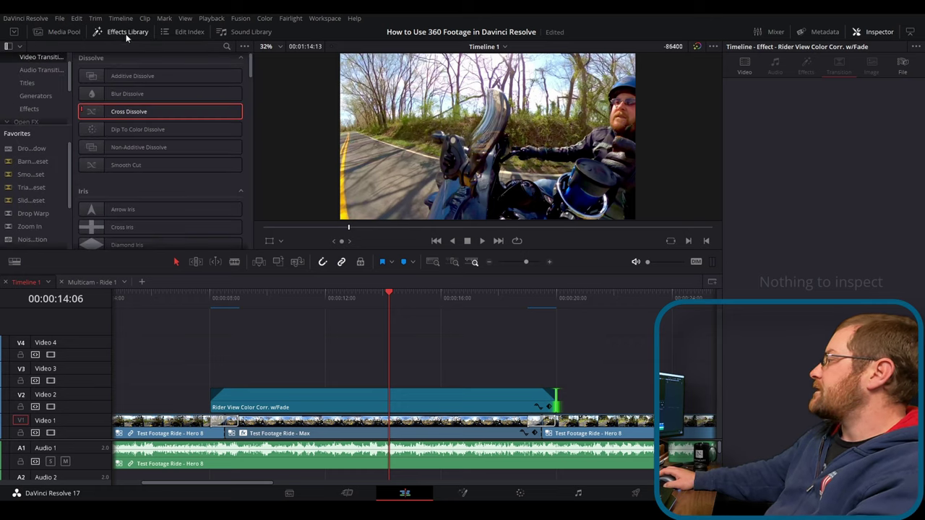
left_click(29, 109)
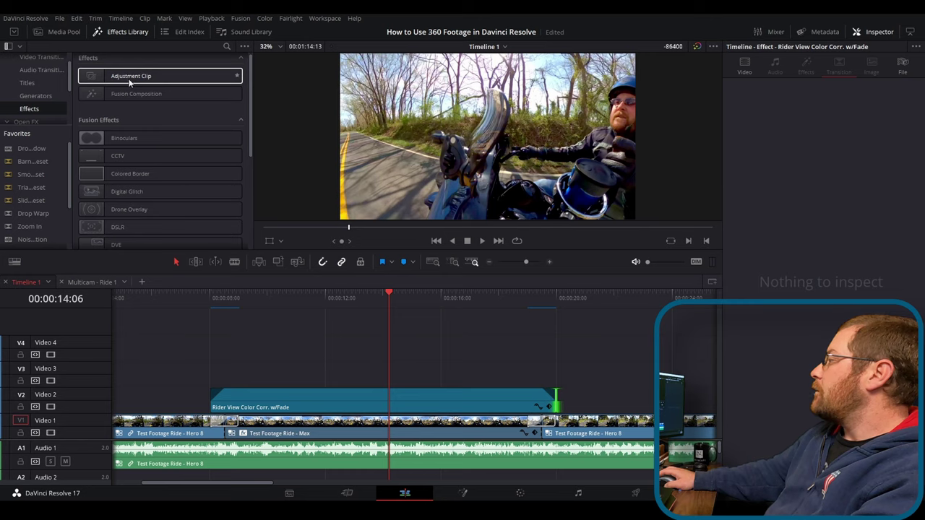
left_click_drag(130, 81, 316, 374)
left_click(347, 375)
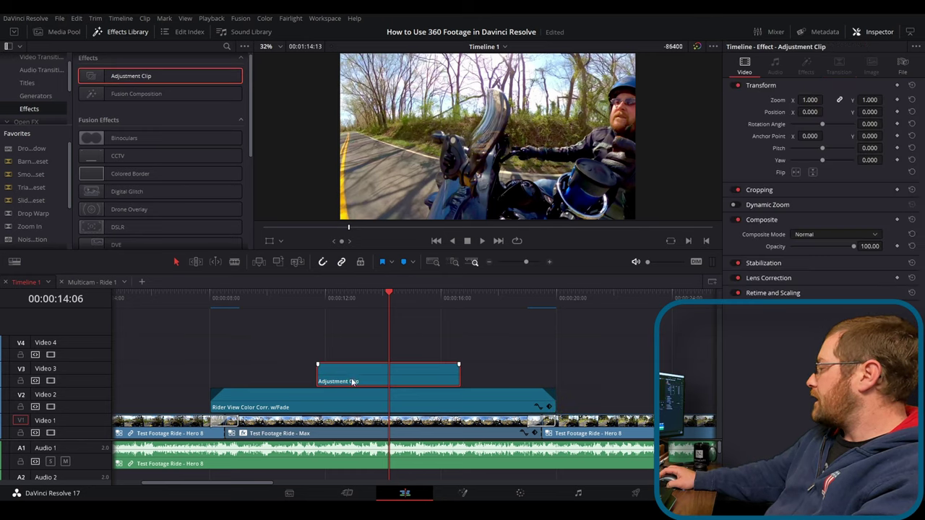
- Rename the adjustment clip to '360 Adj Clip' in the Inspector's File tab
left_click(903, 65)
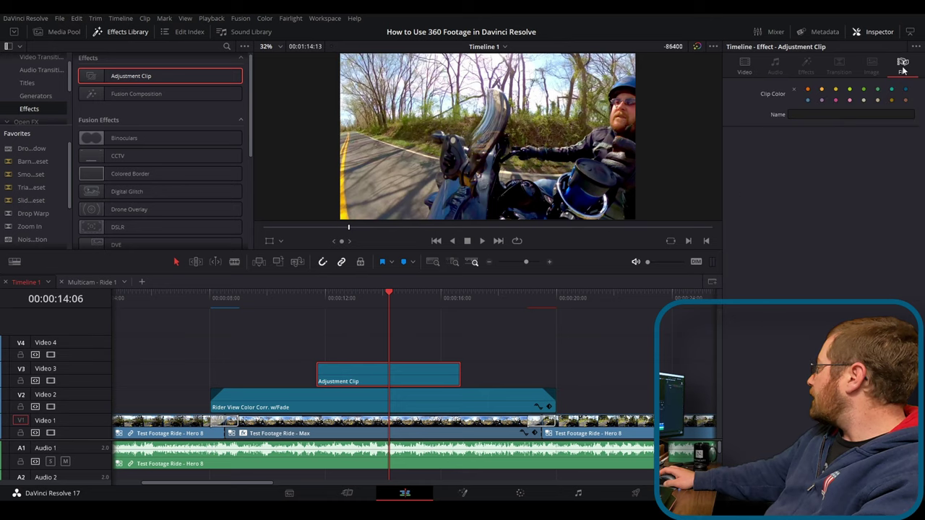
left_click(791, 114)
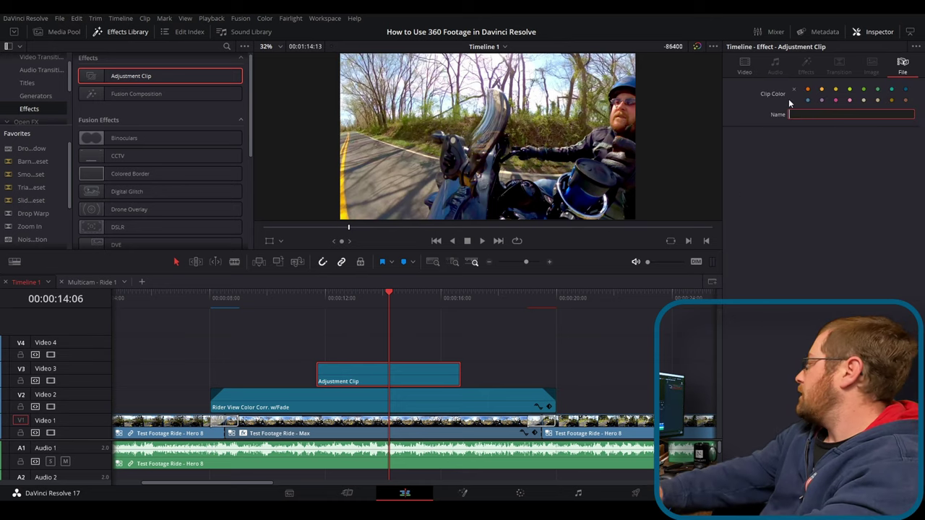
type("360 Adj Cl")
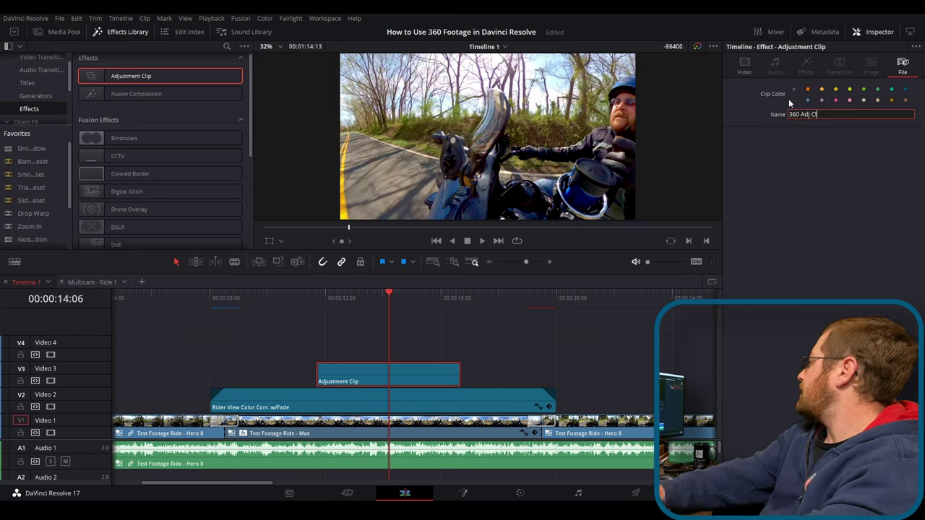
type("ip[")
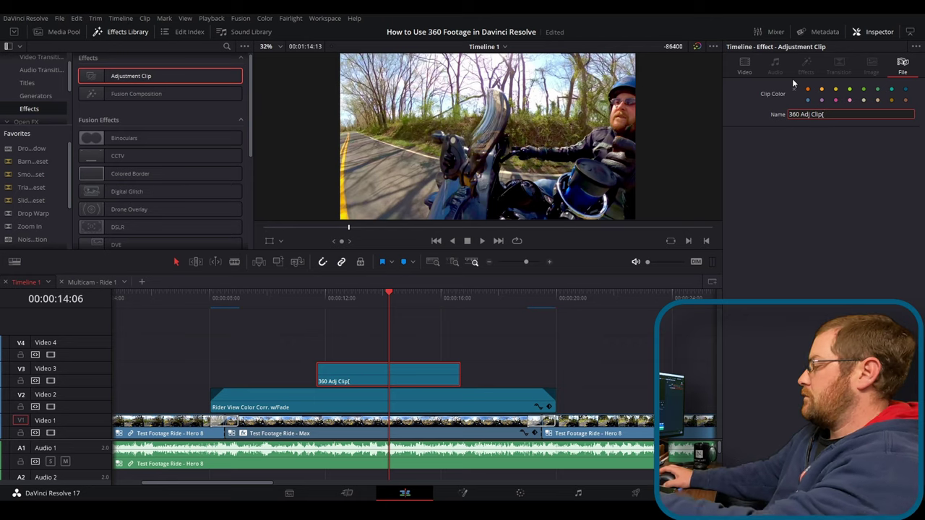
key("BackSpace")
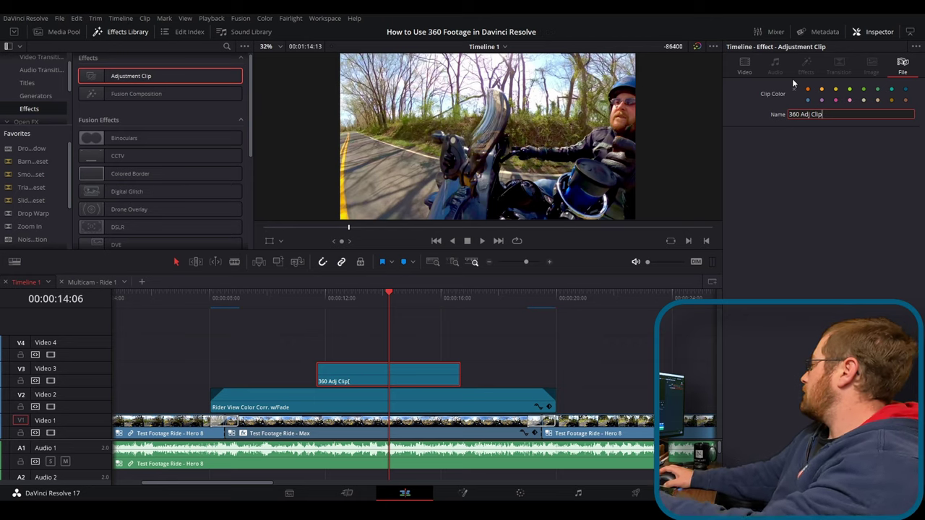
left_click(749, 65)
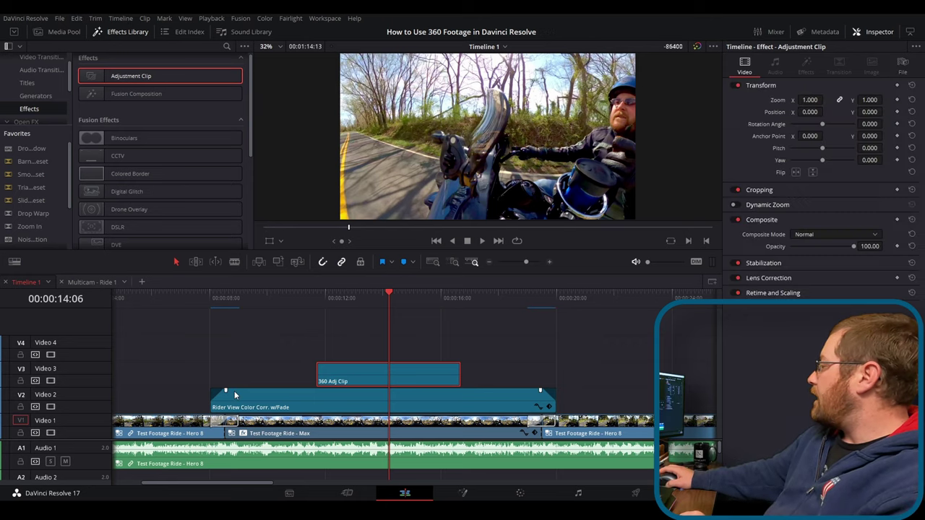
- Copy the Test Footage Ride - Max clip
left_click(297, 428)
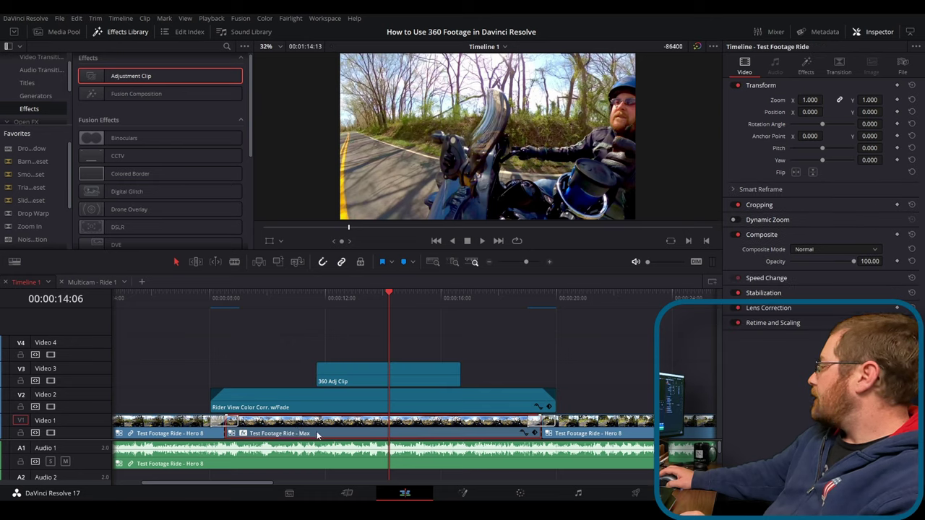
right_click(318, 435)
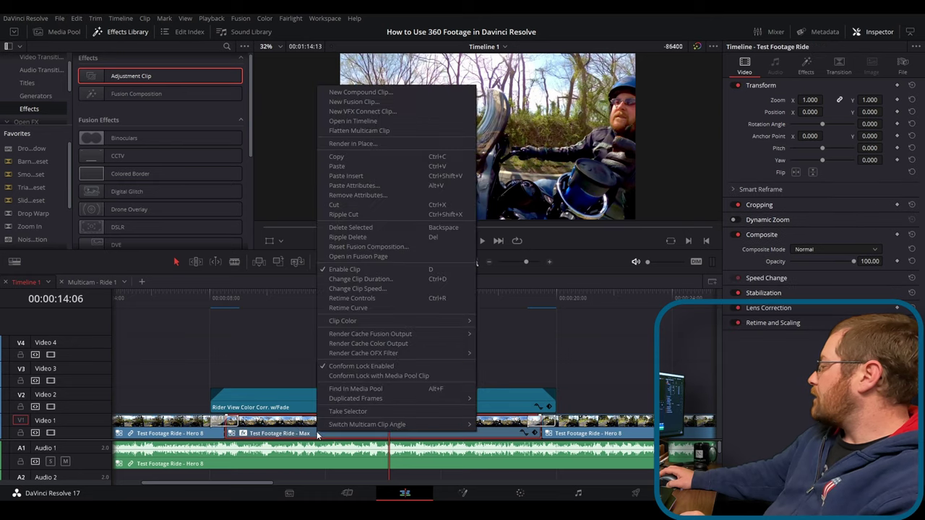
left_click(350, 154)
left_click(355, 370)
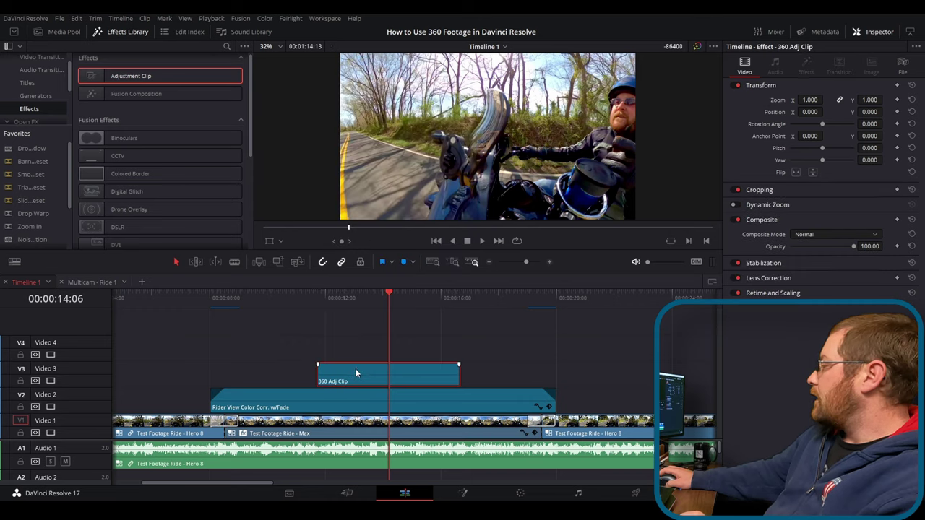
- Paste the Test Footage Ride - Max clip's attributes onto 360 Adj Clip and apply them
right_click(356, 373)
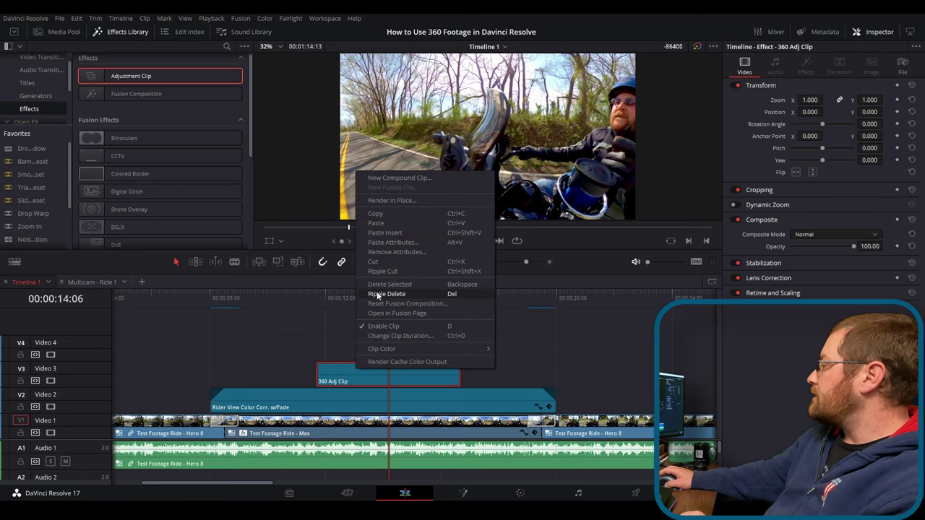
left_click(377, 244)
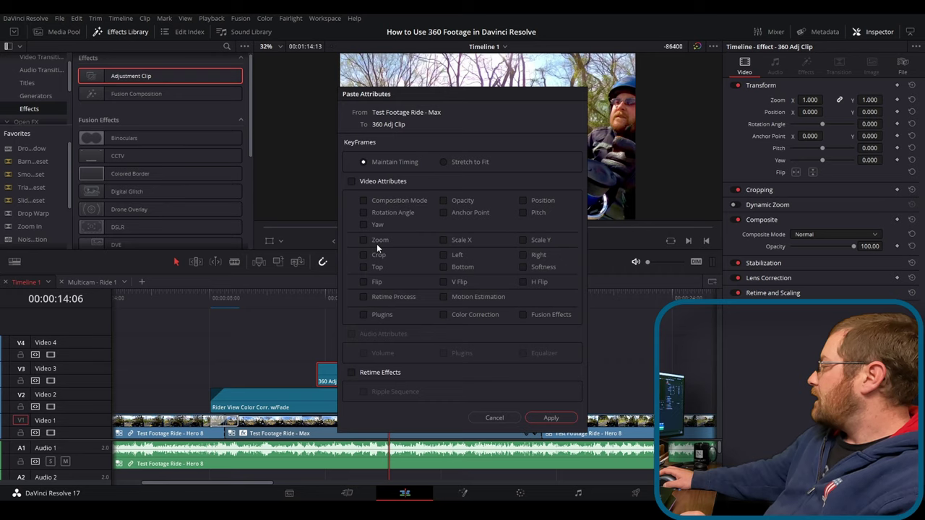
left_click(549, 418)
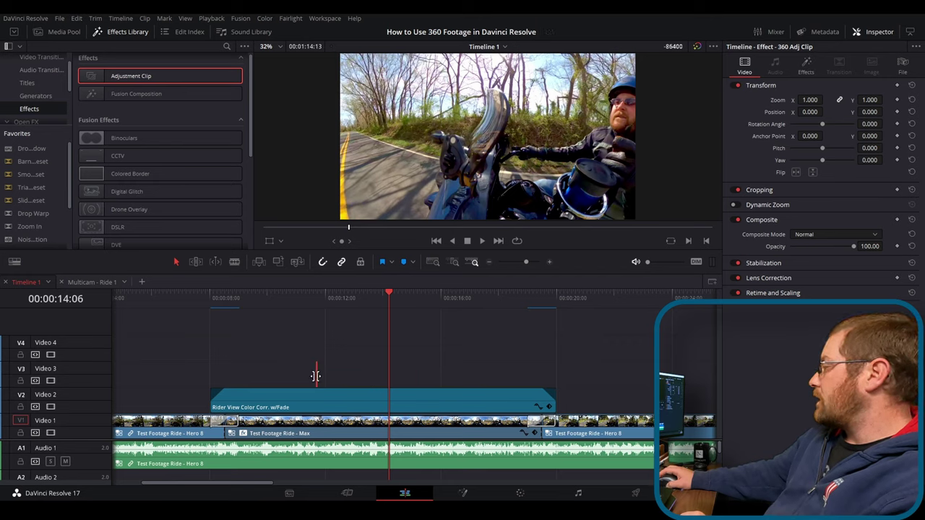
left_click(318, 297)
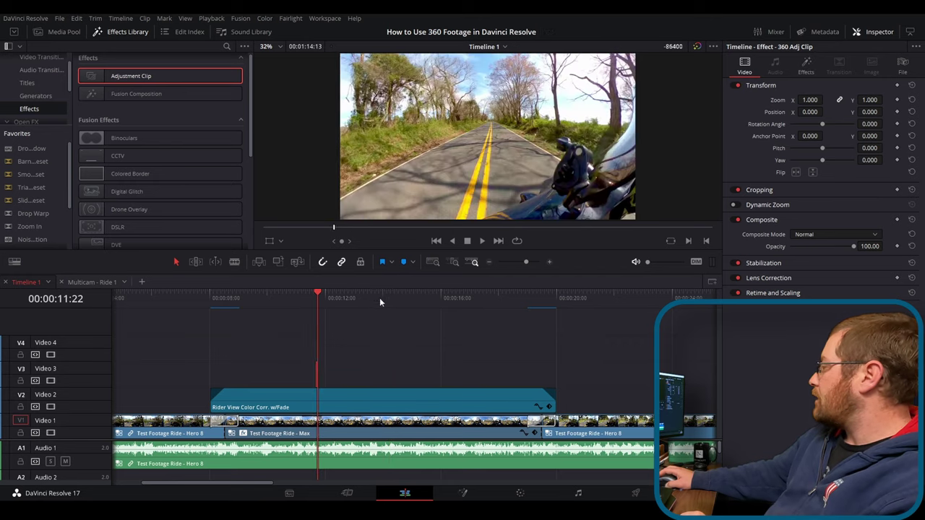
- Zoom into the timeline and drag the 360 Adj Clip's right edge out to lengthen it
left_click(550, 261)
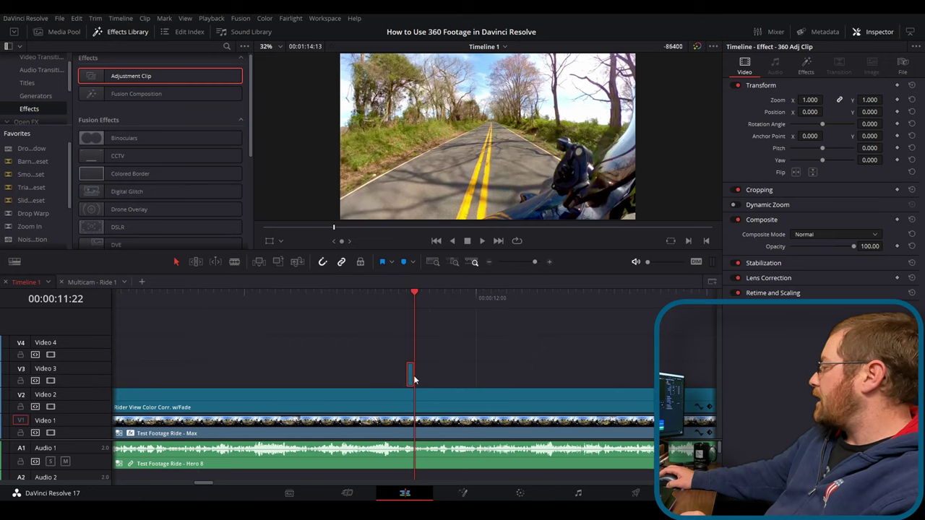
left_click(547, 261)
left_click(548, 262)
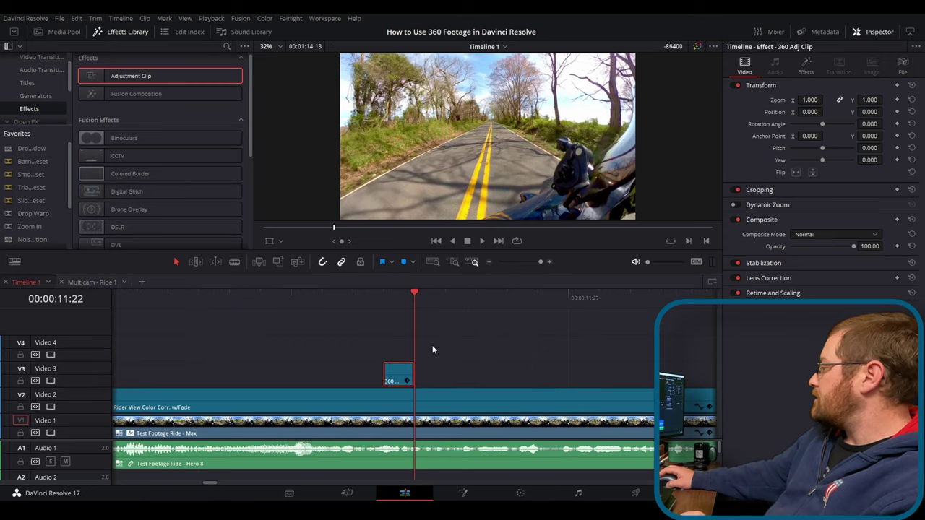
left_click_drag(413, 376, 690, 375)
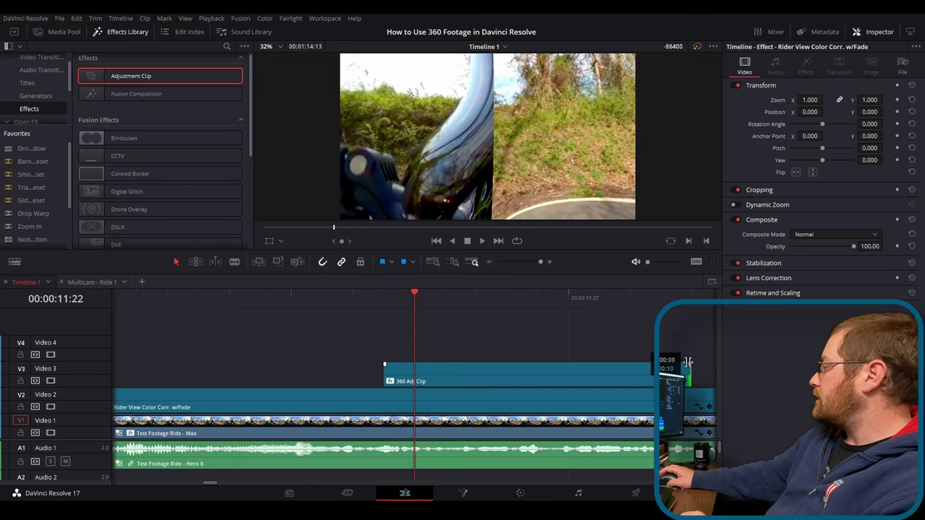
left_click(575, 375)
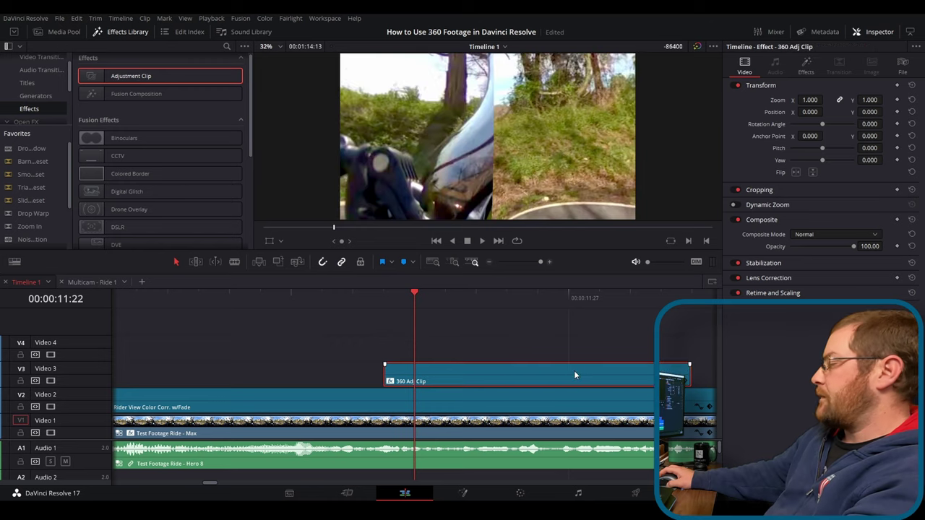
- Set the 360 Adj Clip's duration to 00:00:05:00 with Change Clip Duration, then zoom back out
key("ctrl+d")
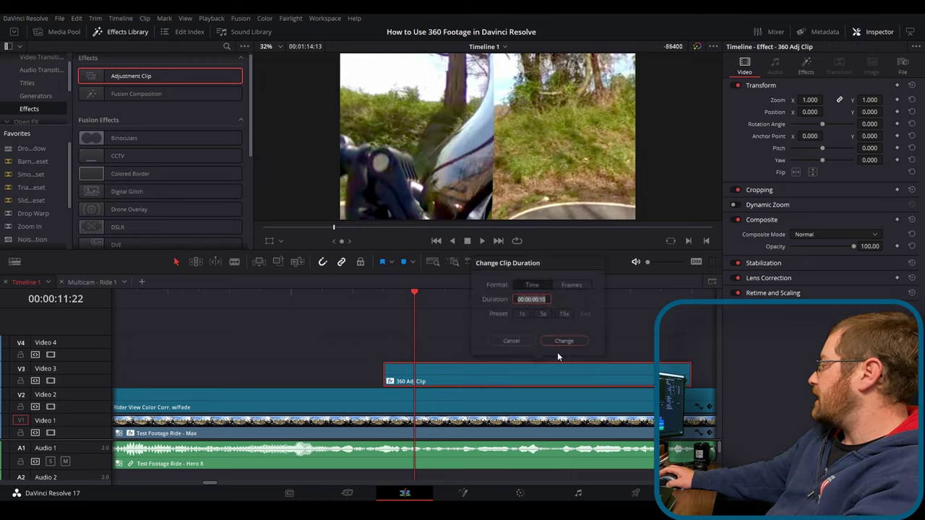
left_click(508, 341)
right_click(506, 369)
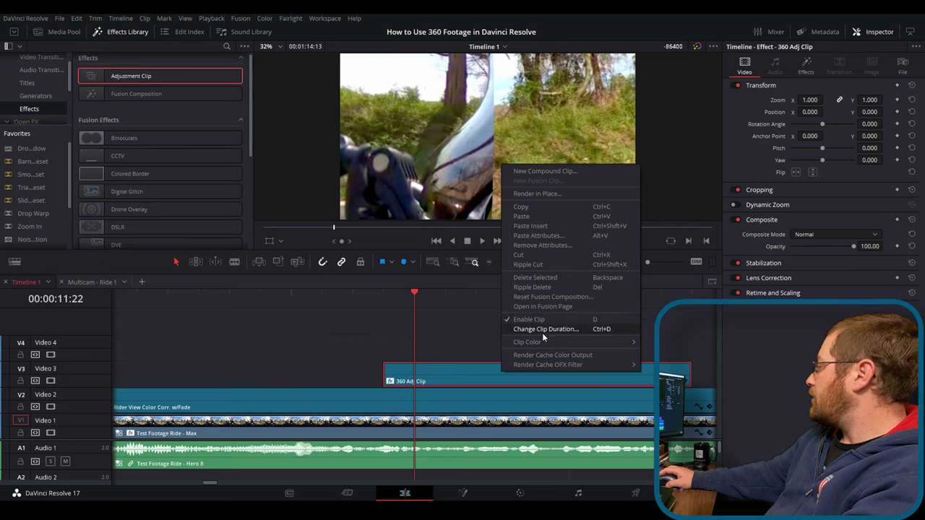
left_click(542, 331)
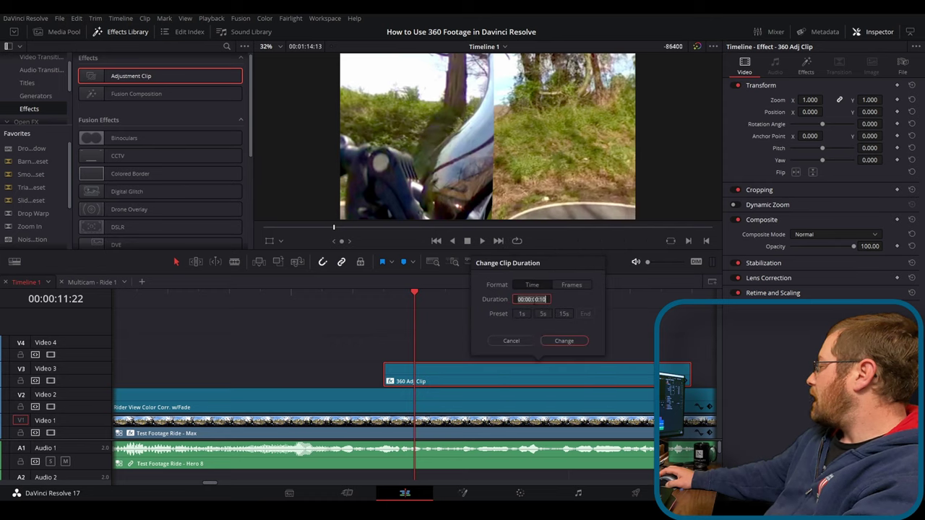
left_click(535, 299)
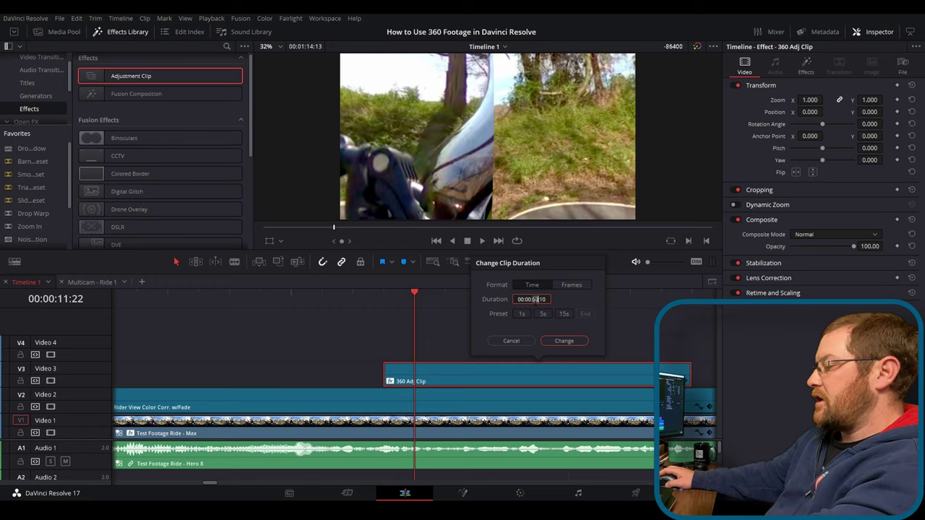
type("5")
key("BackSpace")
type("0")
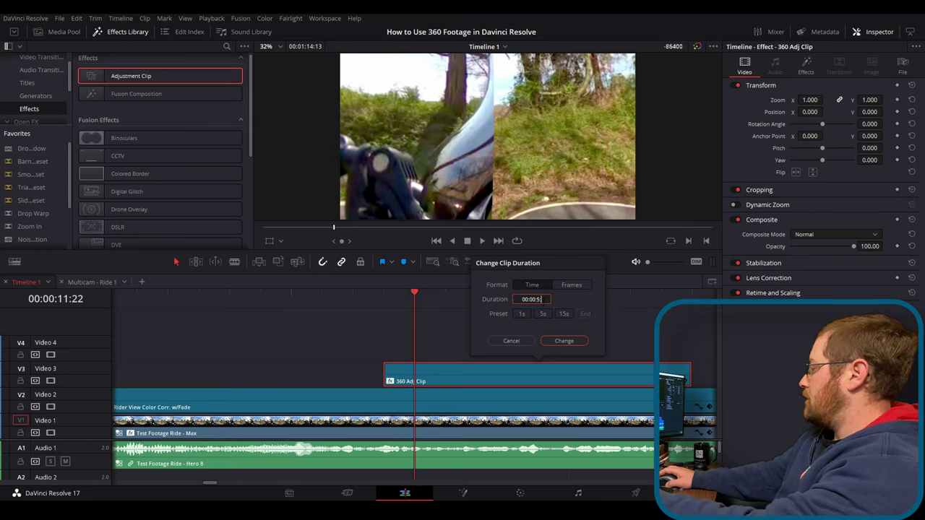
left_click(563, 340)
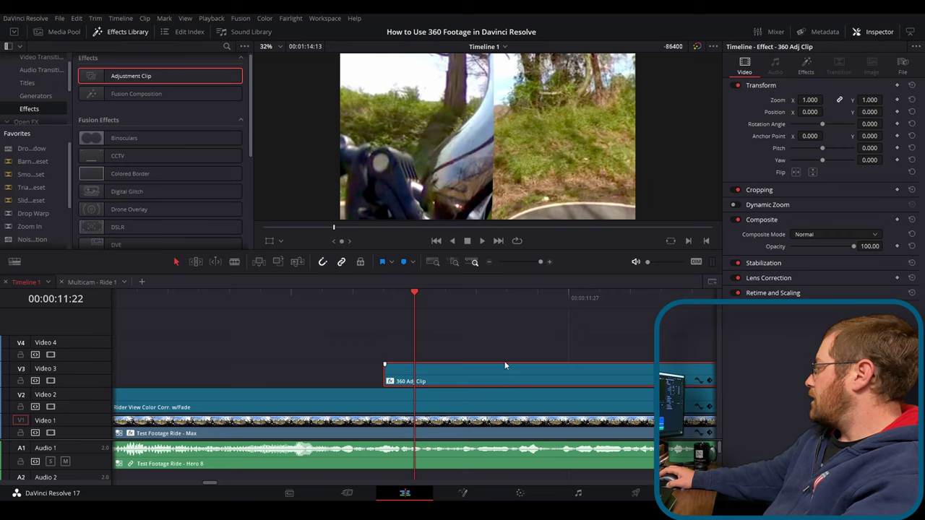
left_click(490, 261)
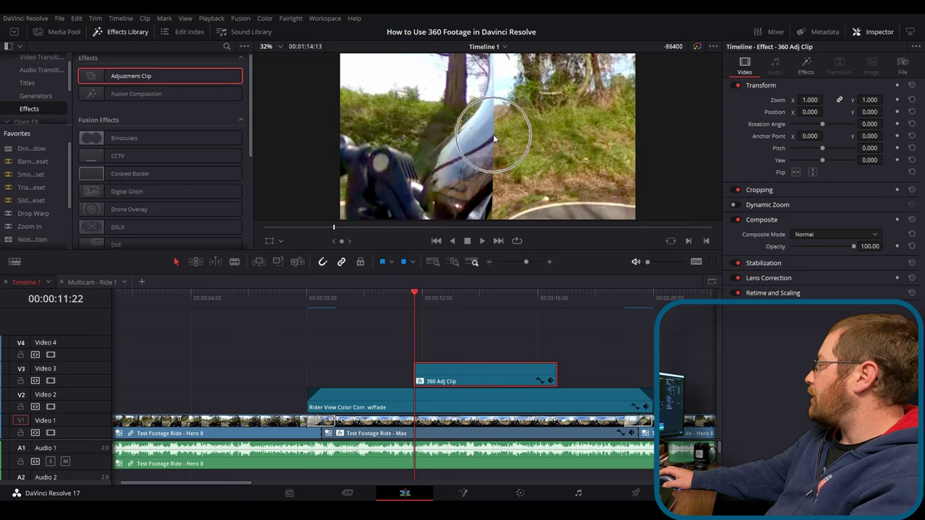
left_click(393, 294)
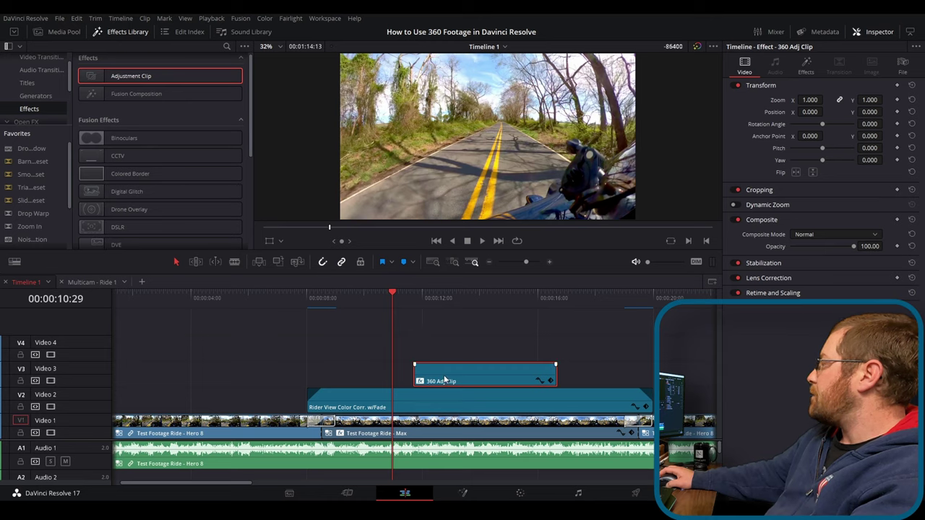
left_click(453, 294)
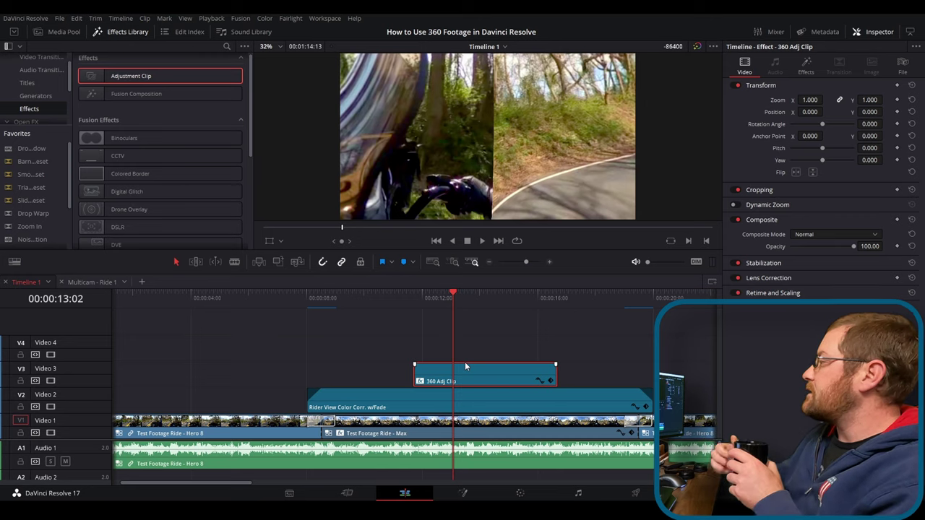
left_click(56, 33)
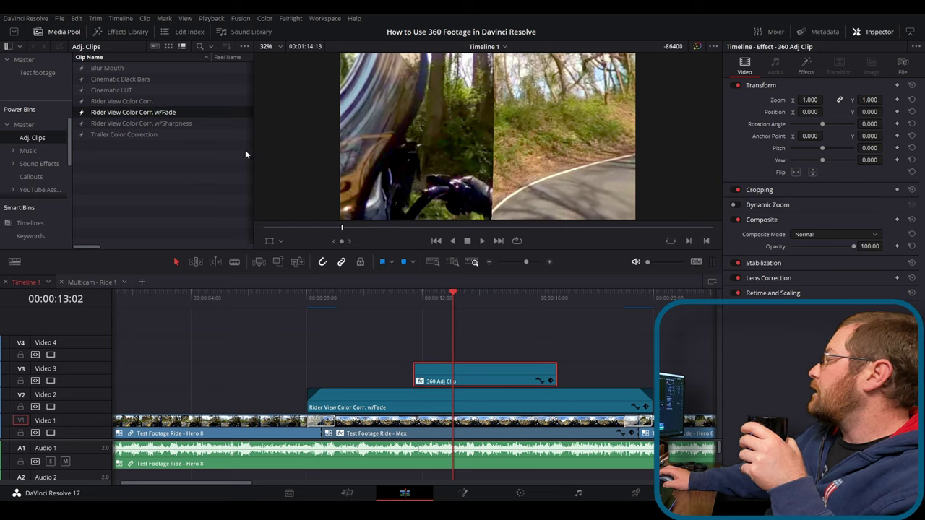
- Drag 360 Adj Clip into the Adj. Clips bin, then place it on Video 3 at 00:00:39:01
left_click_drag(470, 376, 109, 176)
left_click(97, 66)
scroll(487, 347, "right", 6)
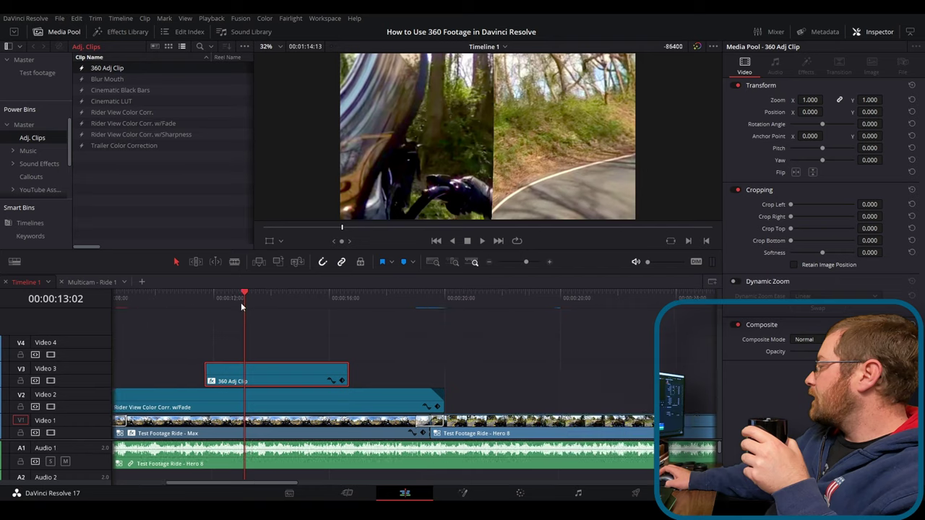
scroll(336, 349, "right", 6)
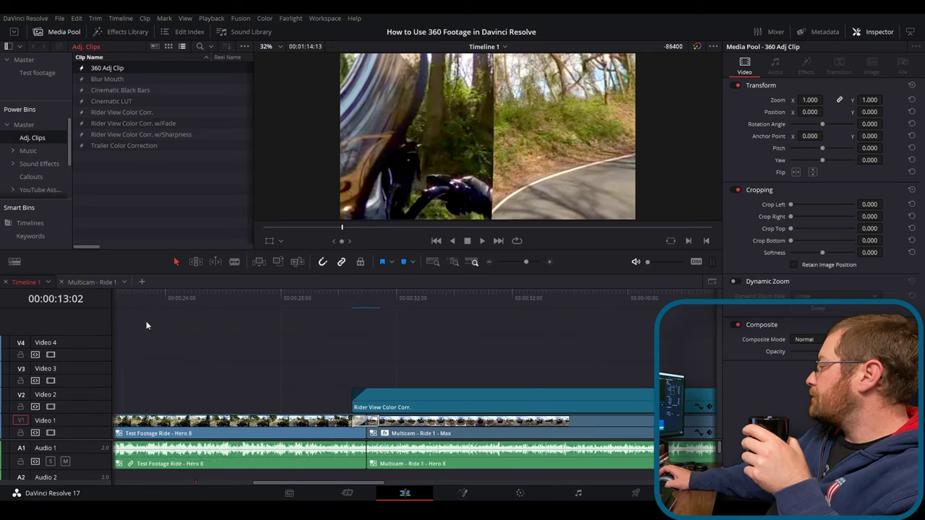
left_click(431, 297)
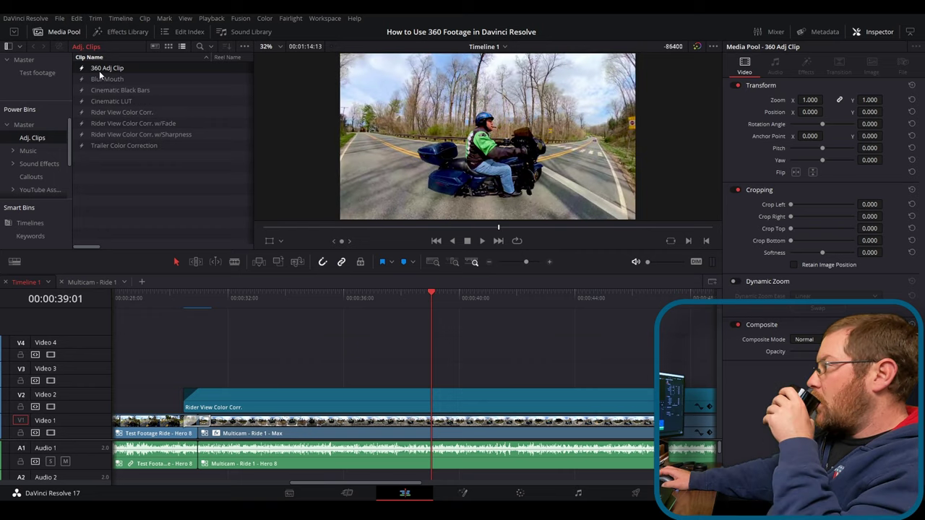
left_click_drag(99, 70, 393, 373)
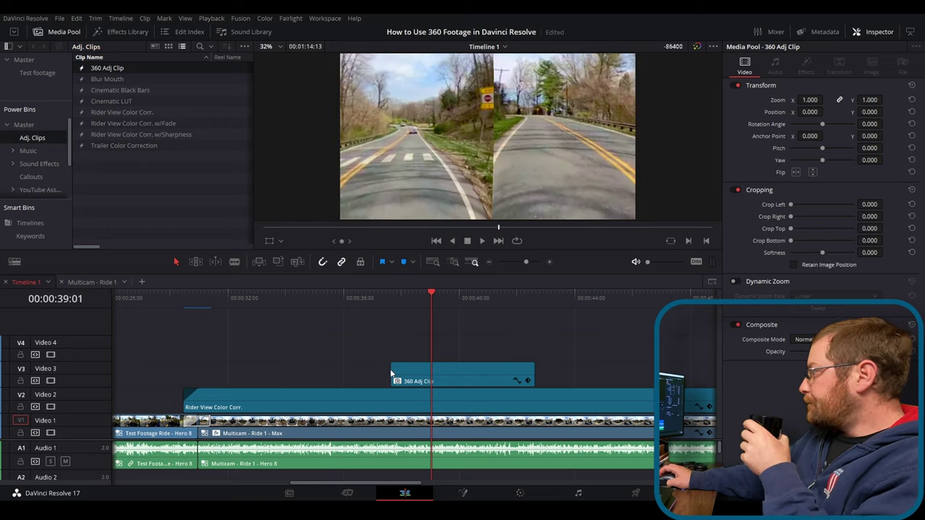
left_click(471, 378)
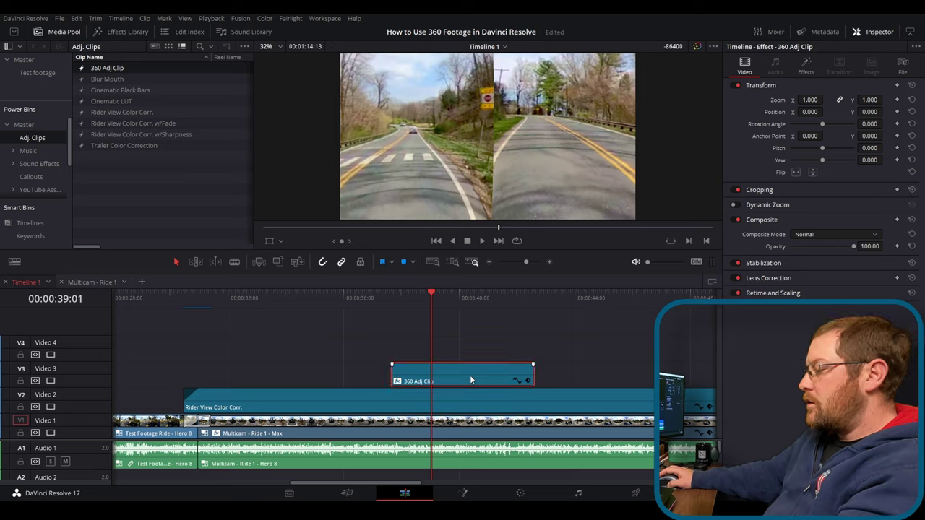
- Strip the existing attributes from the Multicam - Ride 1 - Max clip with Remove Attributes
left_click(333, 297)
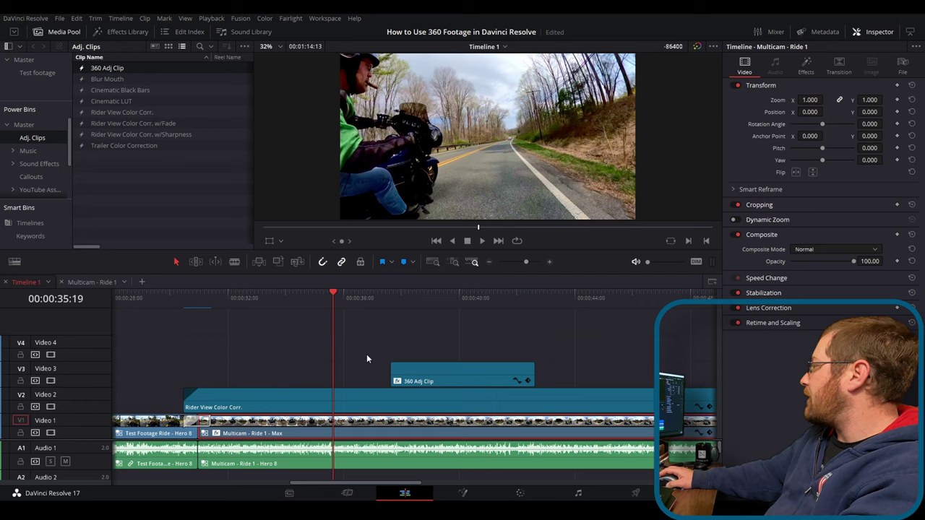
left_click(423, 301)
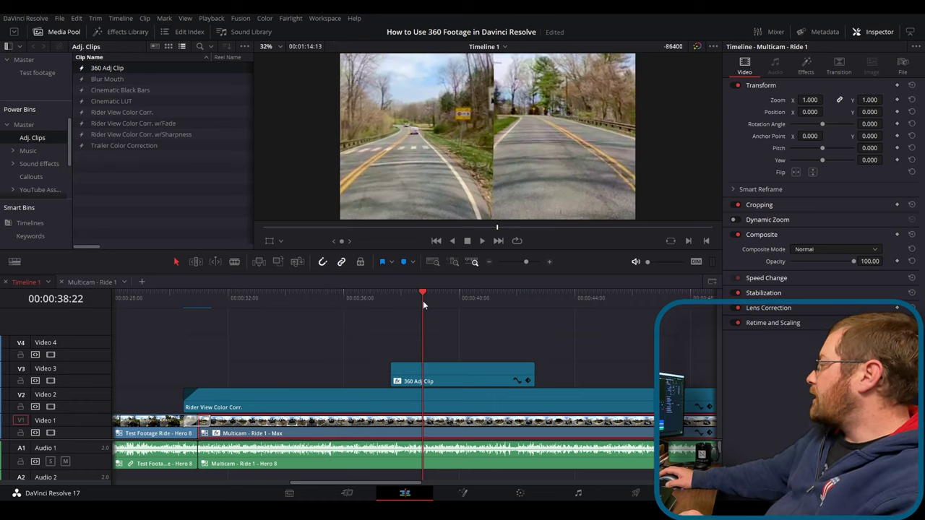
left_click(330, 295)
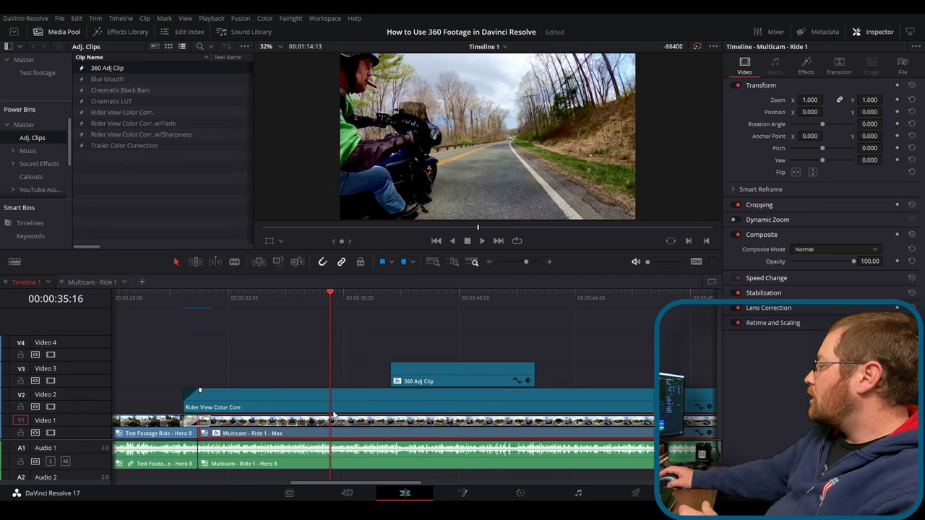
right_click(347, 426)
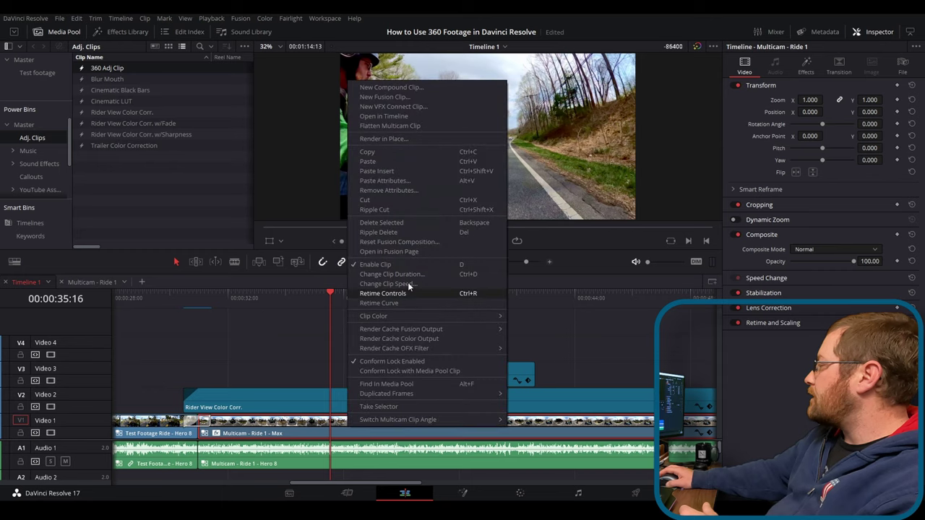
left_click(403, 191)
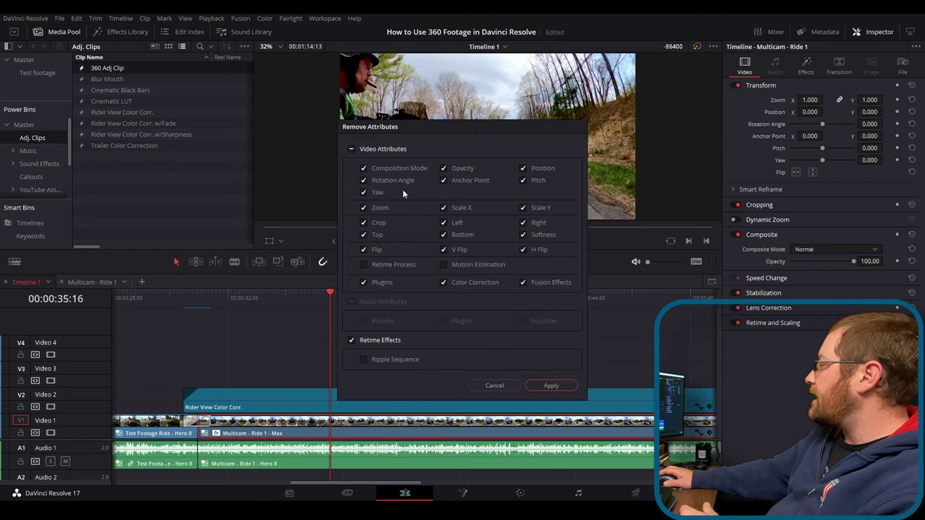
left_click(351, 149)
left_click(352, 148)
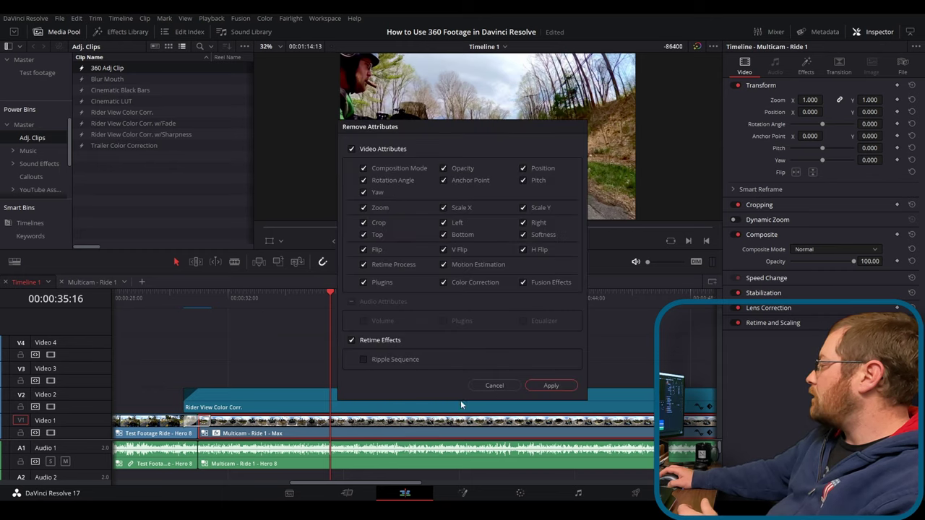
left_click(552, 385)
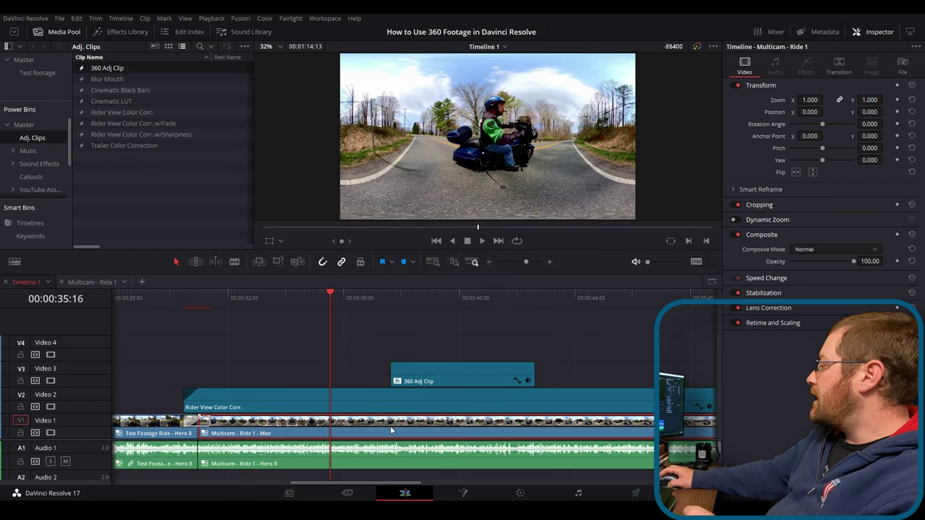
- Paste the 360 Adj Clip's attributes onto the Multicam clip and check the reframe near 00:00:36:01
key("alt+v")
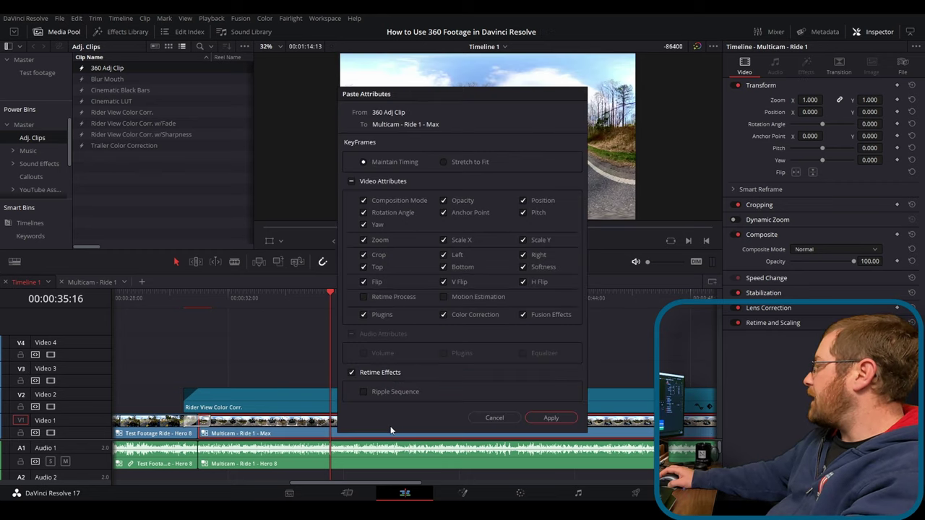
left_click(539, 417)
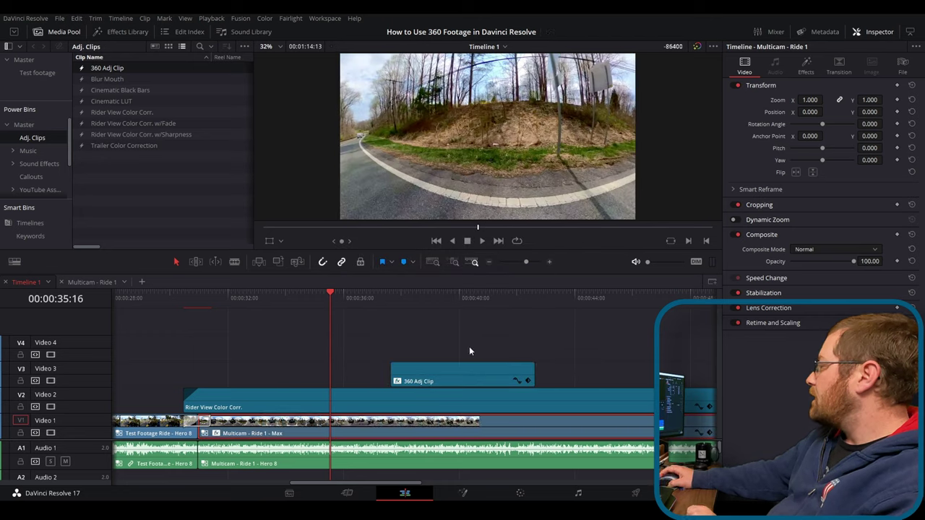
left_click(558, 300)
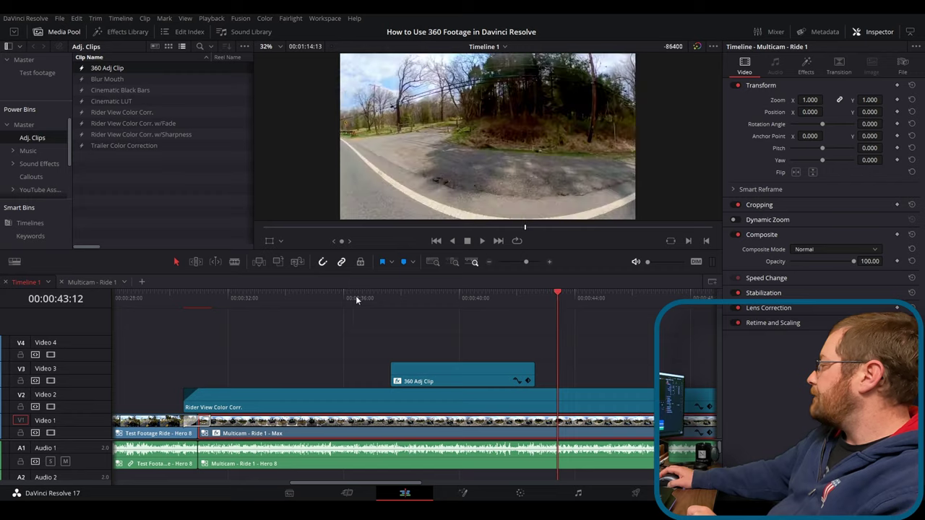
left_click(345, 298)
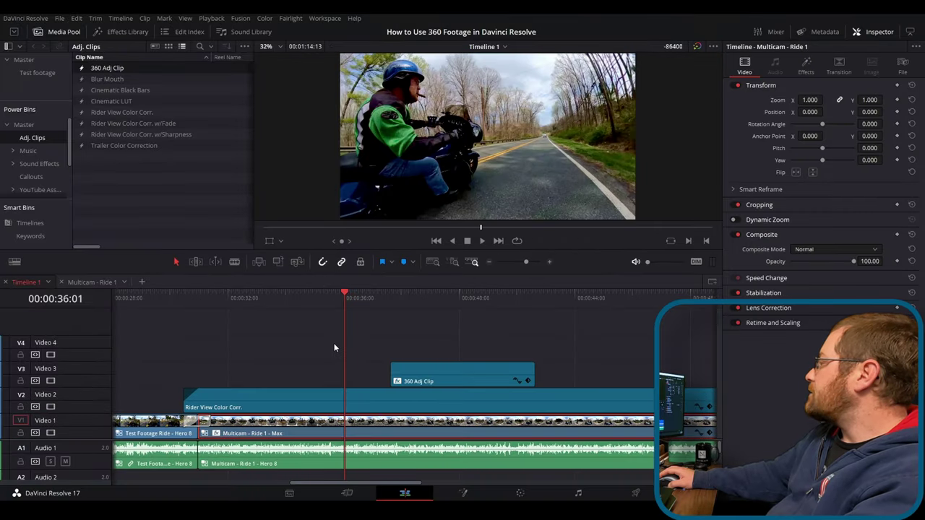
- Delete the 360 Adj Clip from V3
mouse_move(528, 378)
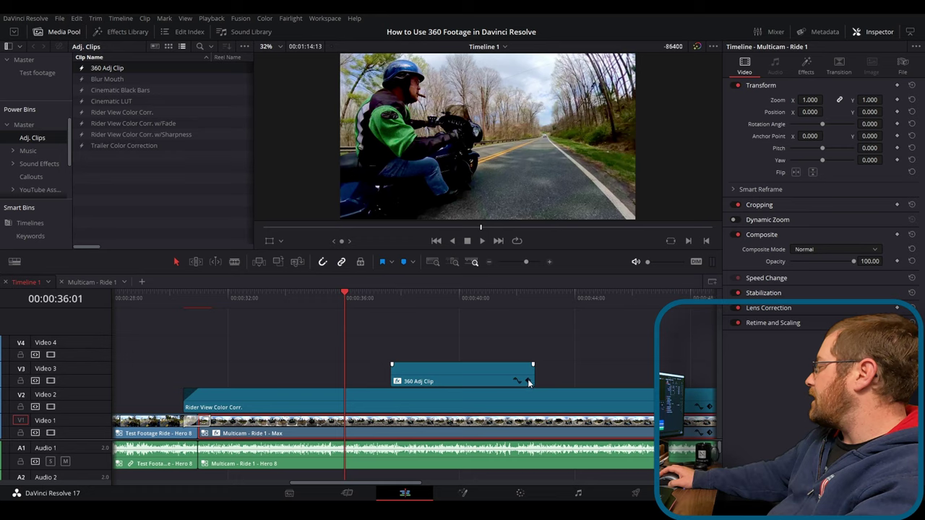
left_click(466, 369)
key("Delete")
scroll(472, 340, "right", 5)
- Select the Multicam - Ride 1 - Max clip and show its Reframe360 effect settings in the Inspector
left_click(489, 262)
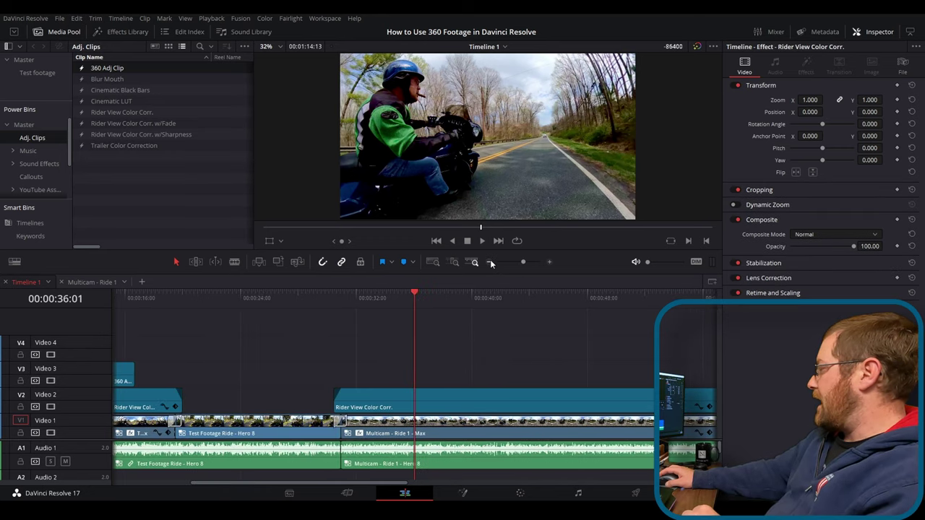
scroll(627, 439, "down", 3)
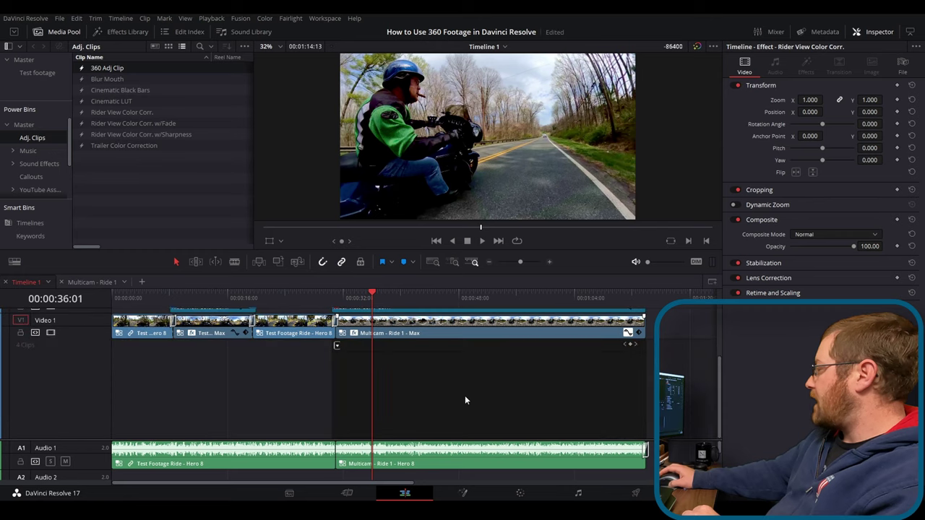
left_click(397, 333)
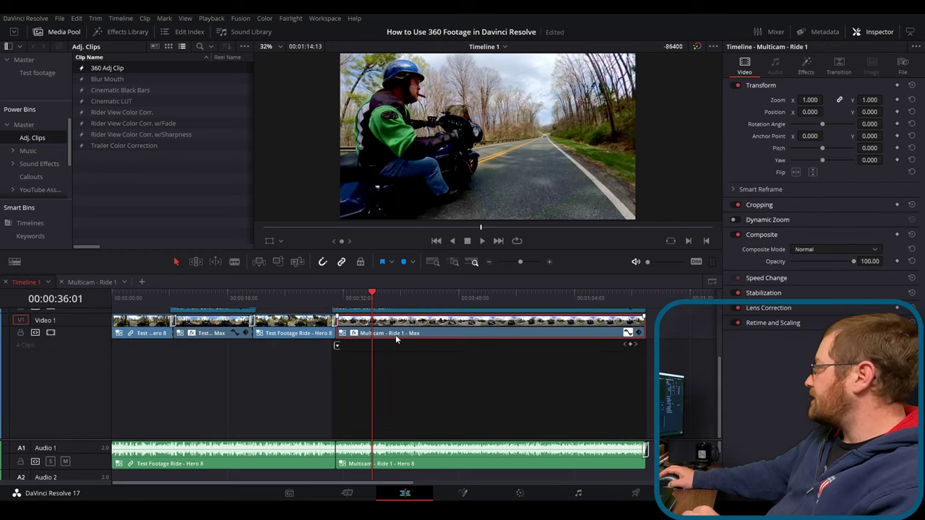
left_click(806, 65)
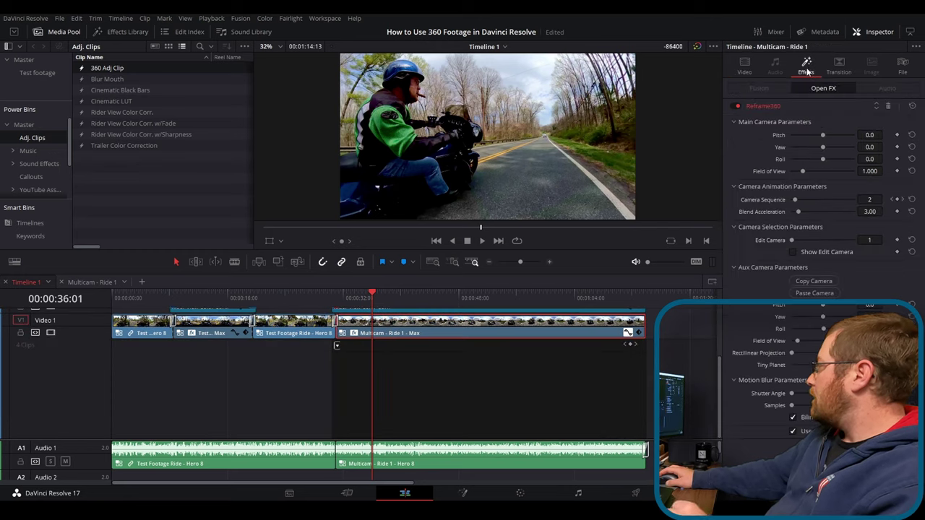
left_click(769, 110)
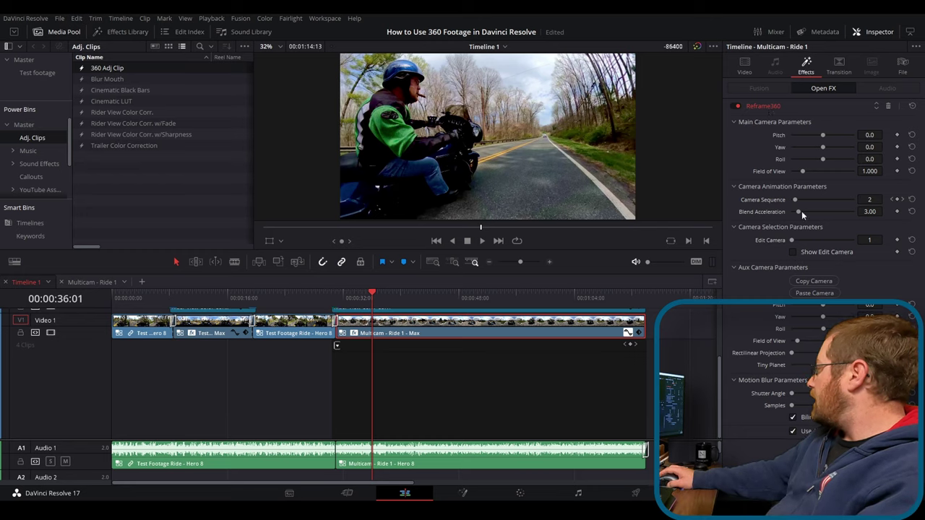
- Display the Camera Sequence keyframe curve and zoom the widened timeline in on the clip
left_click(335, 346)
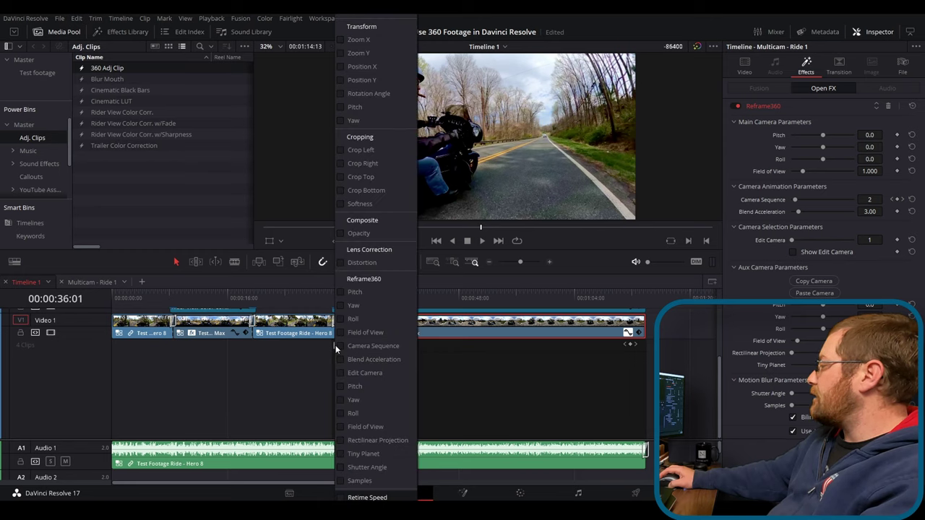
left_click(339, 346)
left_click(450, 361)
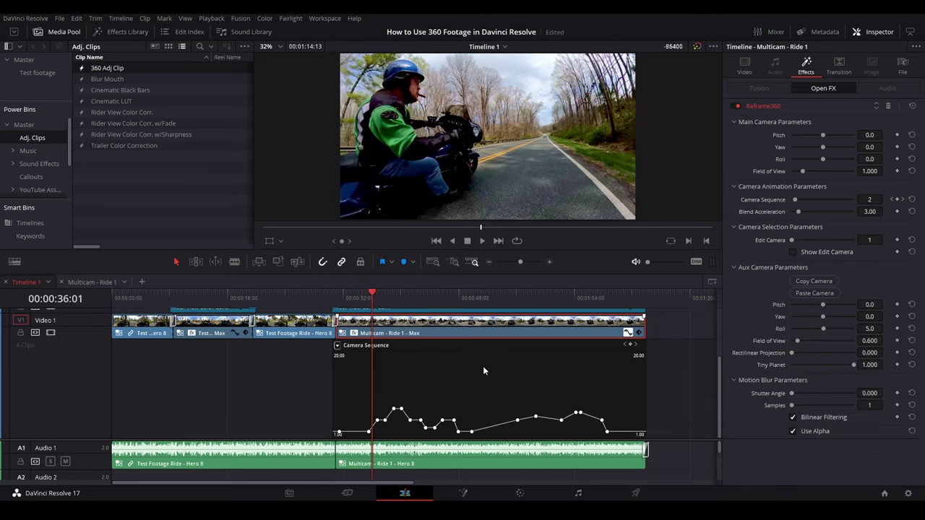
left_click(549, 262)
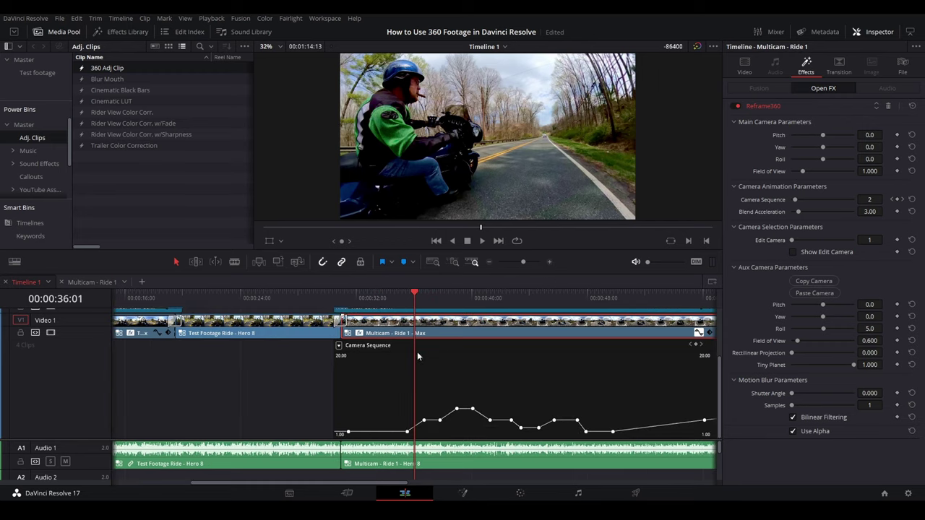
scroll(213, 372, "right", 5)
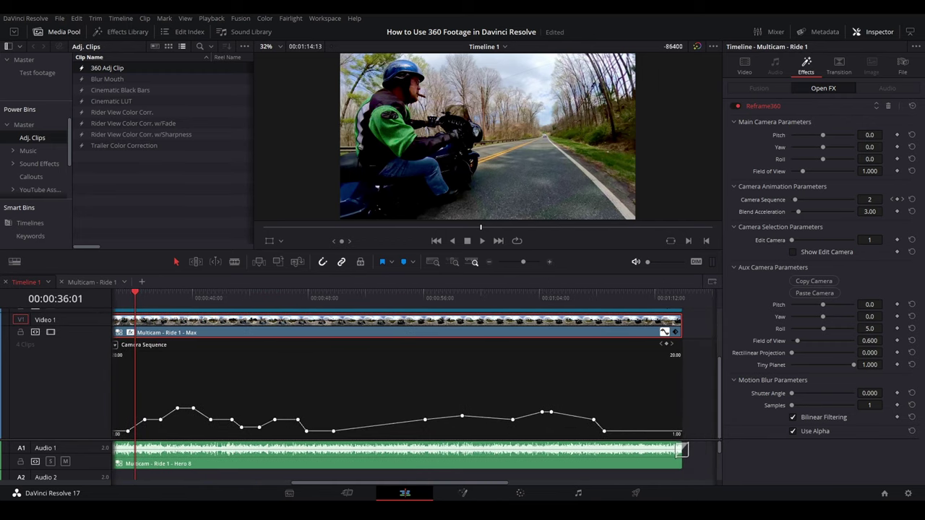
scroll(31, 368, "left", 2)
left_click(912, 31)
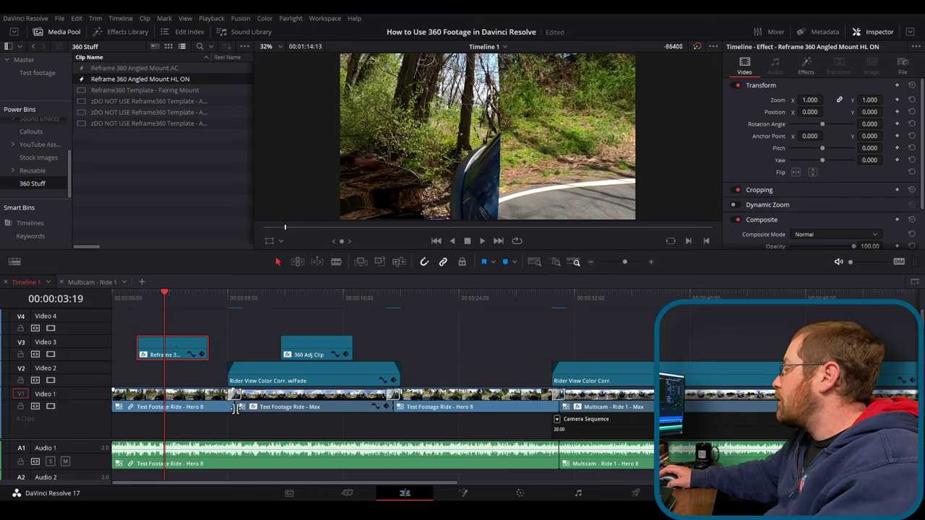
- Open the Reframe 360 adjustment clip on the Color page
left_click(521, 493)
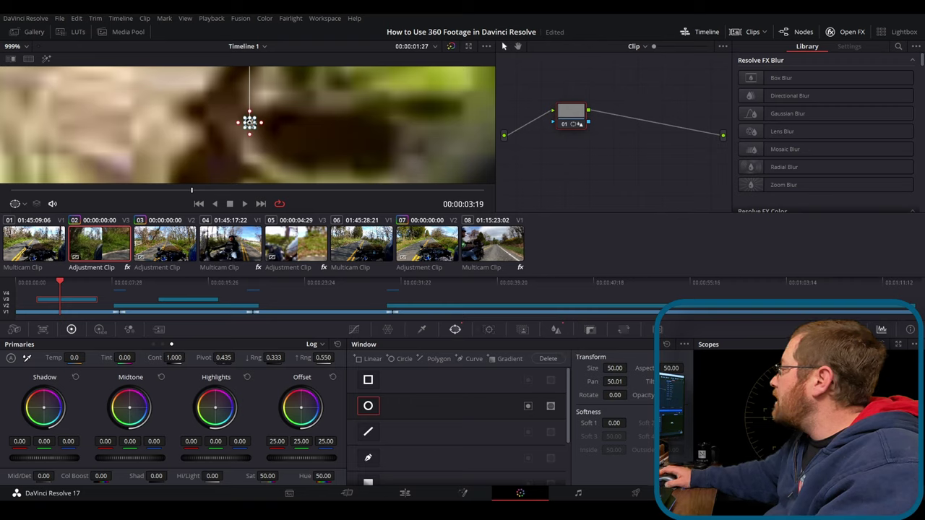
- Fit the frame in the viewer and zoom in on the small circle window
left_click(26, 47)
left_click(15, 59)
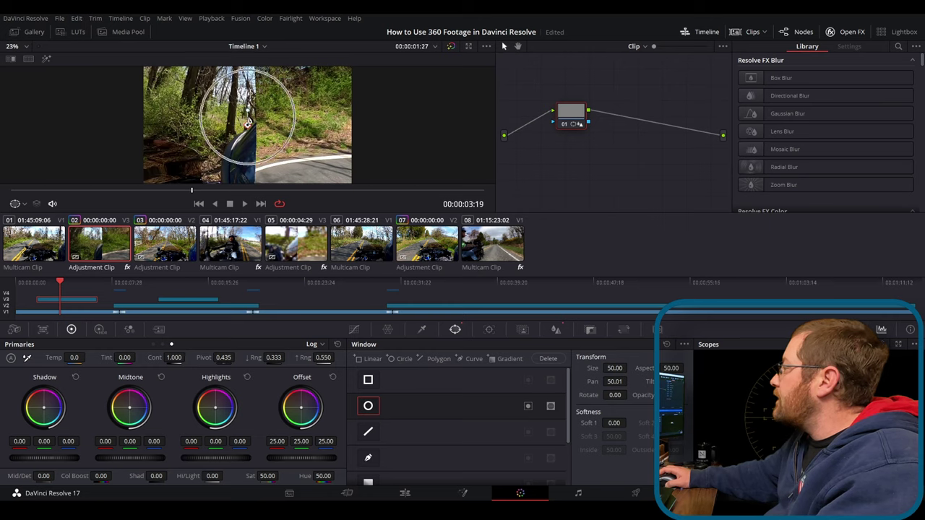
scroll(247, 125, "up", 10)
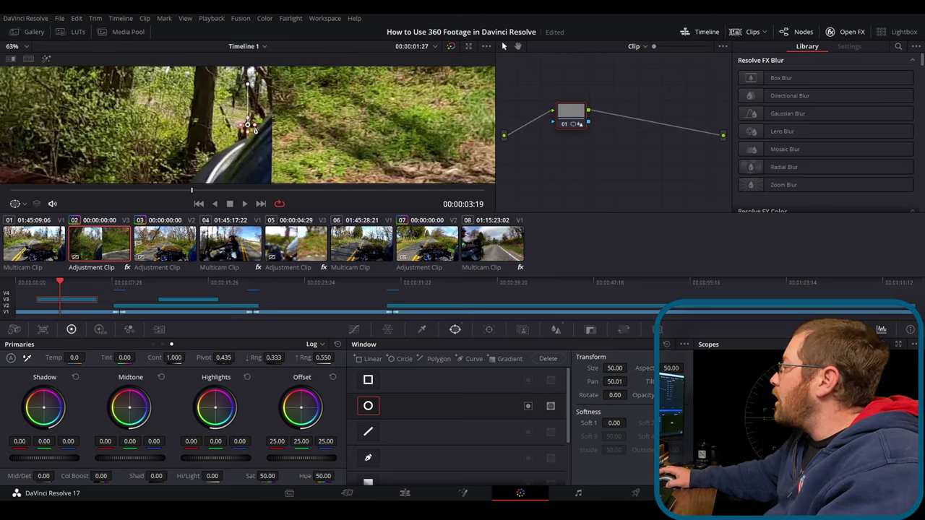
scroll(248, 125, "up", 10)
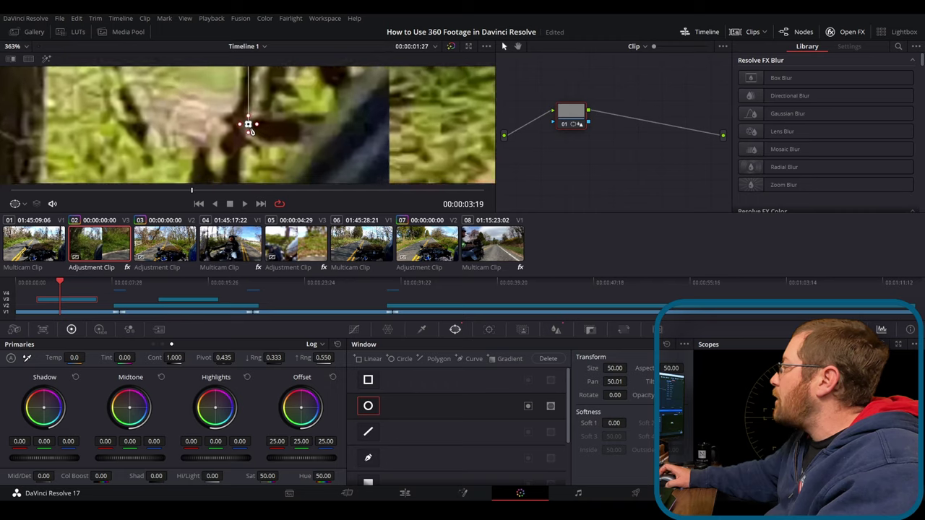
scroll(249, 125, "up", 3)
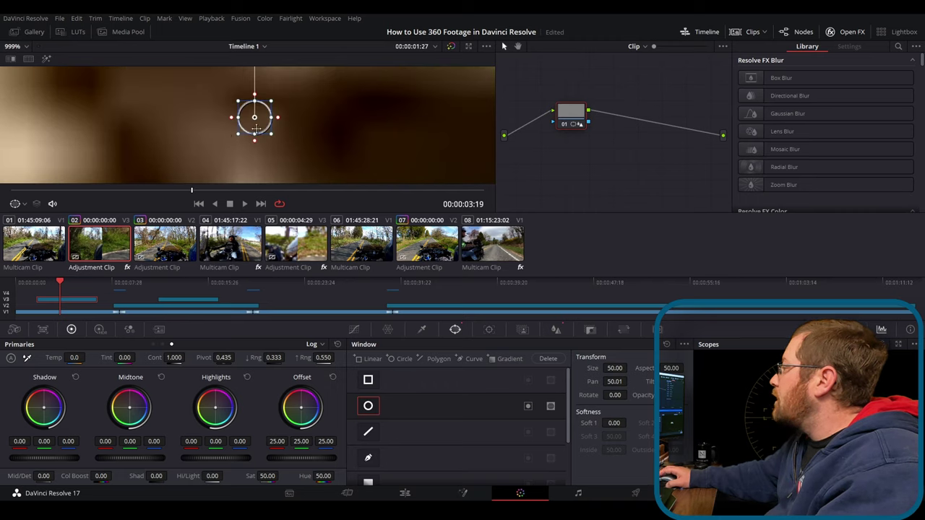
- Inspect the window node's blur radius of 0.68, then return to the Edit page
left_click(558, 333)
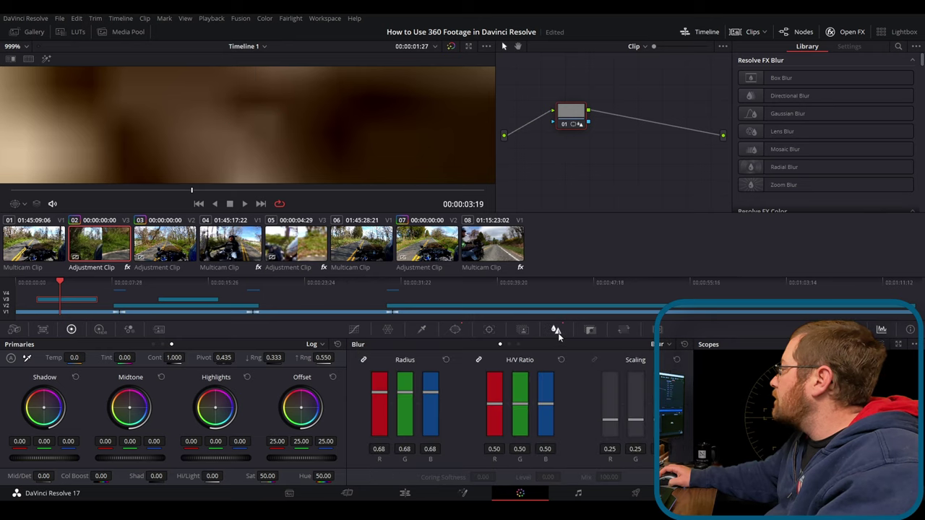
left_click(256, 117)
left_click(255, 116)
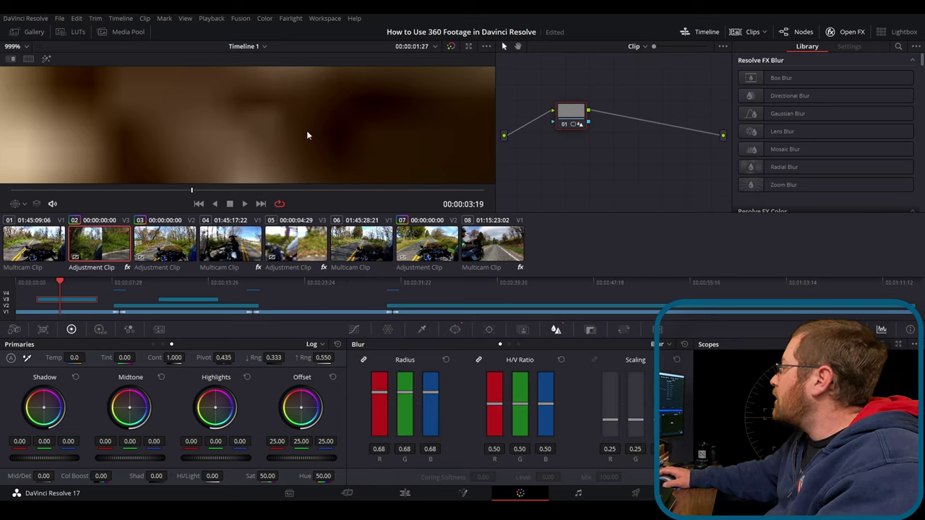
left_click(407, 494)
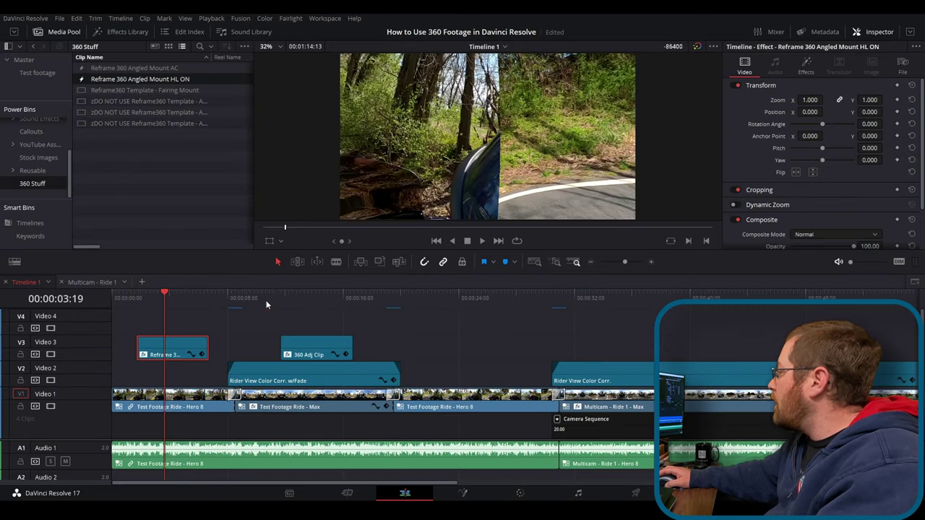
- Move the playhead to 00:00:17:26 and select the Test Footage Ride - Max clip
left_click(266, 298)
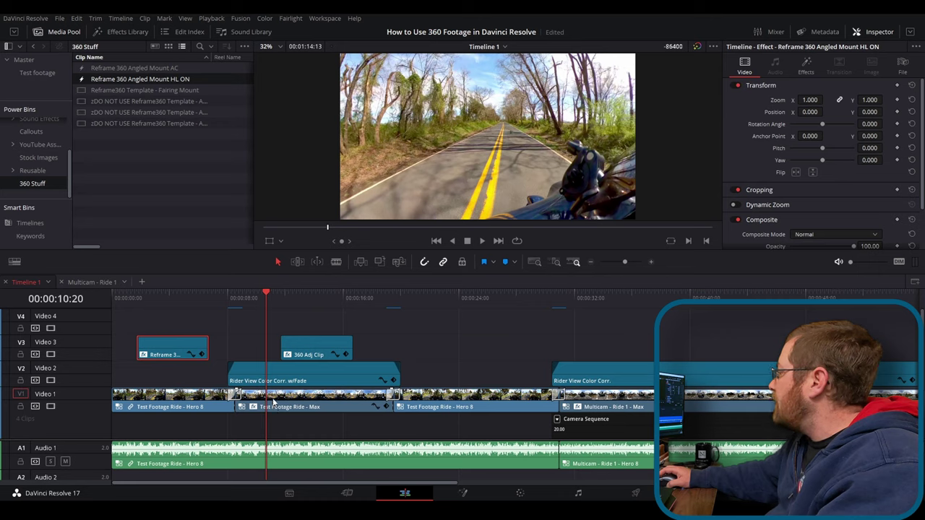
left_click(317, 348)
left_click(371, 296)
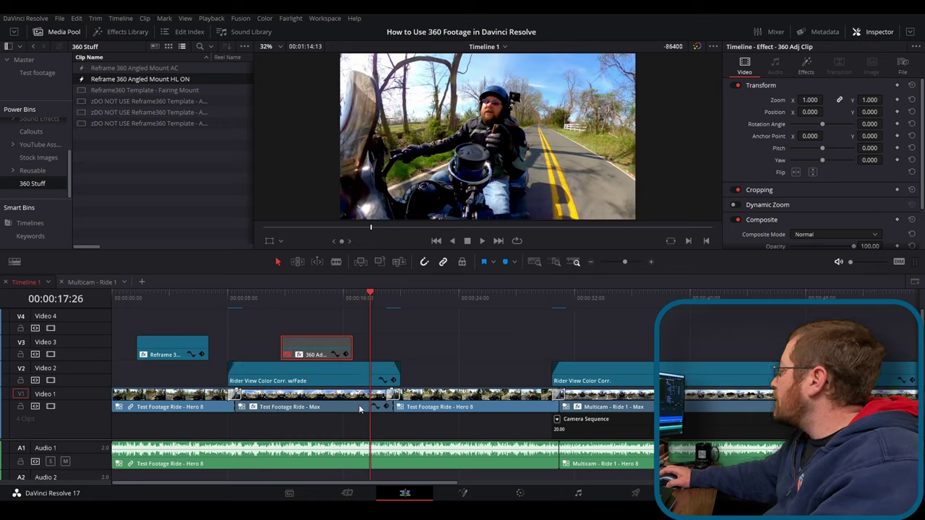
left_click(358, 405)
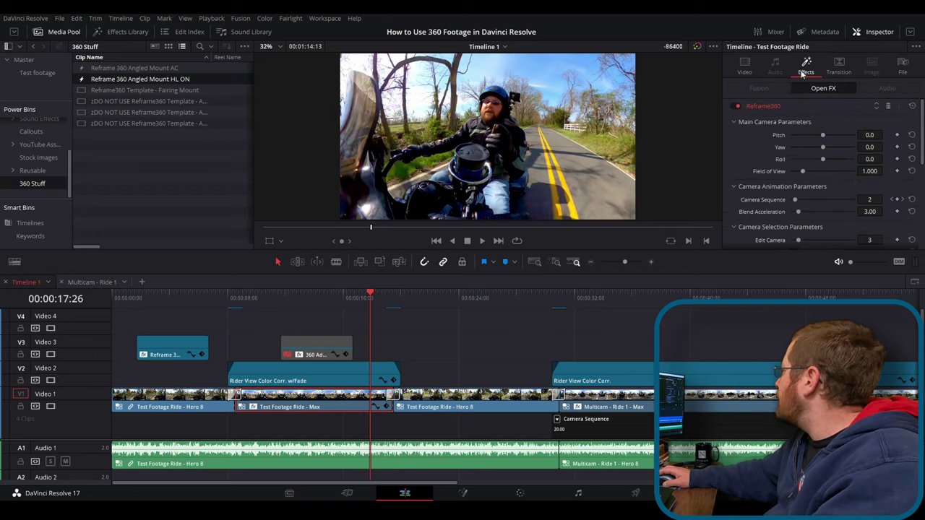
- Preview the Aux Camera tilted view full screen, then switch to the Color page
scroll(813, 164, "down", 5)
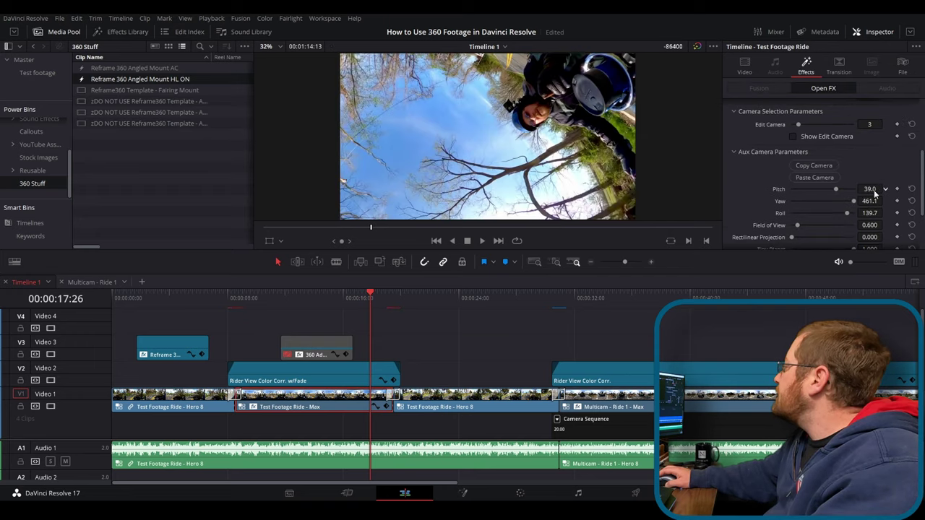
key("ctrl+f")
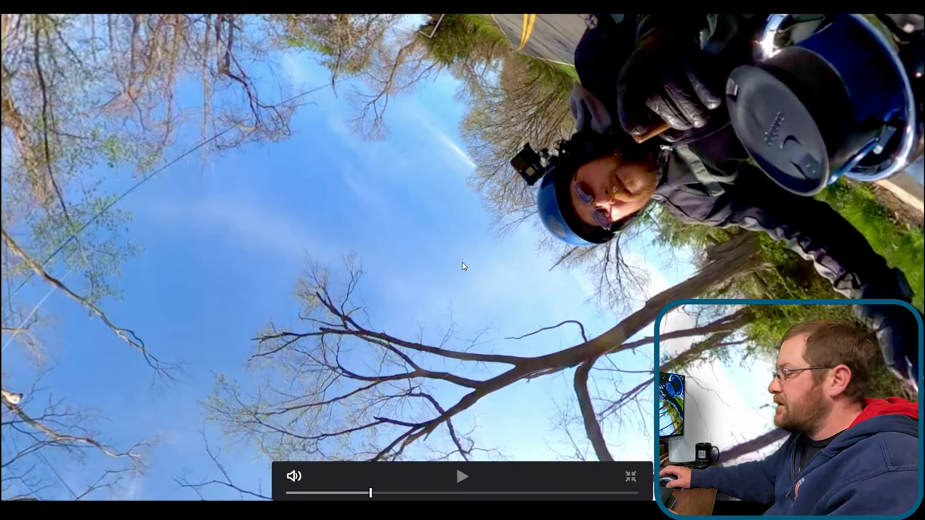
key("Escape")
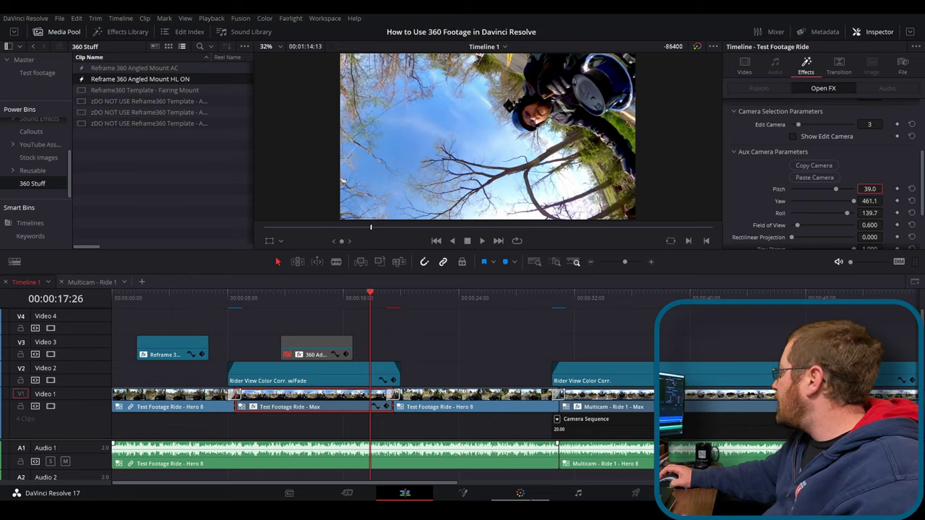
left_click(528, 494)
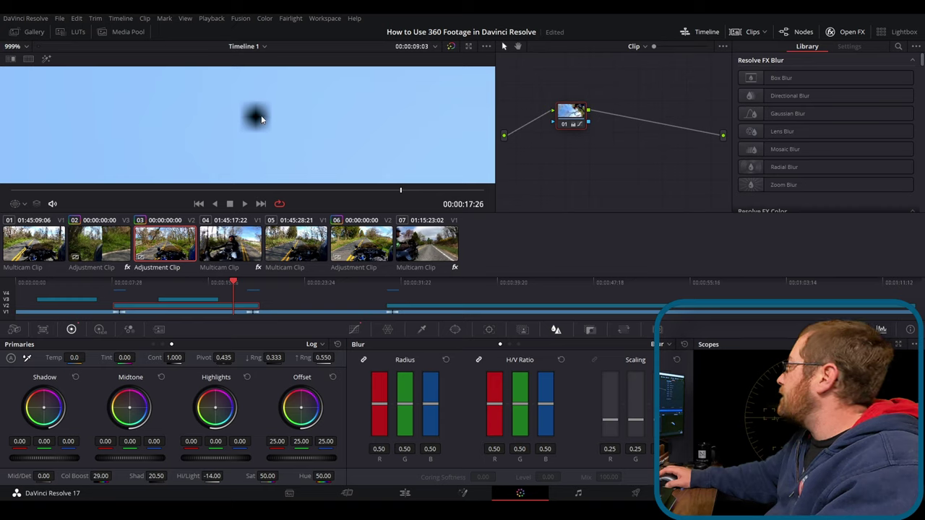
- Fit the whole 360 frame in the viewer and add a Circle power window
scroll(261, 120, "down", 1)
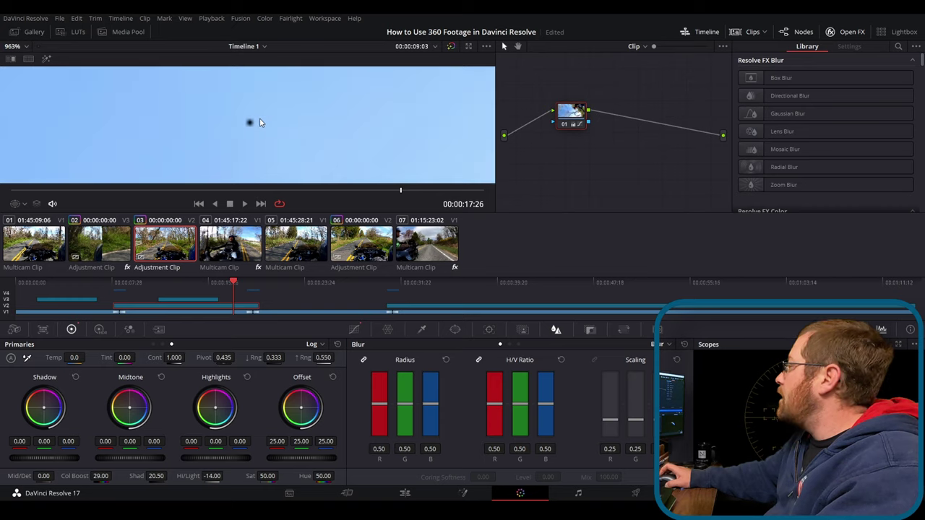
scroll(261, 123, "down", 3)
scroll(258, 130, "up", 3)
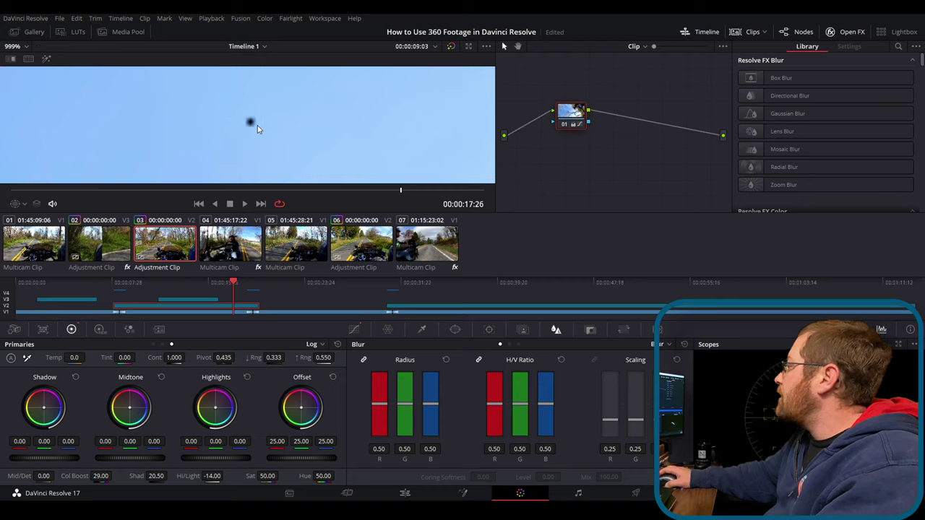
left_click(22, 46)
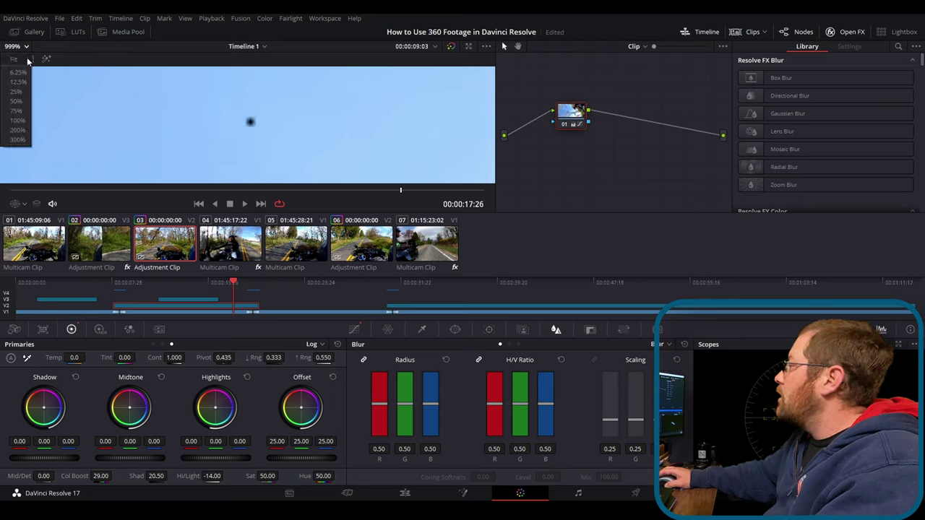
left_click(27, 61)
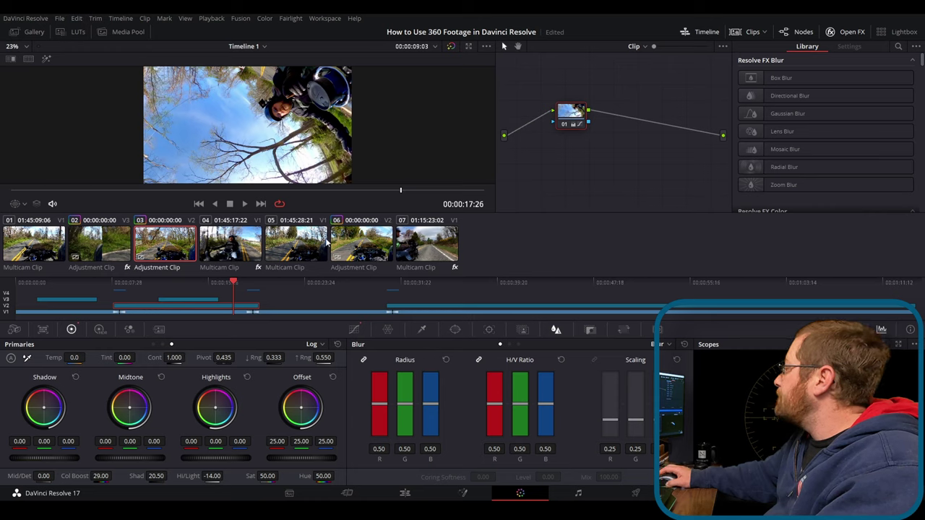
left_click(448, 333)
left_click(369, 408)
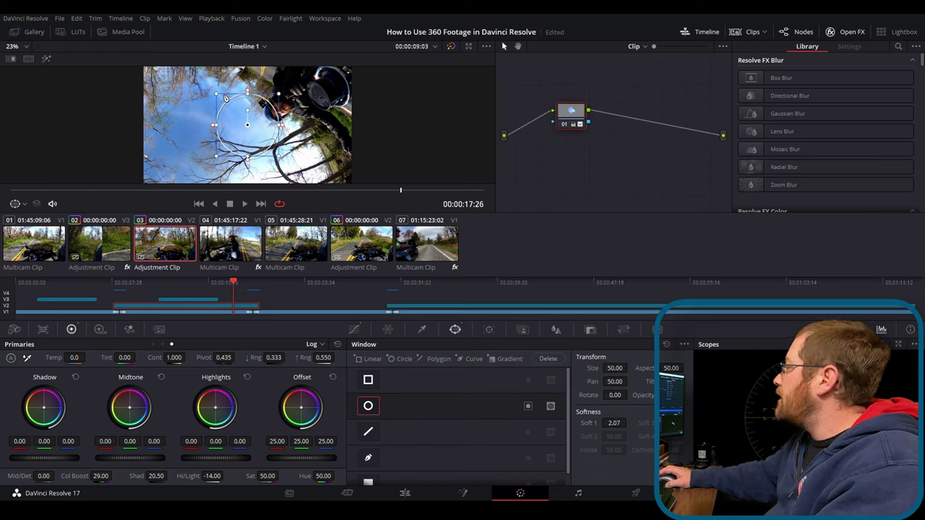
- Shrink the circle window and hide the node graph, thumbnails and timeline to enlarge the viewer
left_click_drag(219, 96, 247, 124)
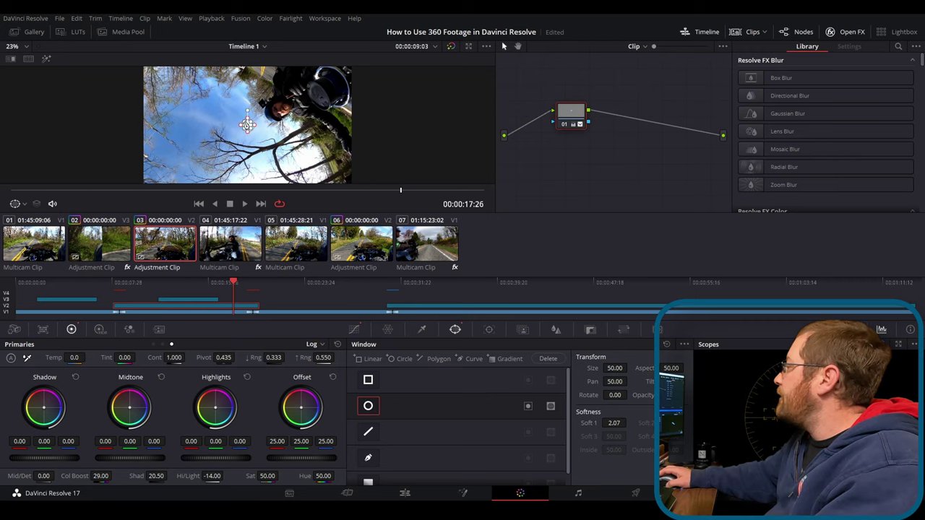
scroll(253, 126, "up", 5)
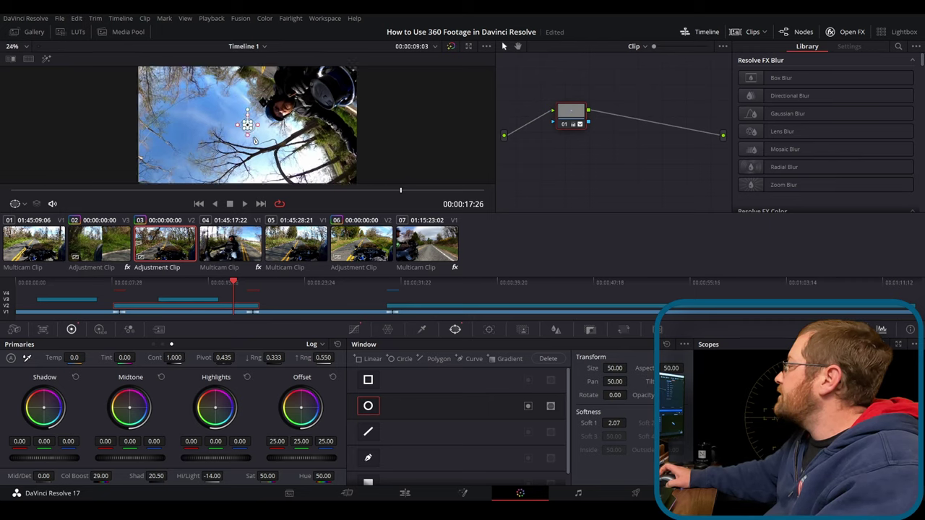
left_click(802, 33)
left_click(749, 33)
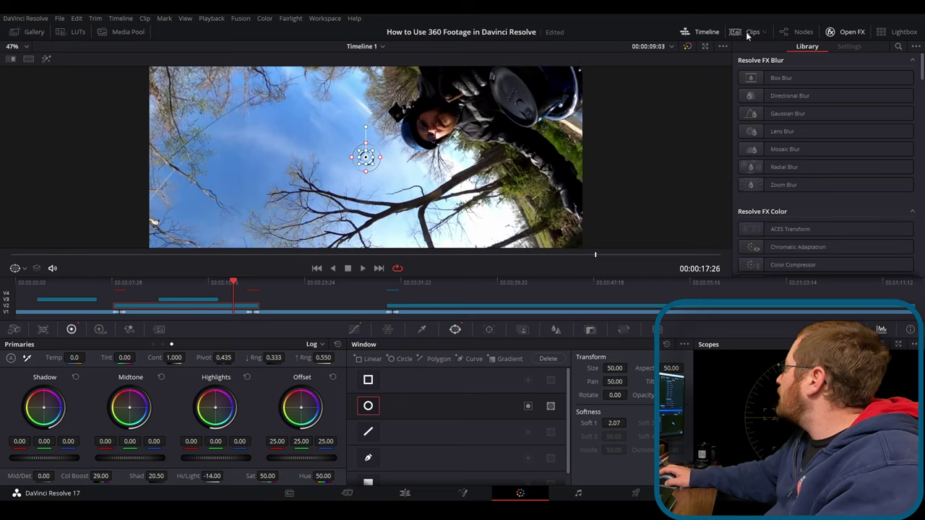
left_click(707, 33)
scroll(338, 176, "up", 5)
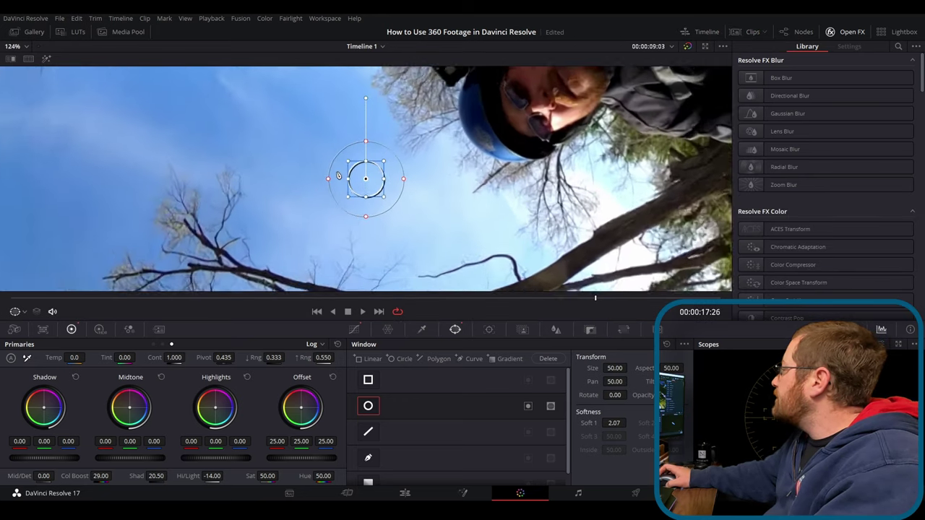
scroll(366, 181, "up", 5)
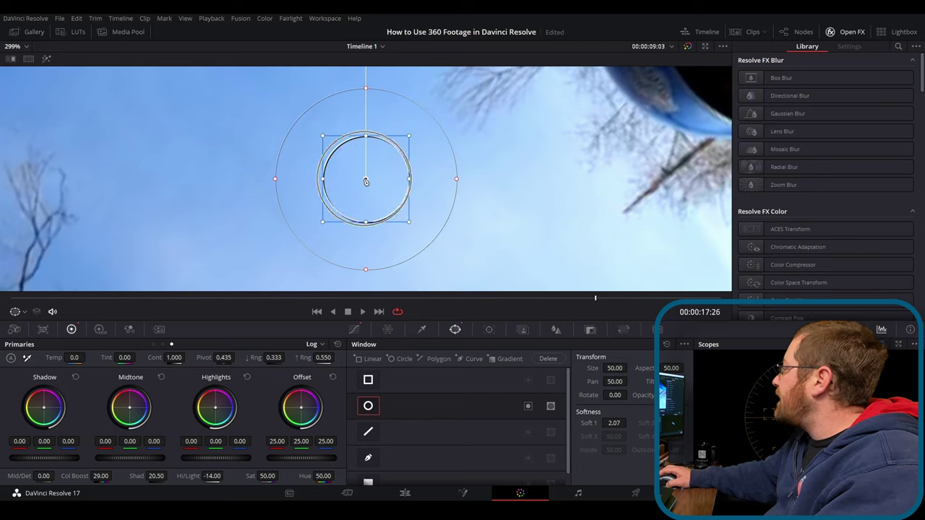
- Tighten the circle and its Soft 1 ring to 0.06, centred exactly over the black dot
left_click_drag(328, 143, 367, 179)
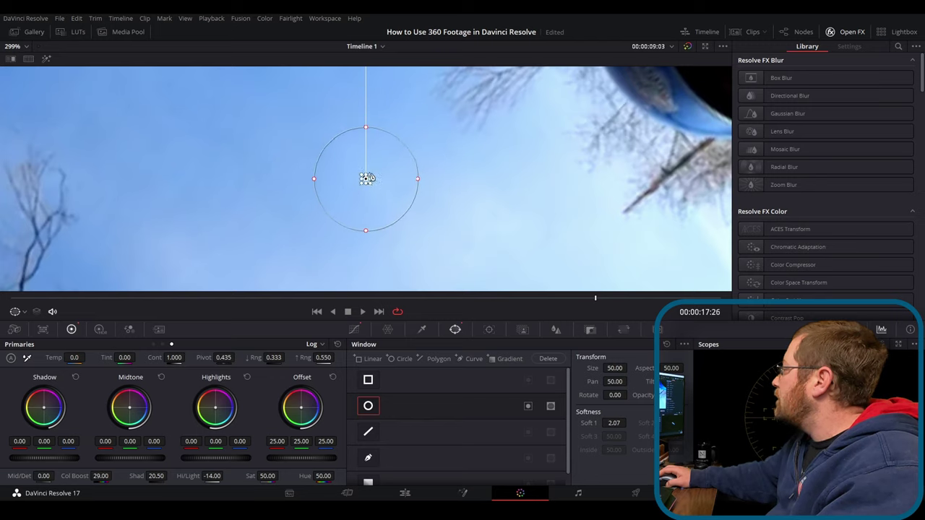
left_click_drag(367, 131, 367, 137)
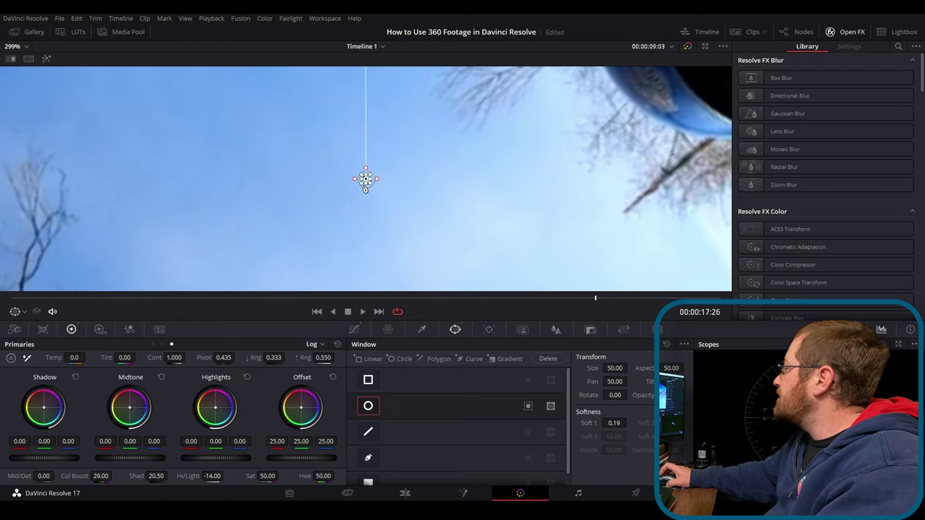
scroll(367, 180, "up", 5)
scroll(365, 179, "up", 4)
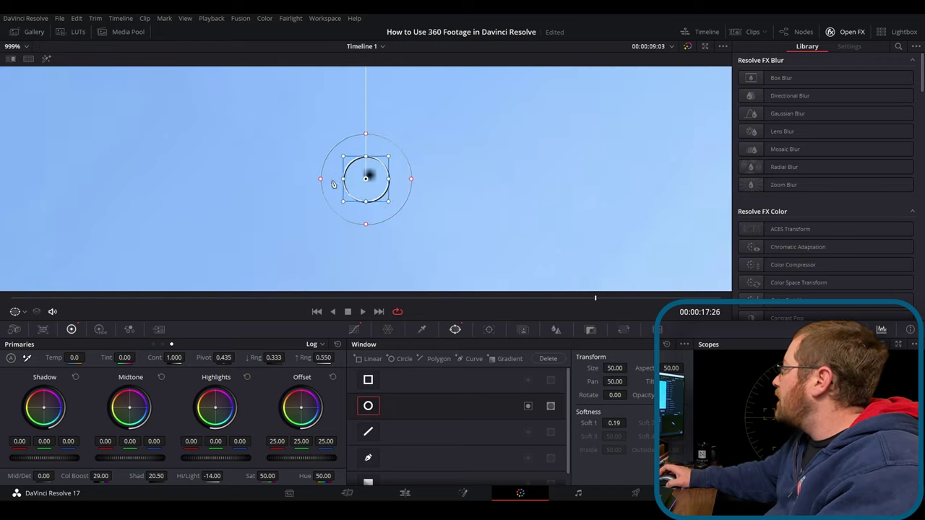
left_click_drag(367, 176, 372, 172)
left_click_drag(338, 140, 372, 137)
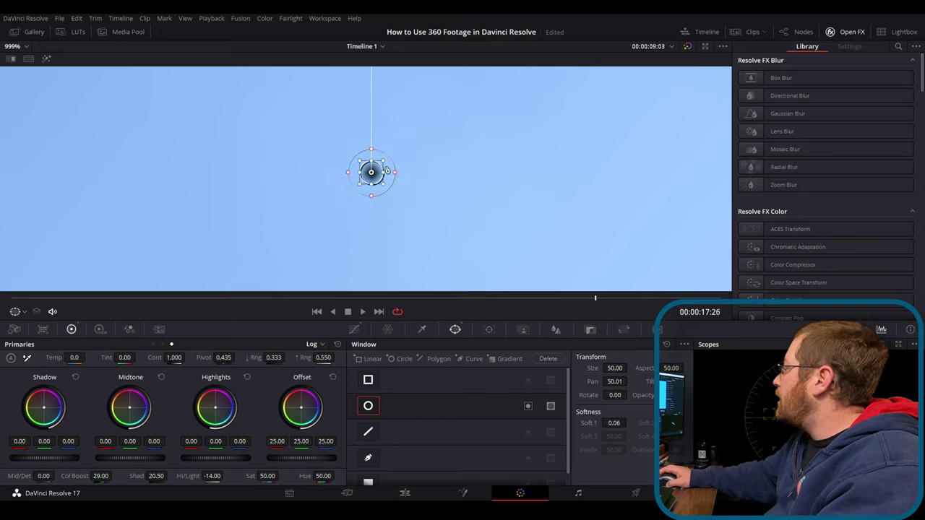
- Increase the blur radius on the dot and widen the window's Soft 1 softness to 0.19
left_click(556, 330)
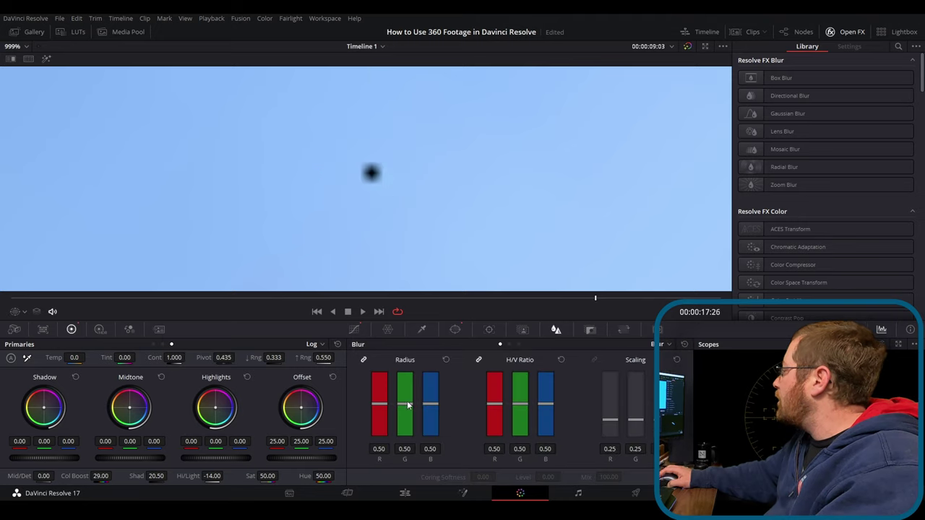
left_click_drag(405, 408, 405, 383)
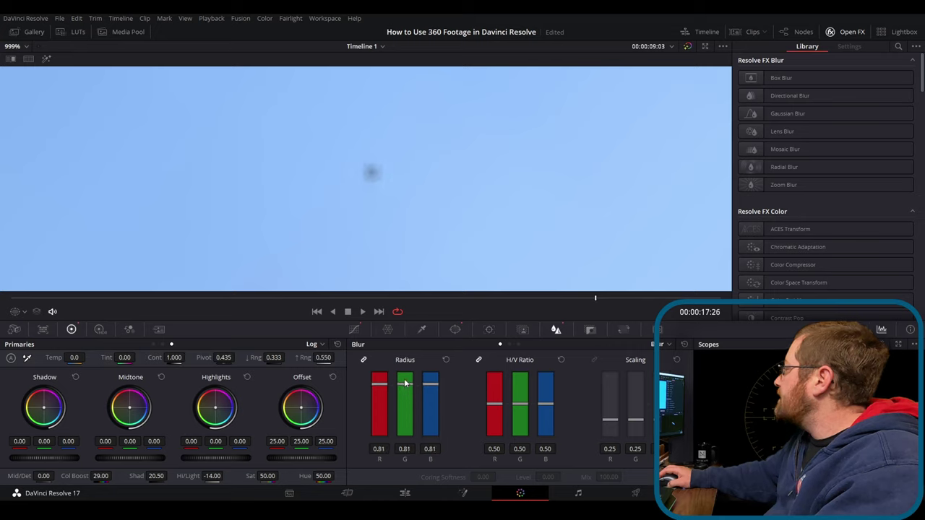
left_click_drag(405, 345, 404, 335)
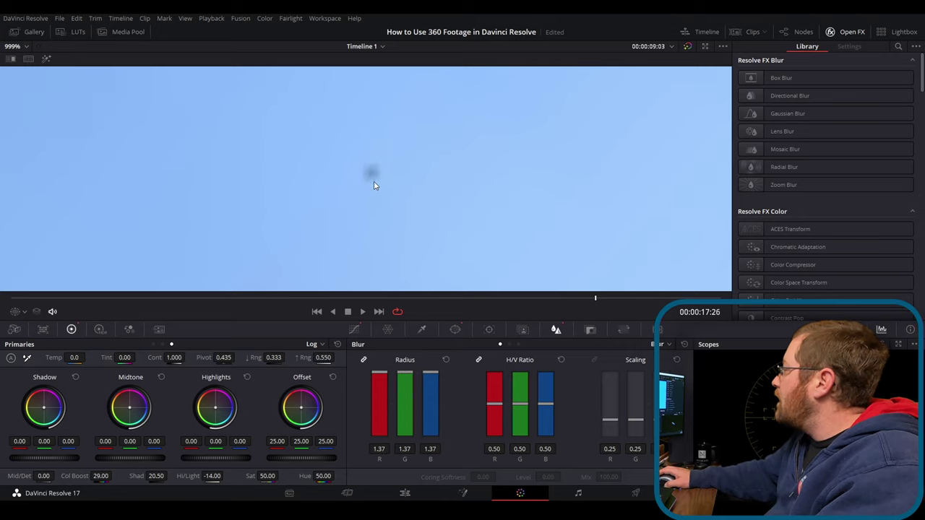
scroll(373, 186, "down", 1)
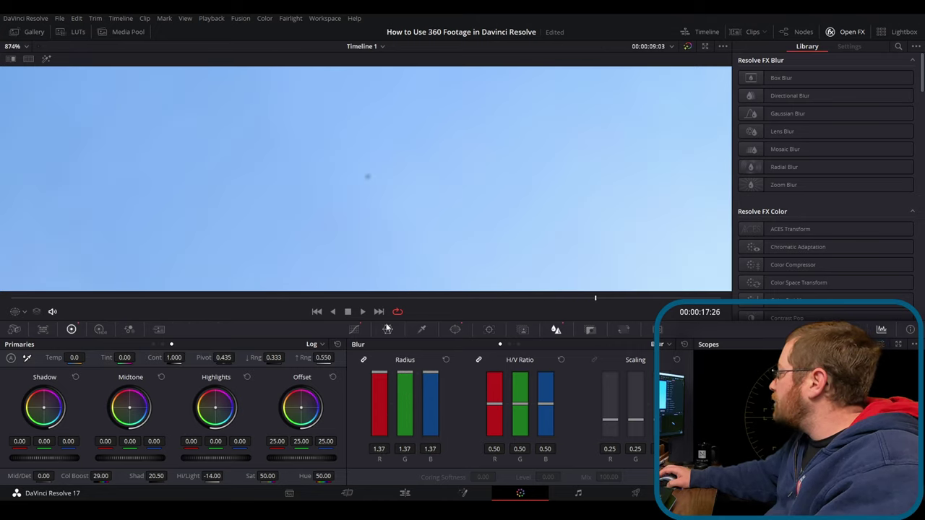
left_click(454, 330)
scroll(372, 181, "up", 8)
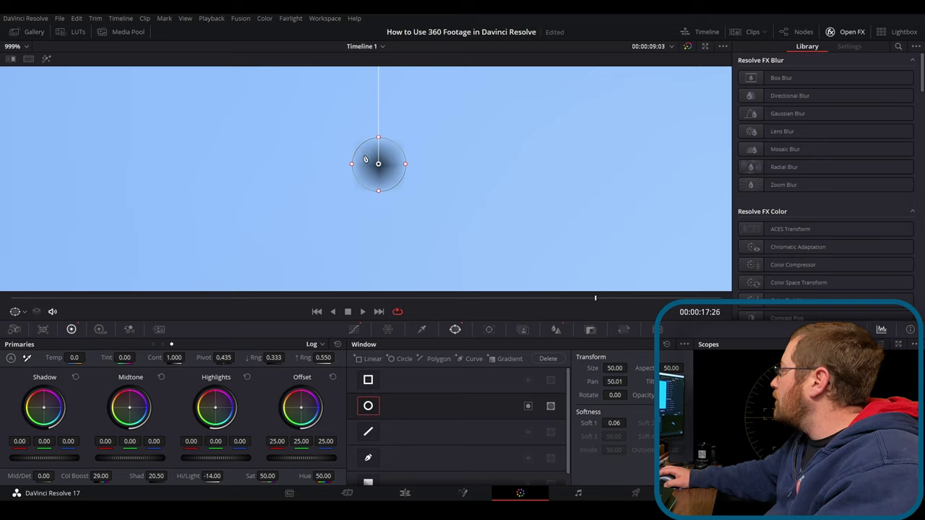
left_click(369, 161)
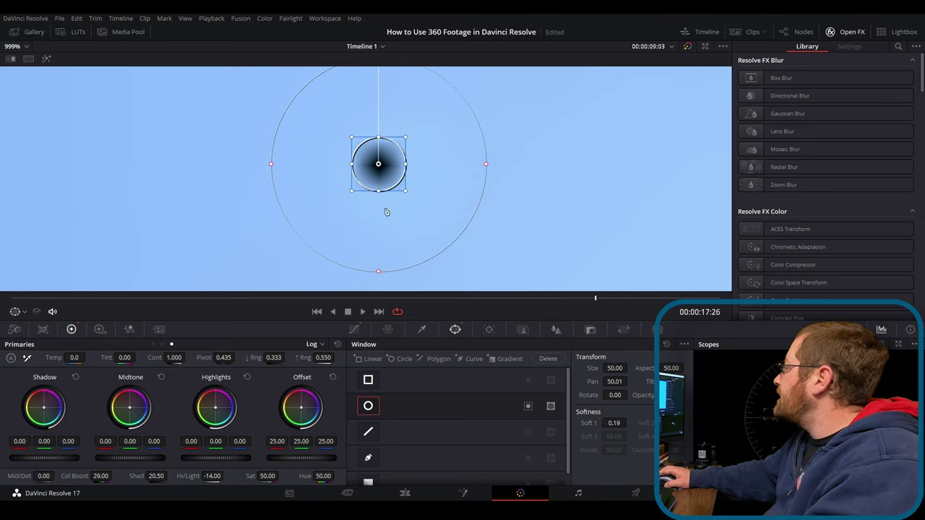
- Set the blur radius to 0.58 and fit the whole frame in the viewer
left_click(557, 330)
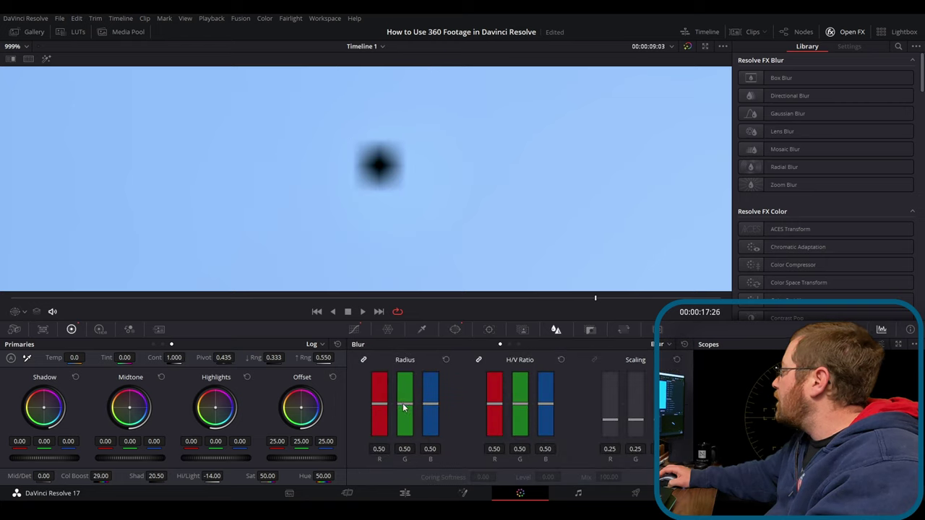
mouse_move(404, 408)
left_mouse_down()
mouse_move(405, 381)
mouse_move(404, 410)
mouse_move(404, 402)
left_mouse_up()
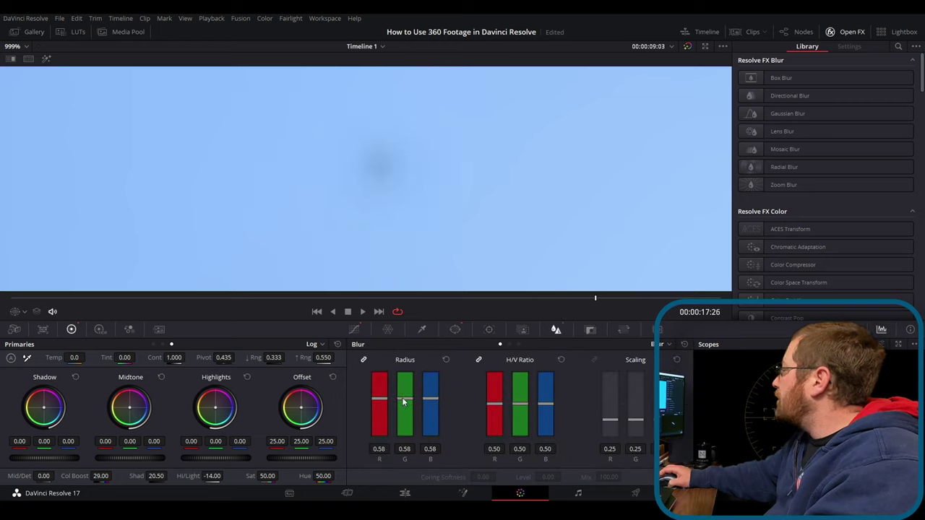
left_click(14, 46)
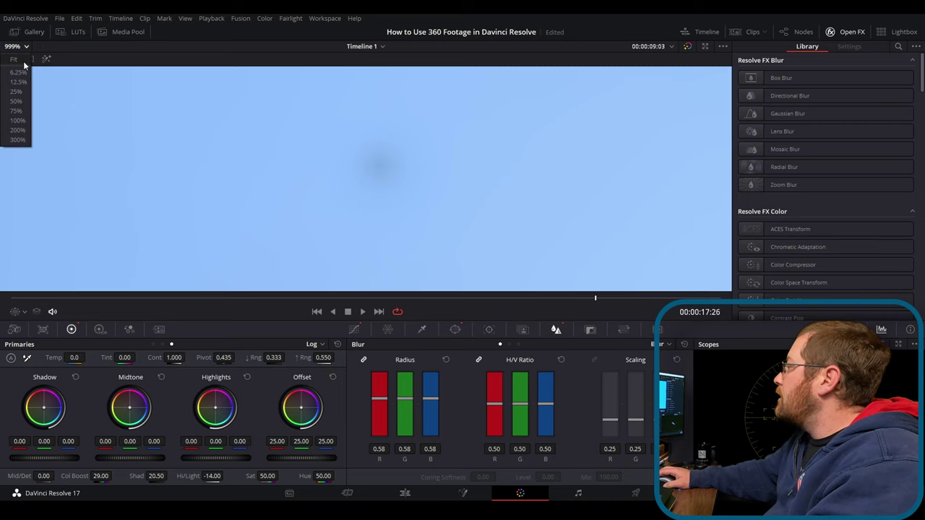
left_click(20, 60)
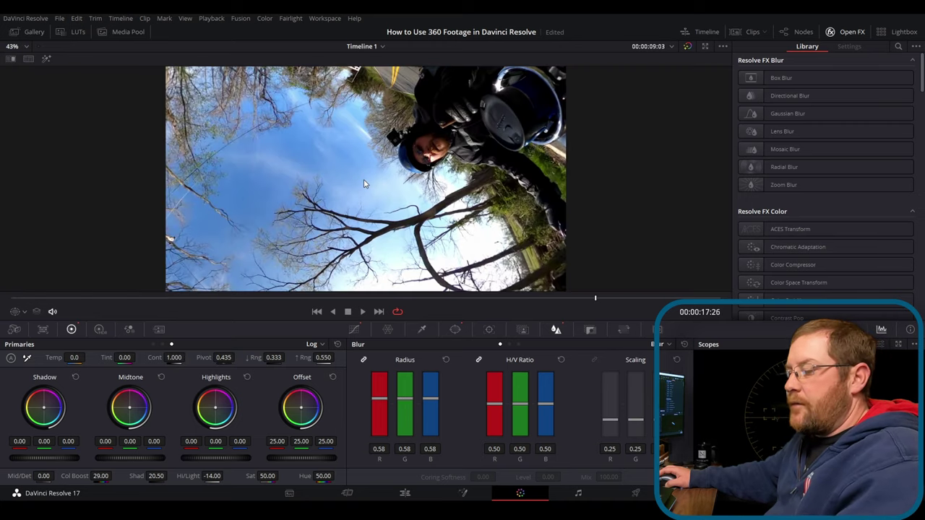